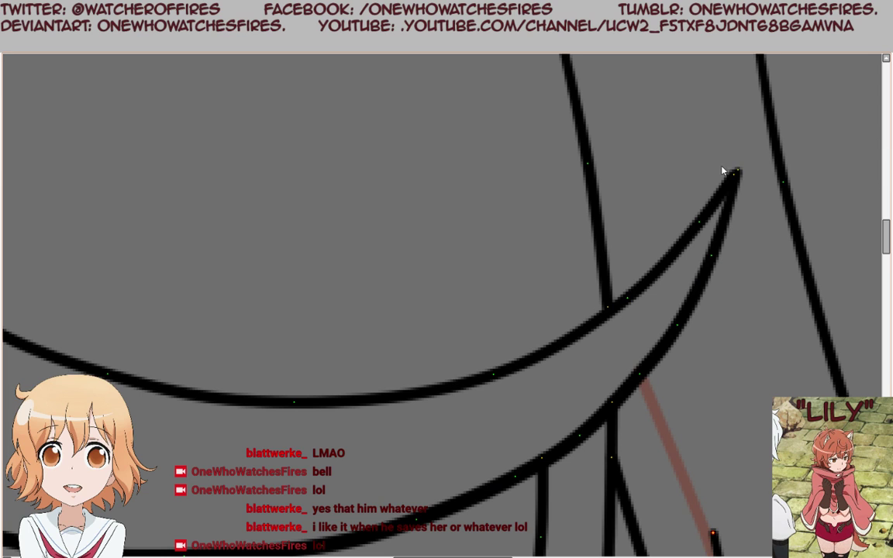
Extend the crescent hair strand's pointed tip outward and adjust the line thickness at points along its inner curve's right half.
{"action": "mouse_move", "coordinate": [737, 170]}
{"action": "left_mouse_down"}
{"action": "mouse_move", "coordinate": [739, 148]}
{"action": "mouse_move", "coordinate": [624, 155]}
{"action": "left_mouse_up"}
{"action": "left_click_drag", "start_coordinate": [700, 221], "coordinate": [657, 221]}
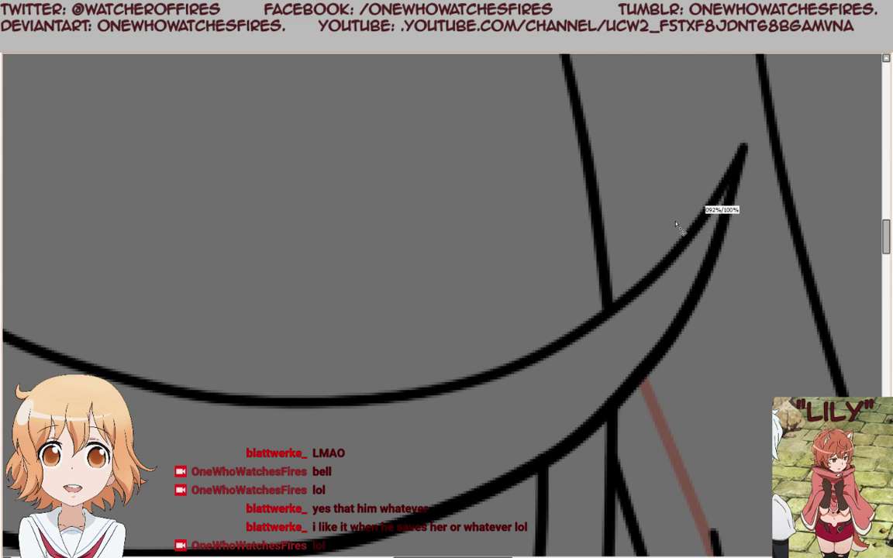
{"action": "left_click", "coordinate": [624, 302]}
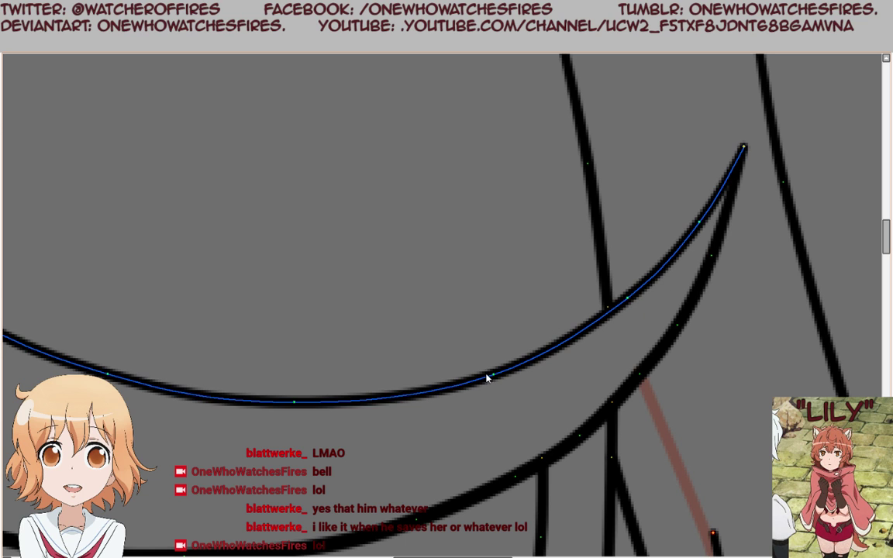
{"action": "left_click_drag", "start_coordinate": [493, 375], "coordinate": [534, 396]}
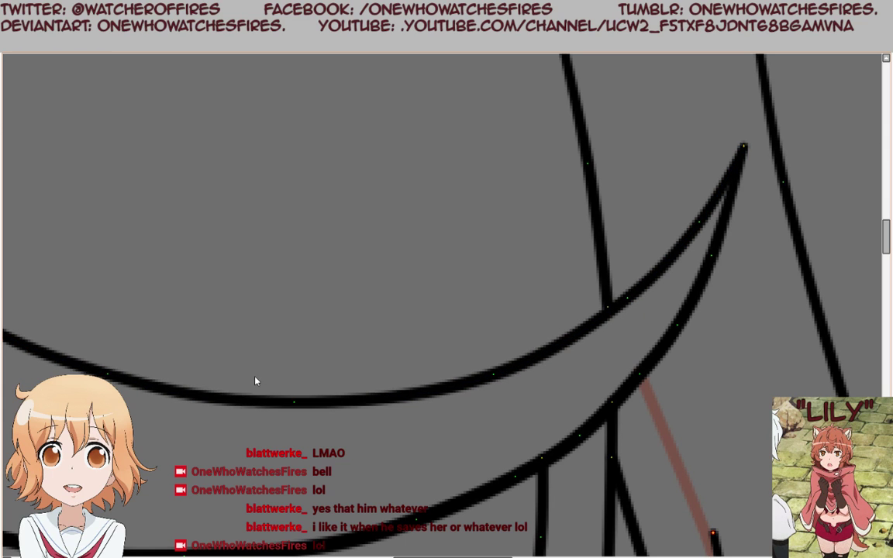
{"action": "left_click", "coordinate": [294, 412]}
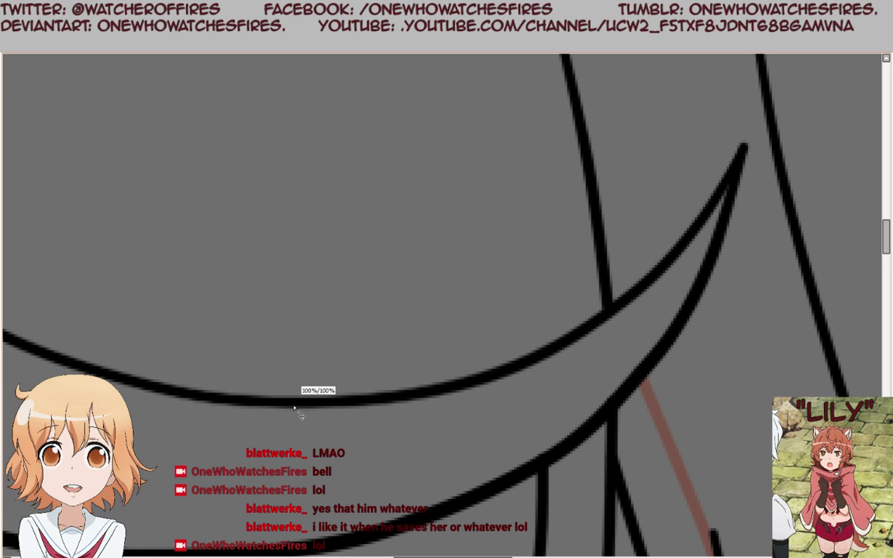
{"action": "left_click_drag", "start_coordinate": [294, 407], "coordinate": [364, 448]}
Adjust the line thickness at points on the left half of the crescent strand's inner curve, up to its open end.
{"action": "scroll", "coordinate": [383, 401], "scroll_direction": "down", "scroll_amount": 5}
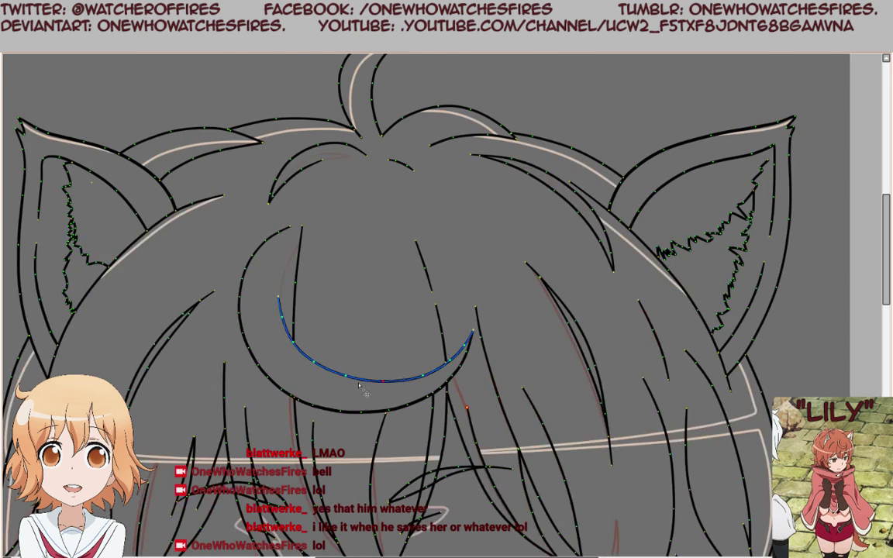
{"action": "scroll", "coordinate": [359, 392], "scroll_direction": "up", "scroll_amount": 3}
{"action": "scroll", "coordinate": [425, 361], "scroll_direction": "up", "scroll_amount": 2}
{"action": "scroll", "coordinate": [424, 369], "scroll_direction": "up", "scroll_amount": 2}
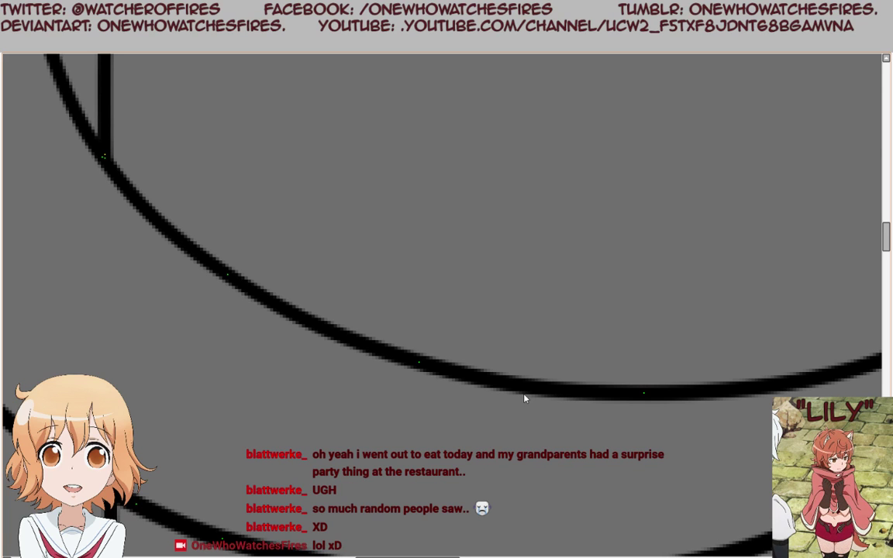
{"action": "scroll", "coordinate": [299, 253], "scroll_direction": "down", "scroll_amount": 3}
{"action": "scroll", "coordinate": [371, 362], "scroll_direction": "up", "scroll_amount": 2}
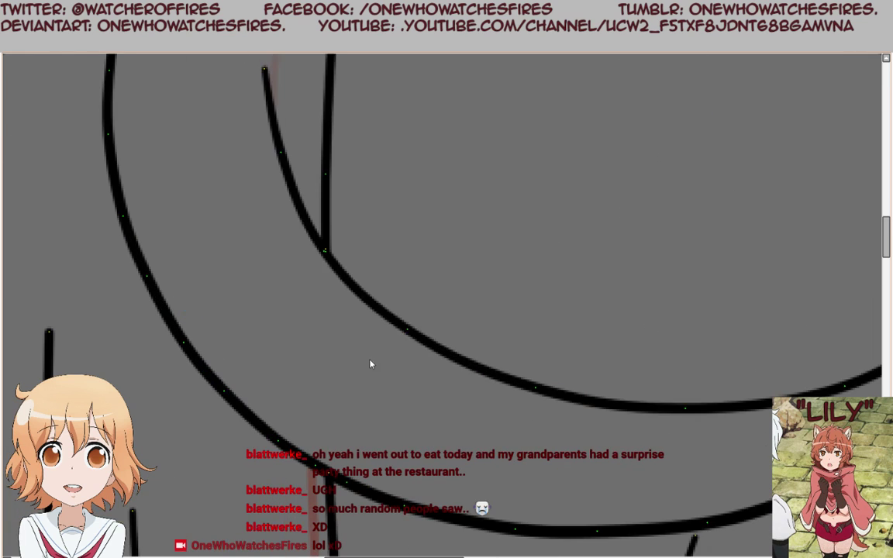
{"action": "left_click_drag", "start_coordinate": [408, 325], "coordinate": [421, 335]}
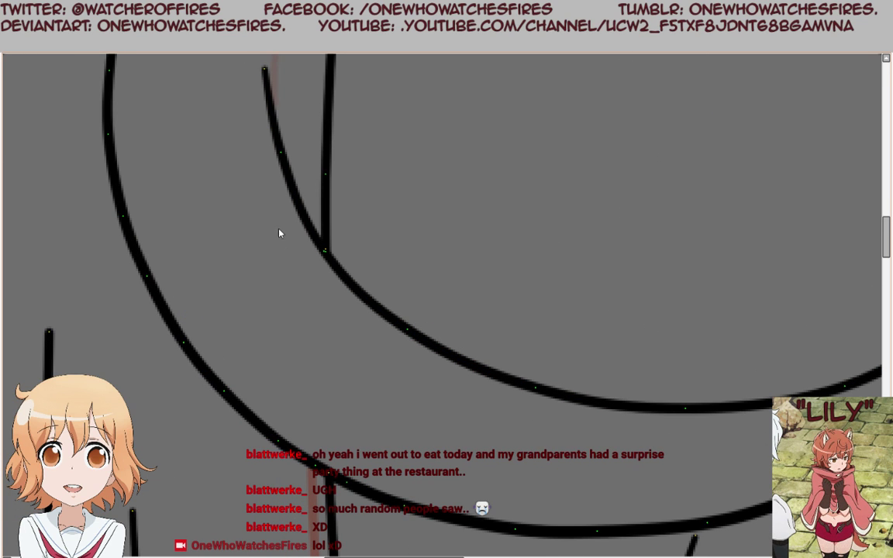
{"action": "left_click_drag", "start_coordinate": [324, 257], "coordinate": [381, 283]}
{"action": "scroll", "coordinate": [307, 253], "scroll_direction": "down", "scroll_amount": 1}
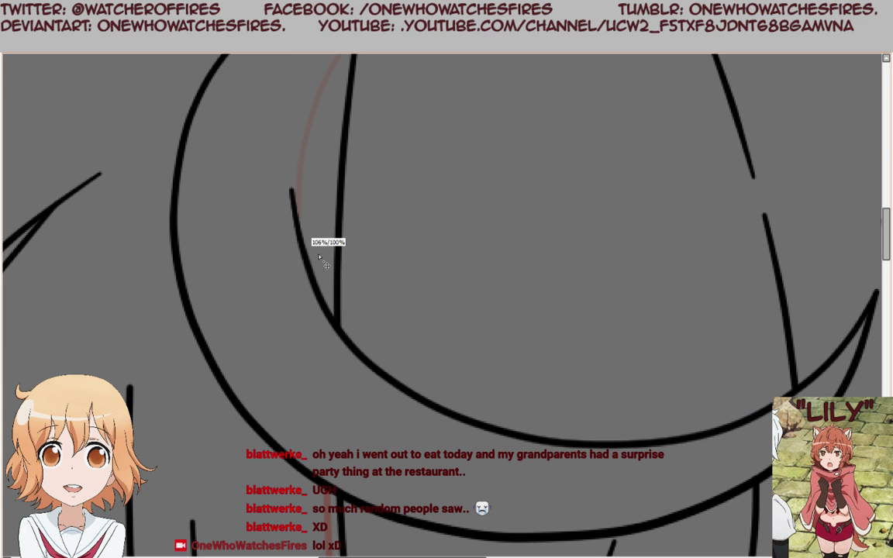
{"action": "left_click_drag", "start_coordinate": [294, 190], "coordinate": [298, 191]}
Move the point midway up the left side of the crescent strand's outer curve slightly down along the line.
{"action": "scroll", "coordinate": [303, 293], "scroll_direction": "down", "scroll_amount": 5}
{"action": "scroll", "coordinate": [307, 265], "scroll_direction": "up", "scroll_amount": 5}
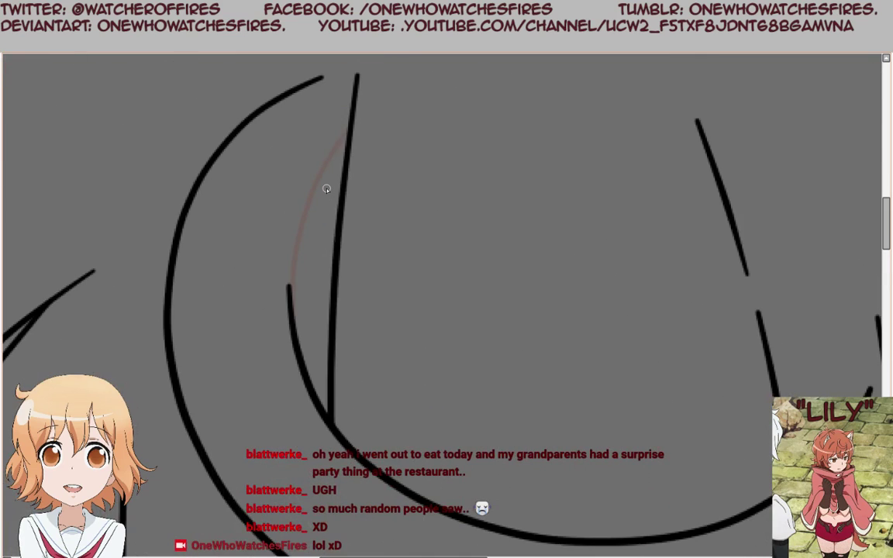
{"action": "scroll", "coordinate": [187, 305], "scroll_direction": "up", "scroll_amount": 1}
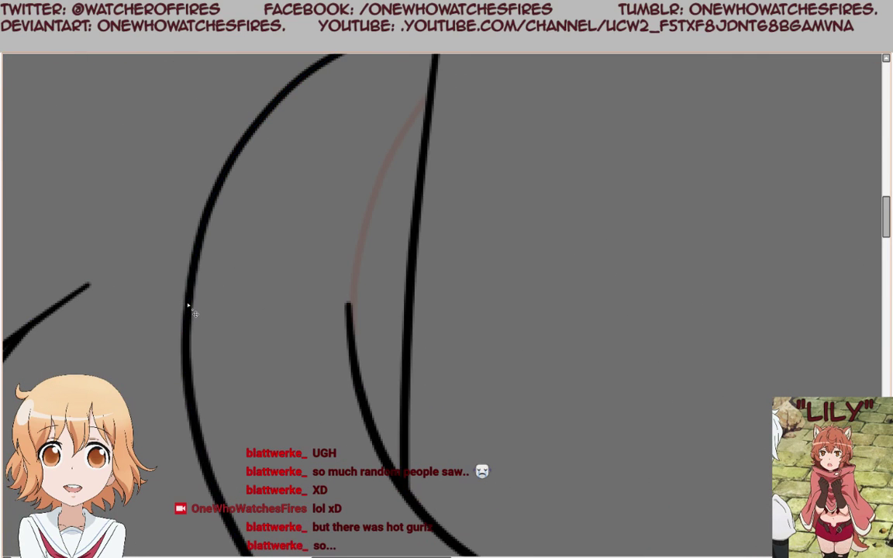
{"action": "scroll", "coordinate": [188, 304], "scroll_direction": "down", "scroll_amount": 1}
{"action": "scroll", "coordinate": [192, 261], "scroll_direction": "up", "scroll_amount": 2}
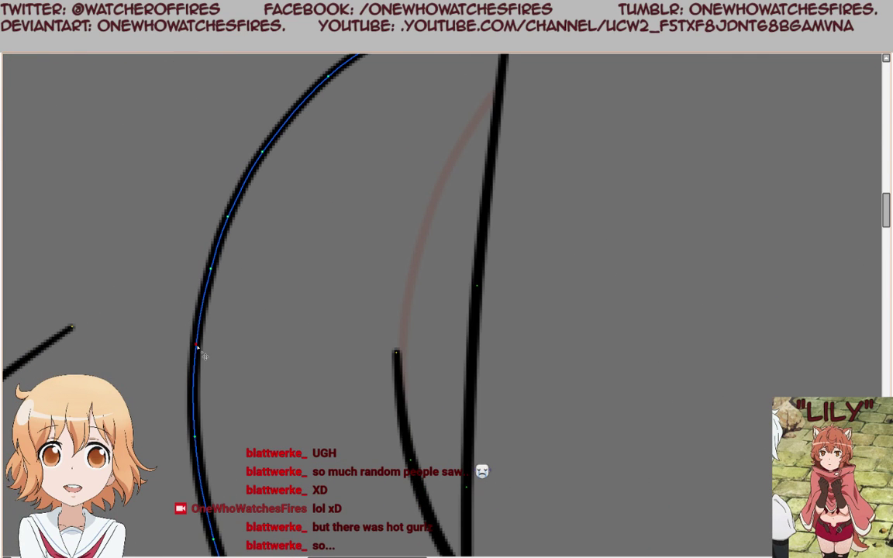
{"action": "left_click_drag", "start_coordinate": [197, 346], "coordinate": [196, 357]}
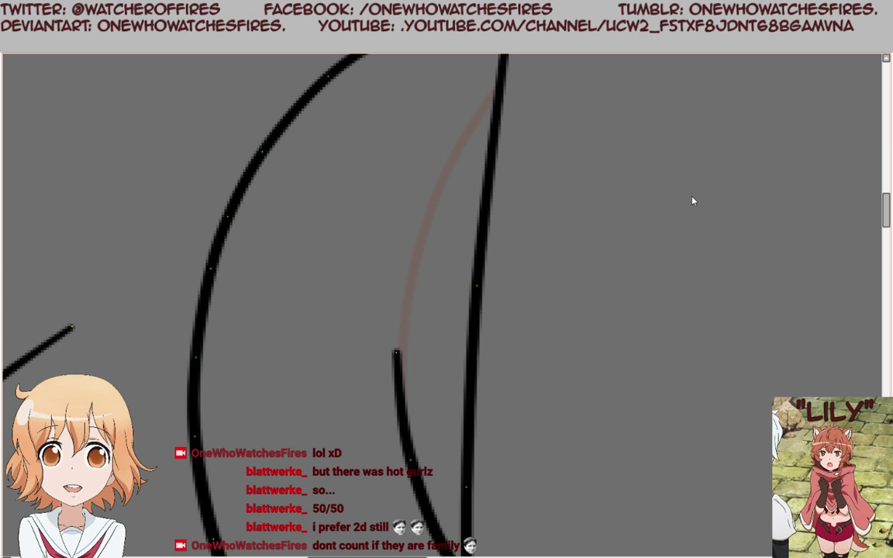
Reposition the points on the upper-left bend of the crescent strand's outer curve to smooth its shape.
{"action": "scroll", "coordinate": [697, 333], "scroll_direction": "down", "scroll_amount": 3}
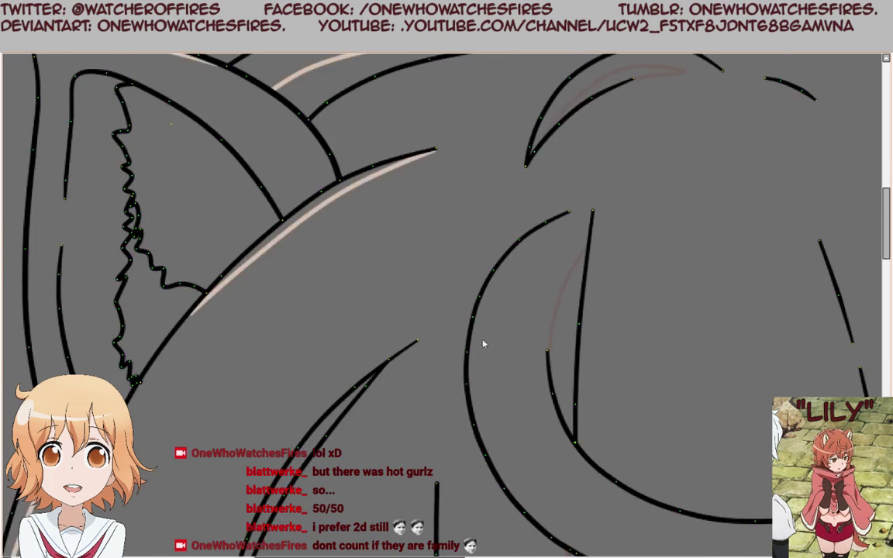
{"action": "scroll", "coordinate": [481, 341], "scroll_direction": "up", "scroll_amount": 3}
{"action": "left_click", "coordinate": [472, 326]}
{"action": "scroll", "coordinate": [472, 325], "scroll_direction": "down", "scroll_amount": 3}
{"action": "scroll", "coordinate": [461, 360], "scroll_direction": "up", "scroll_amount": 3}
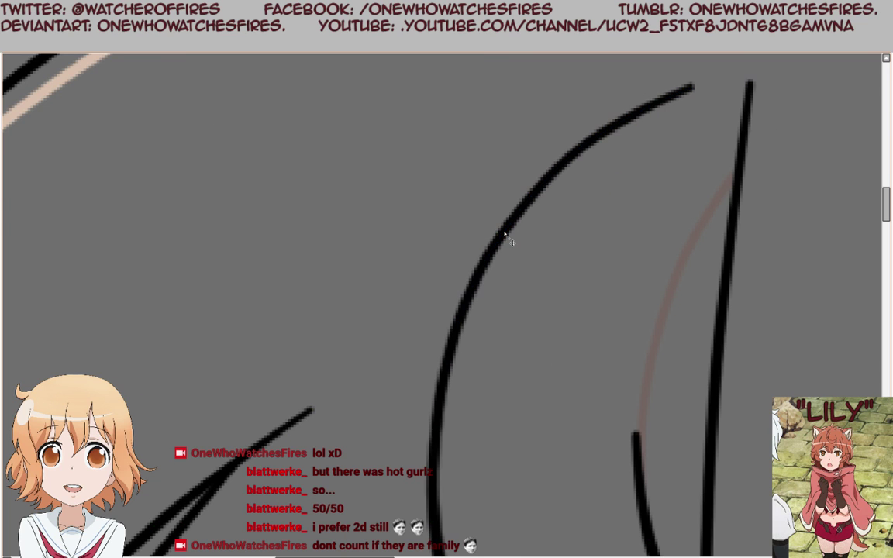
{"action": "scroll", "coordinate": [480, 248], "scroll_direction": "down", "scroll_amount": 2}
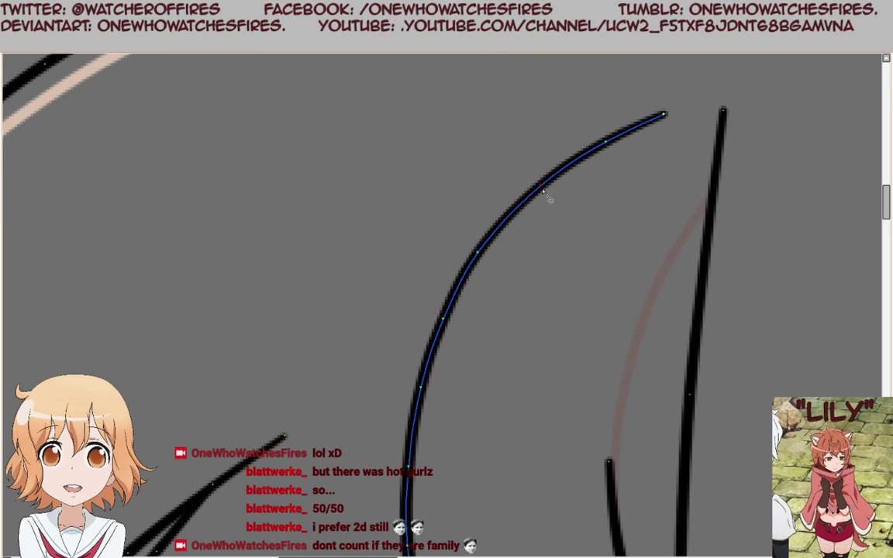
{"action": "scroll", "coordinate": [549, 193], "scroll_direction": "up", "scroll_amount": 2}
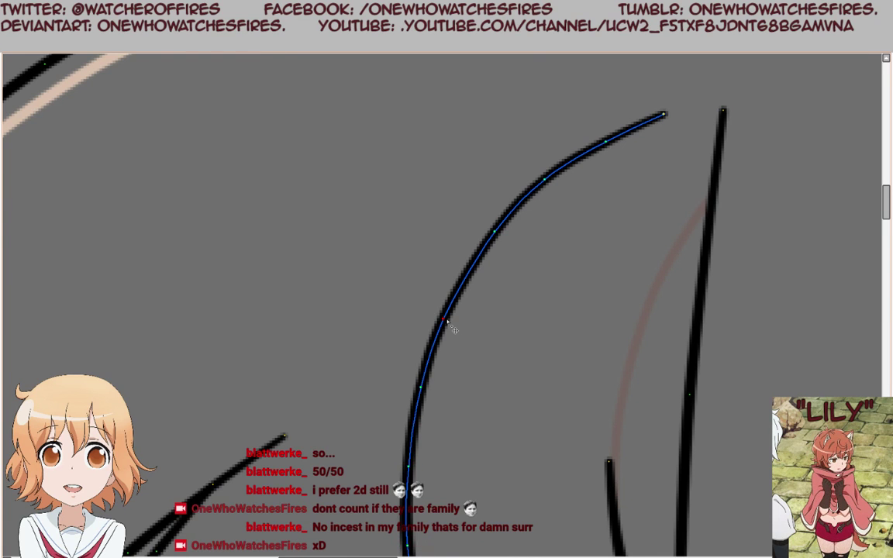
{"action": "scroll", "coordinate": [485, 309], "scroll_direction": "down", "scroll_amount": 3}
{"action": "scroll", "coordinate": [480, 310], "scroll_direction": "up", "scroll_amount": 2}
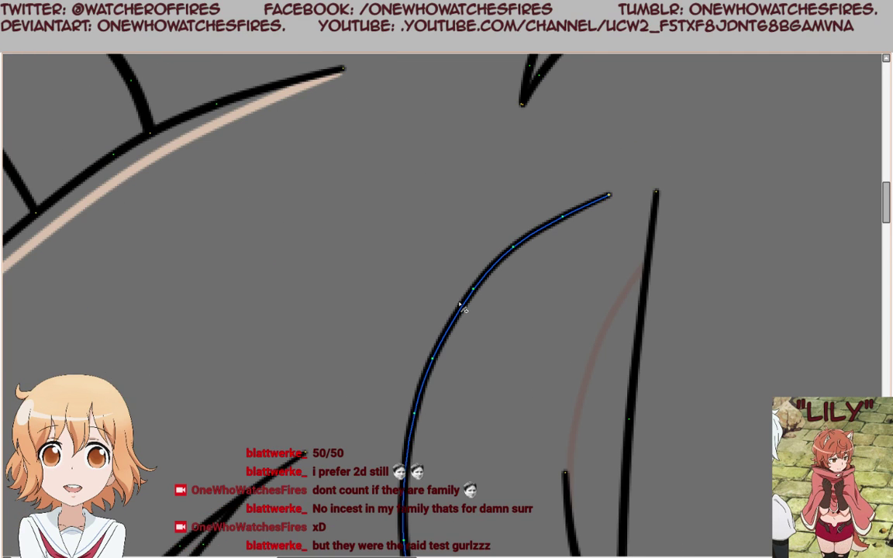
{"action": "left_click_drag", "start_coordinate": [474, 292], "coordinate": [470, 297]}
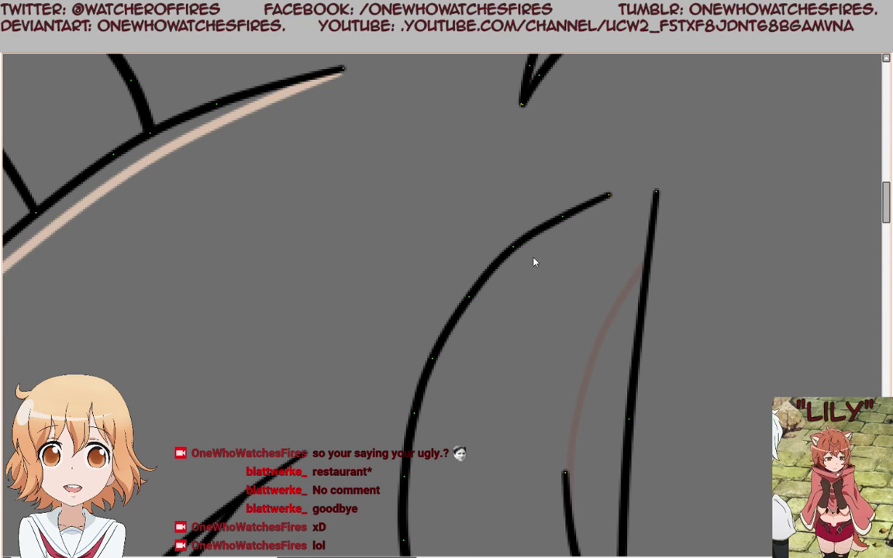
Fine-tune the points at the leftmost bulge of the crescent strand's outer curve.
{"action": "scroll", "coordinate": [517, 256], "scroll_direction": "down", "scroll_amount": 3}
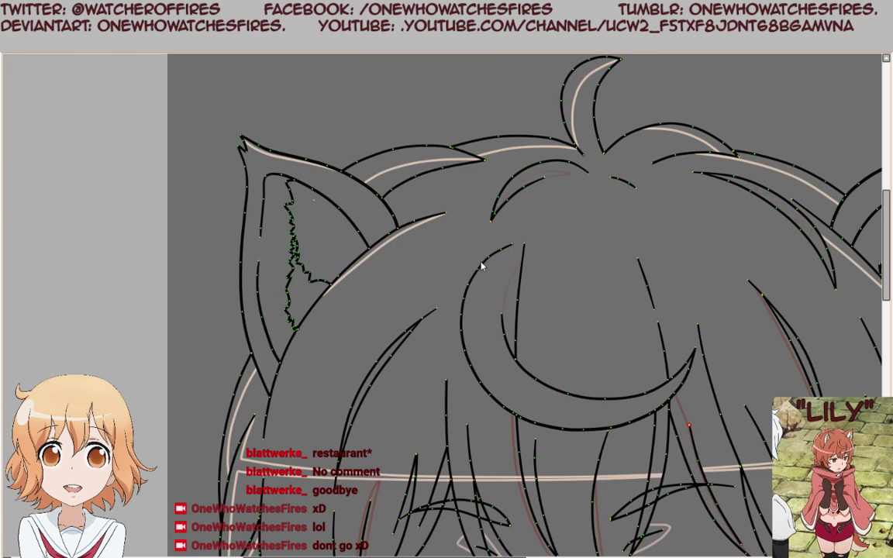
{"action": "scroll", "coordinate": [470, 278], "scroll_direction": "up", "scroll_amount": 2}
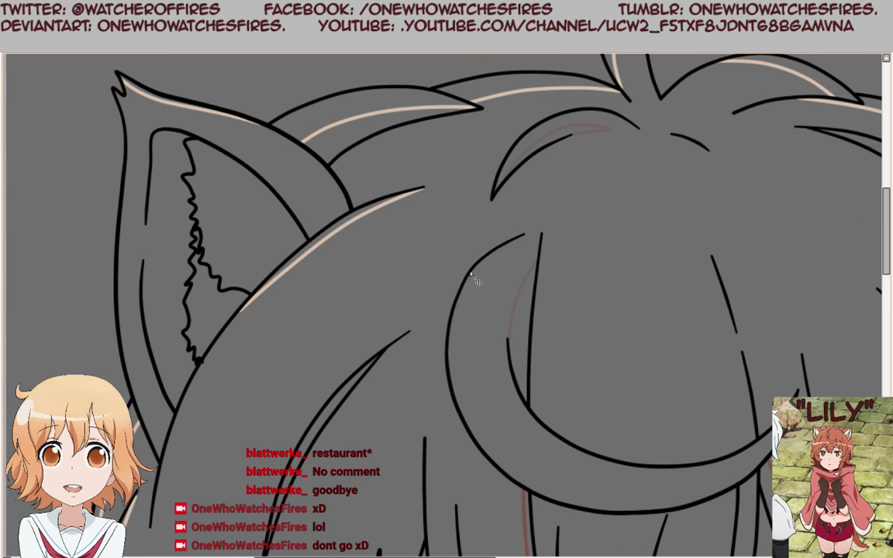
{"action": "left_click", "coordinate": [446, 396]}
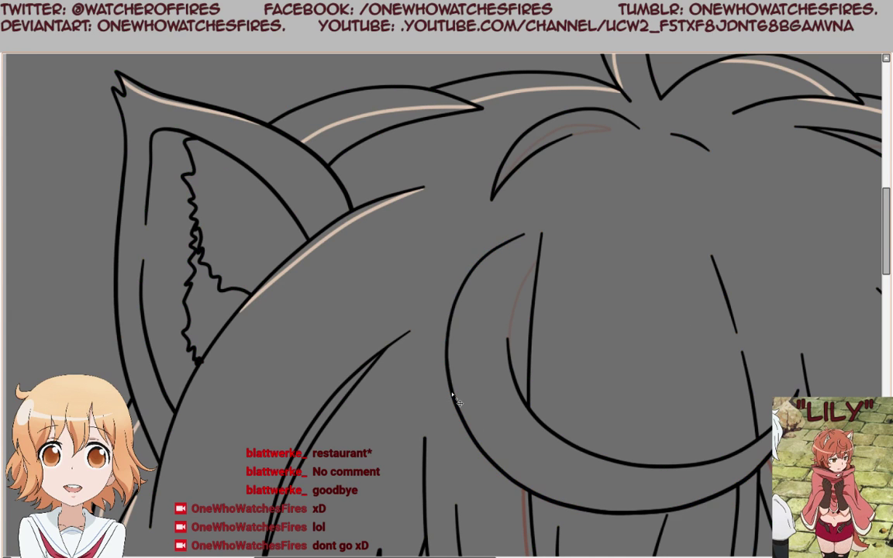
{"action": "left_click", "coordinate": [448, 368]}
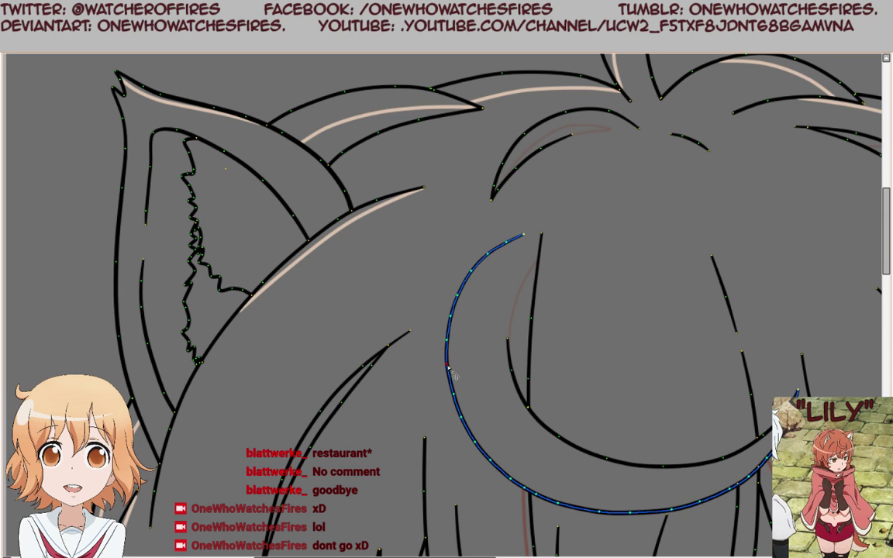
{"action": "left_click_drag", "start_coordinate": [448, 368], "coordinate": [450, 370]}
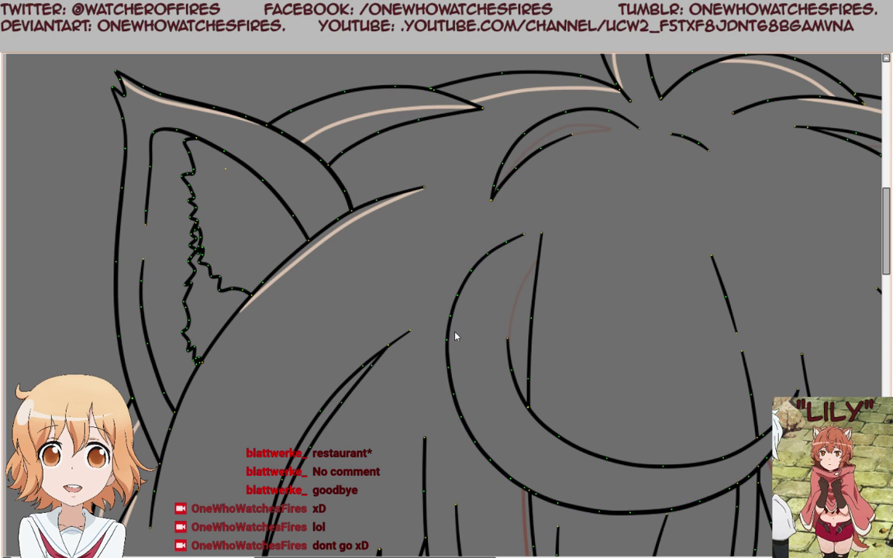
{"action": "left_click", "coordinate": [450, 343]}
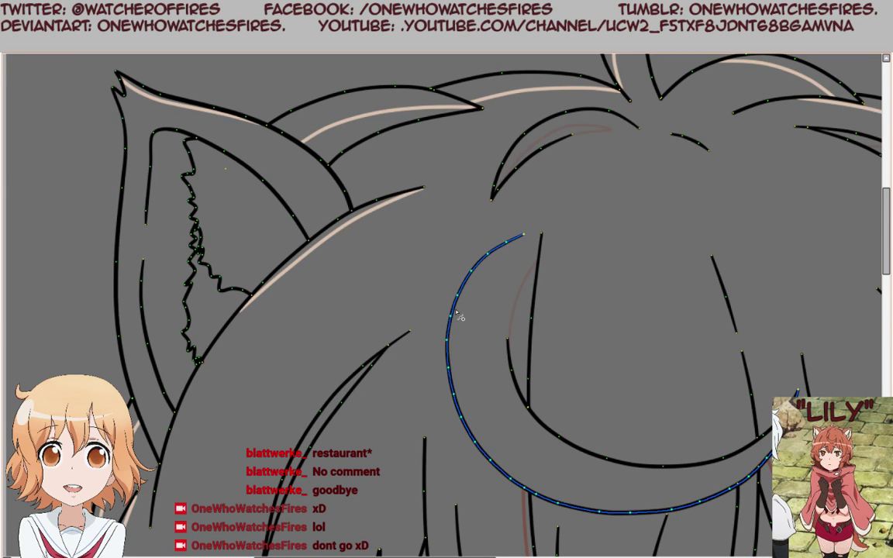
Examine the line art as a whole, including the crescent strand, the fringe and the face.
{"action": "scroll", "coordinate": [471, 301], "scroll_direction": "down", "scroll_amount": 3}
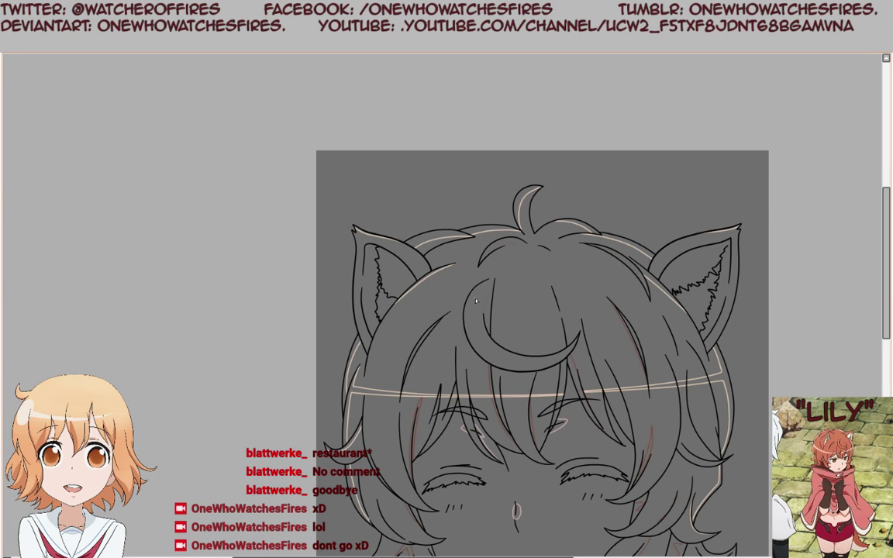
{"action": "scroll", "coordinate": [480, 310], "scroll_direction": "up", "scroll_amount": 5}
{"action": "scroll", "coordinate": [518, 256], "scroll_direction": "down", "scroll_amount": 5}
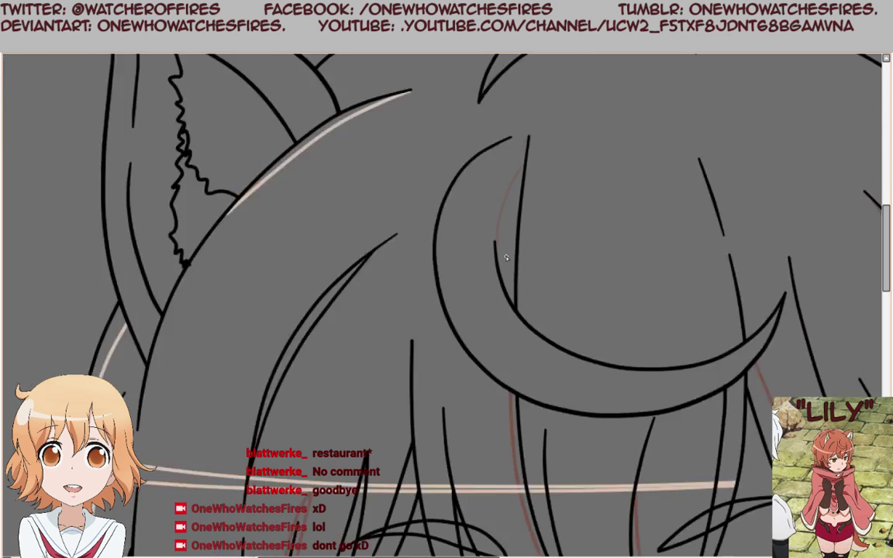
{"action": "scroll", "coordinate": [445, 329], "scroll_direction": "up", "scroll_amount": 5}
{"action": "scroll", "coordinate": [446, 328], "scroll_direction": "down", "scroll_amount": 5}
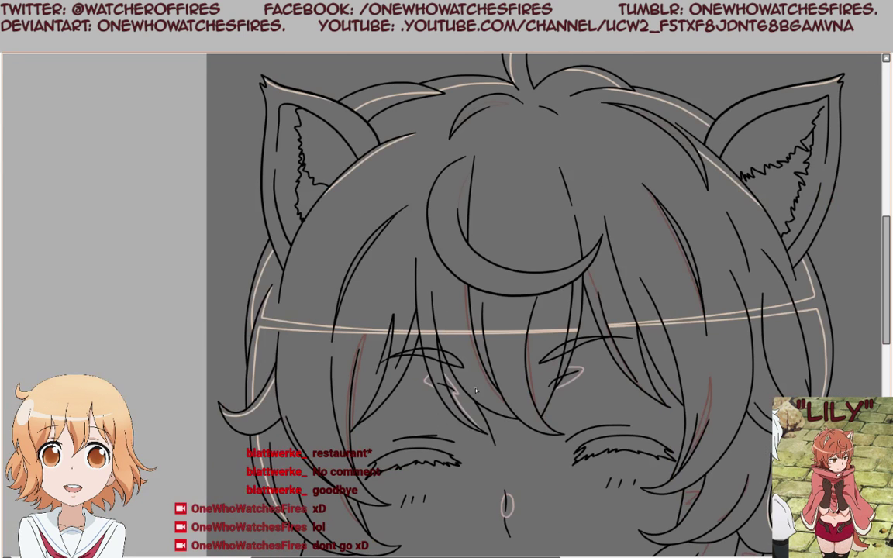
{"action": "scroll", "coordinate": [443, 339], "scroll_direction": "up", "scroll_amount": 5}
{"action": "scroll", "coordinate": [493, 383], "scroll_direction": "down", "scroll_amount": 5}
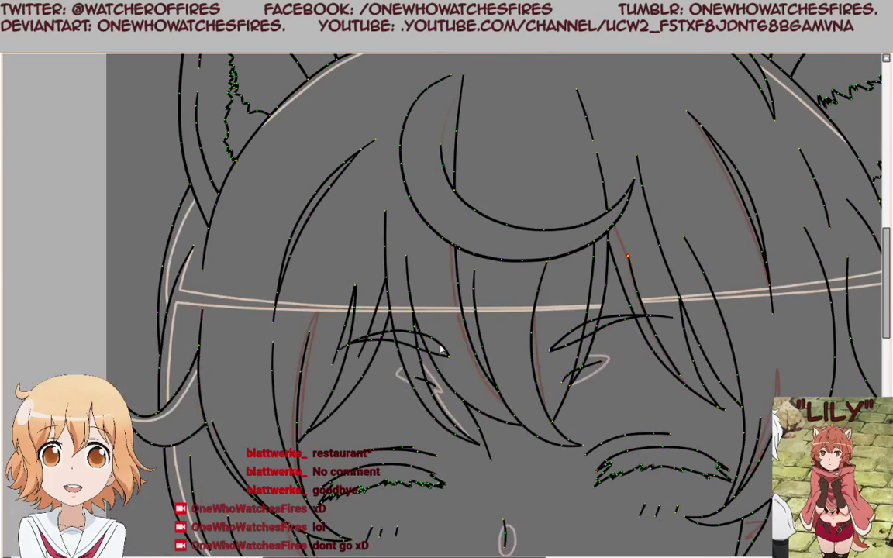
{"action": "scroll", "coordinate": [420, 213], "scroll_direction": "down", "scroll_amount": 5}
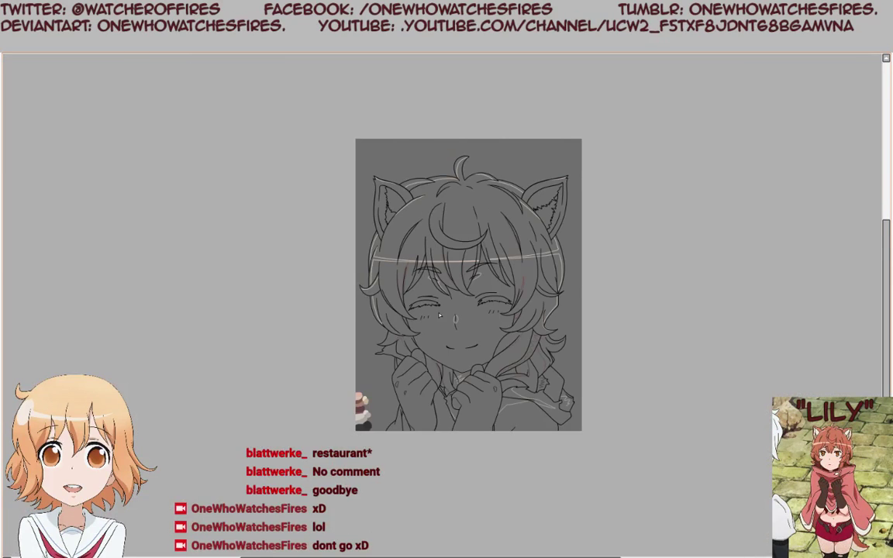
{"action": "scroll", "coordinate": [438, 315], "scroll_direction": "up", "scroll_amount": 5}
{"action": "key", "text": "Tab"}
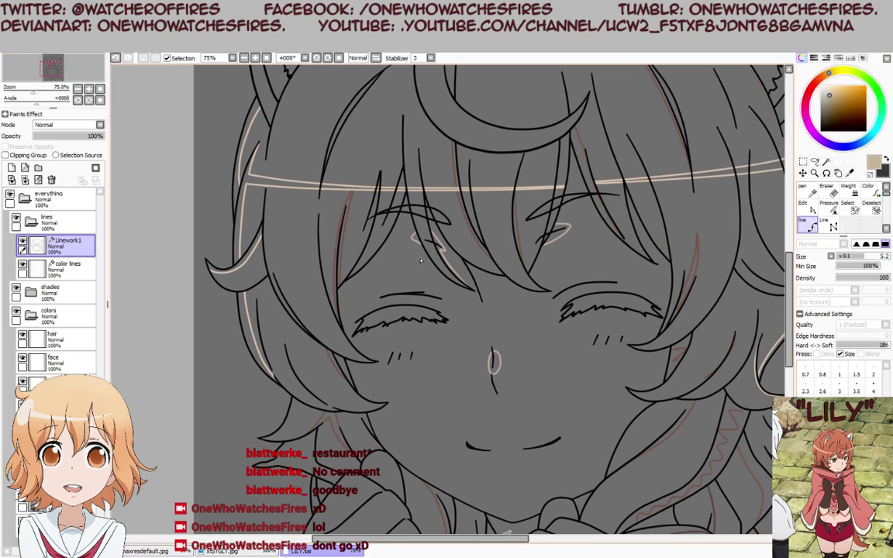
{"action": "key", "text": "Tab"}
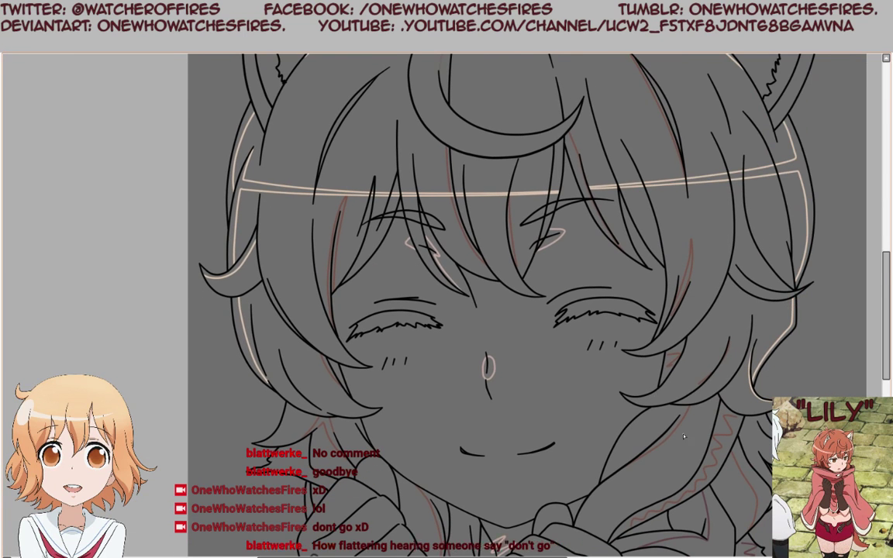
Nudge the middle point of the curved hair line beside the right cheek, between the side lock and the hand.
{"action": "scroll", "coordinate": [615, 390], "scroll_direction": "up", "scroll_amount": 2}
{"action": "scroll", "coordinate": [578, 487], "scroll_direction": "up", "scroll_amount": 3}
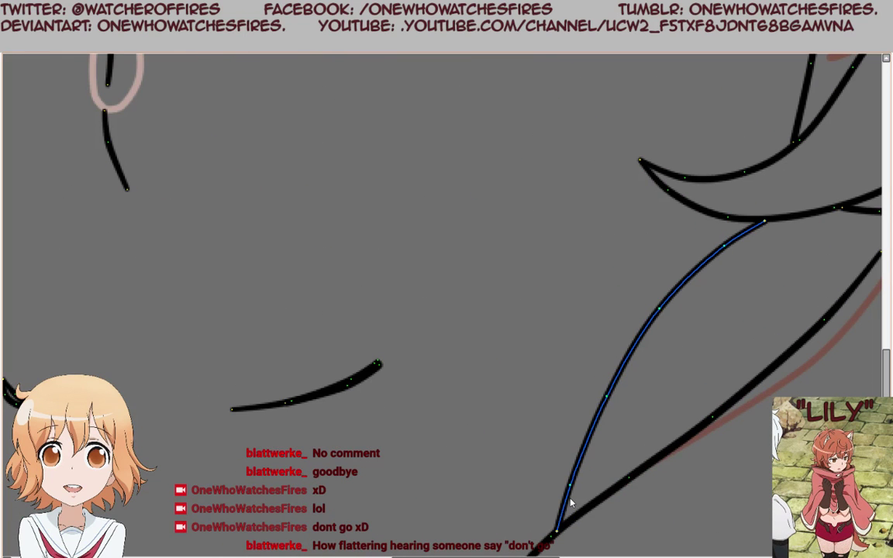
{"action": "left_click_drag", "start_coordinate": [609, 396], "coordinate": [610, 396]}
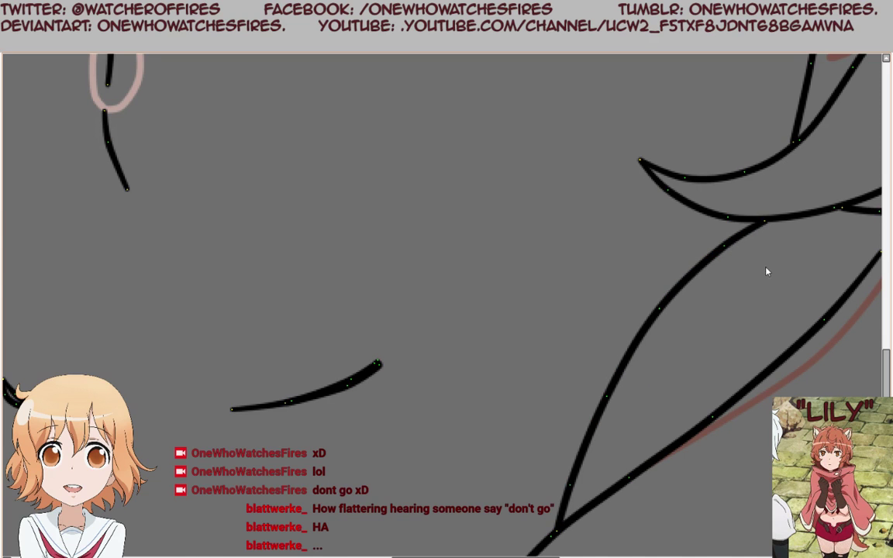
{"action": "scroll", "coordinate": [389, 199], "scroll_direction": "down", "scroll_amount": 3}
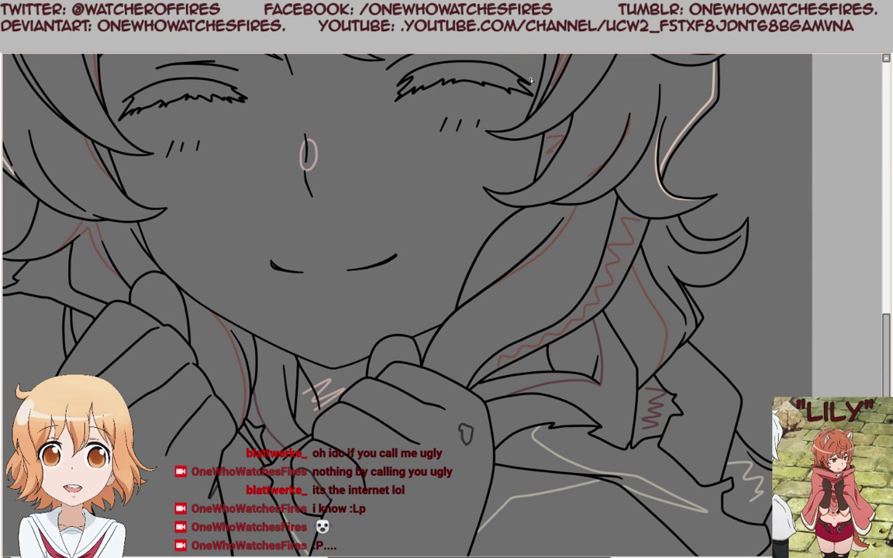
Thin the lower tip of the fringe strand above the left closed eye and move its right edge's end point onto the adjoining hair line.
{"action": "scroll", "coordinate": [398, 154], "scroll_direction": "down", "scroll_amount": 2}
{"action": "scroll", "coordinate": [406, 160], "scroll_direction": "up", "scroll_amount": 2}
{"action": "scroll", "coordinate": [406, 159], "scroll_direction": "down", "scroll_amount": 3}
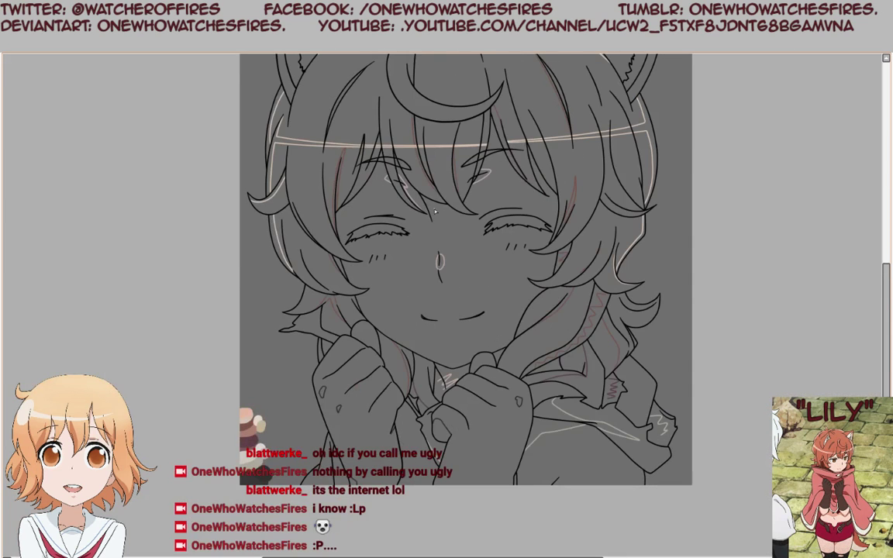
{"action": "scroll", "coordinate": [355, 125], "scroll_direction": "up", "scroll_amount": 2}
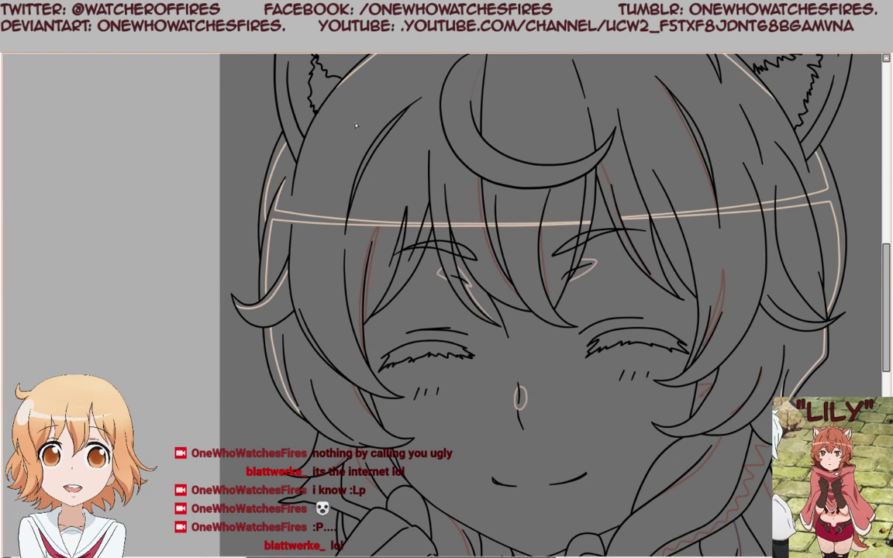
{"action": "scroll", "coordinate": [320, 298], "scroll_direction": "up", "scroll_amount": 2}
{"action": "left_click_drag", "start_coordinate": [407, 356], "coordinate": [403, 359]}
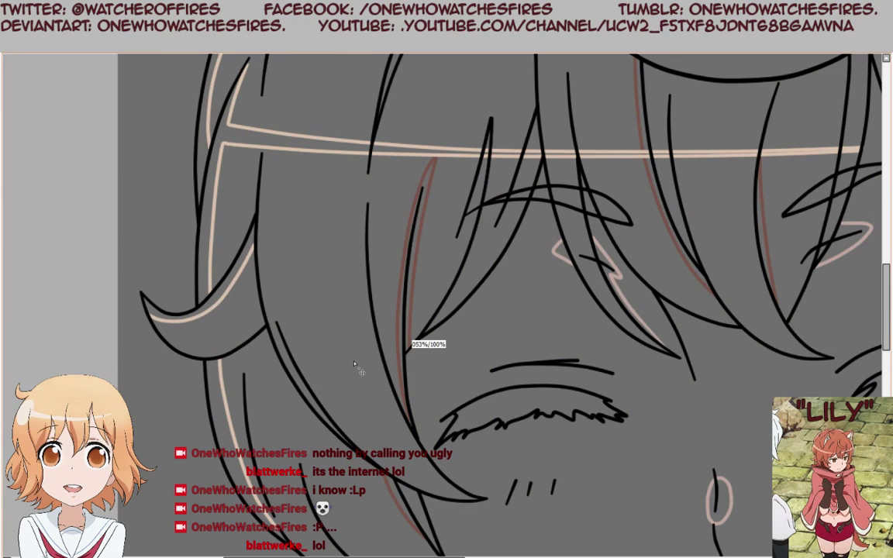
{"action": "scroll", "coordinate": [392, 355], "scroll_direction": "up", "scroll_amount": 2}
{"action": "left_click_drag", "start_coordinate": [439, 332], "coordinate": [416, 357]}
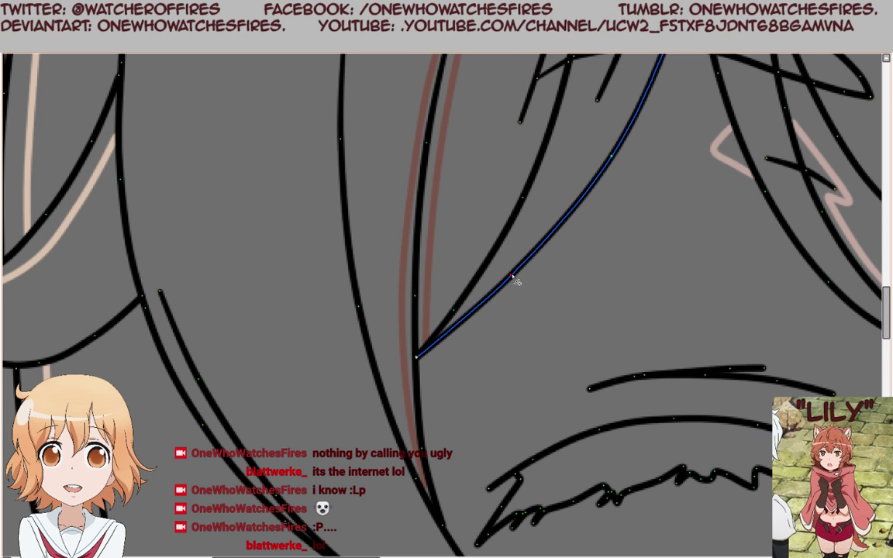
Reposition the lower, middle and upper points of that fringe strand's right edge to give it a fuller, smoother curve.
{"action": "left_click_drag", "start_coordinate": [512, 275], "coordinate": [488, 310]}
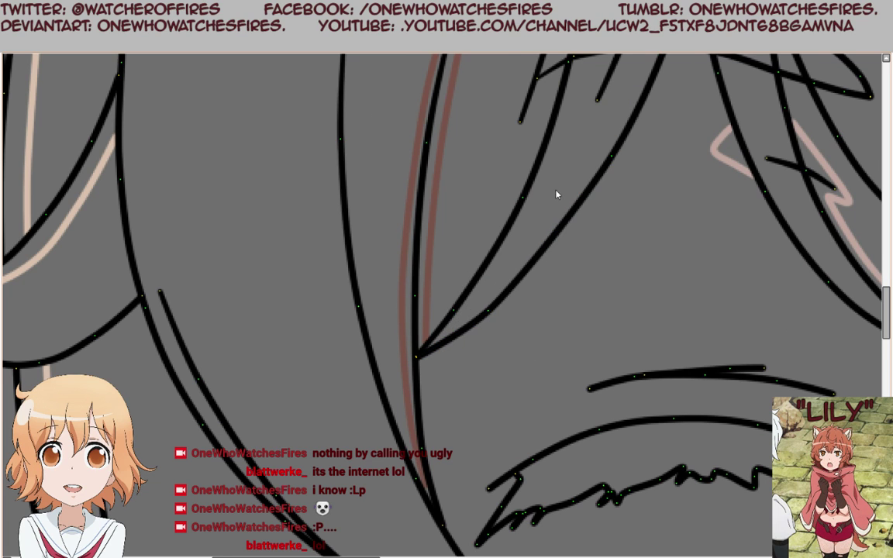
{"action": "mouse_move", "coordinate": [614, 158]}
{"action": "left_mouse_down"}
{"action": "mouse_move", "coordinate": [610, 170]}
{"action": "mouse_move", "coordinate": [618, 175]}
{"action": "mouse_move", "coordinate": [586, 204]}
{"action": "left_mouse_up"}
{"action": "scroll", "coordinate": [513, 310], "scroll_direction": "down", "scroll_amount": 5}
{"action": "scroll", "coordinate": [536, 259], "scroll_direction": "up", "scroll_amount": 4}
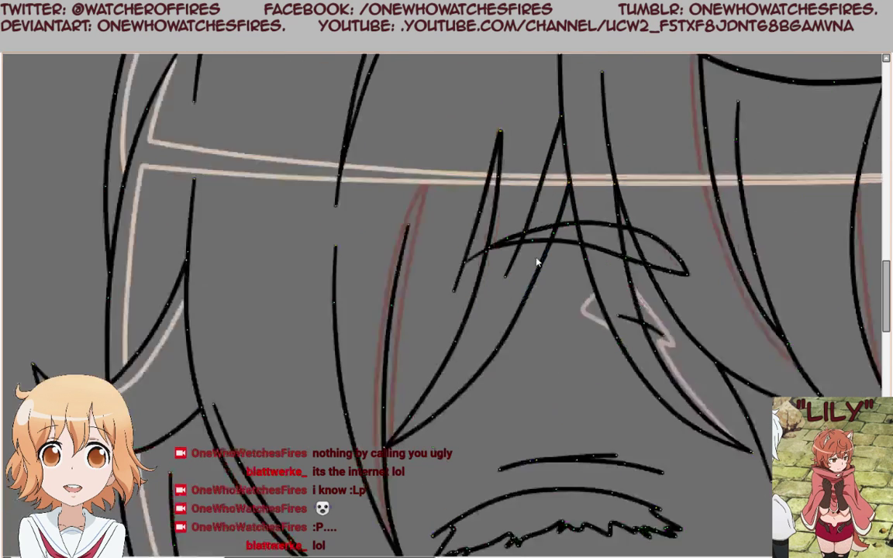
{"action": "scroll", "coordinate": [537, 264], "scroll_direction": "up", "scroll_amount": 2}
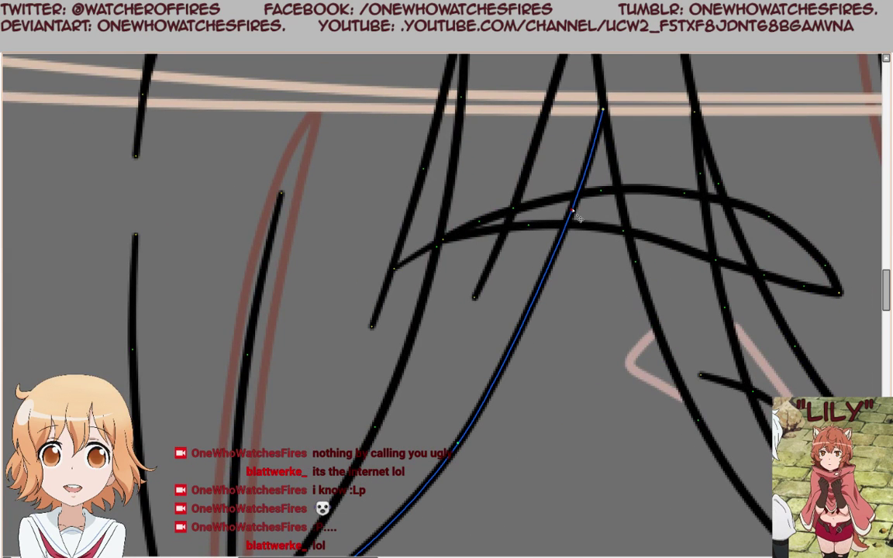
{"action": "left_click_drag", "start_coordinate": [574, 214], "coordinate": [574, 223]}
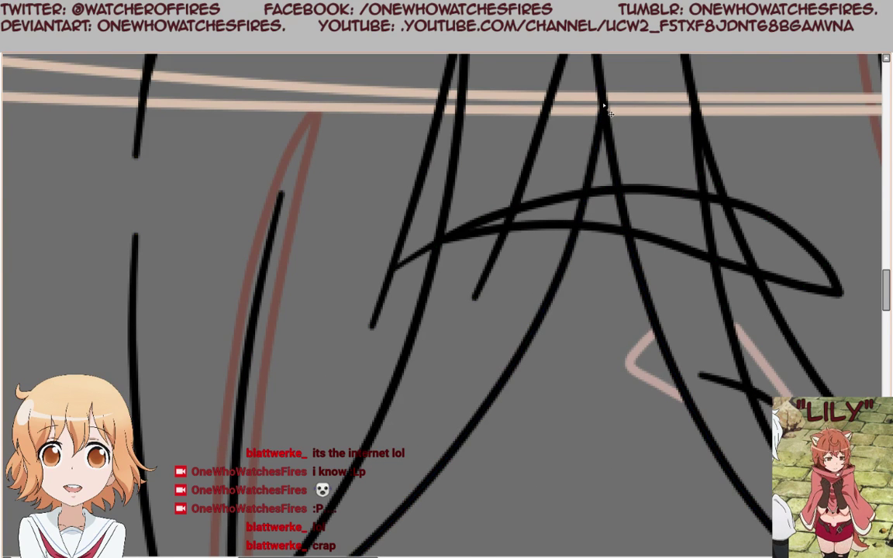
Reduce the line thickness at the fringe strand's lower tip, where its right edge meets the long vertical hair line.
{"action": "scroll", "coordinate": [466, 280], "scroll_direction": "down", "scroll_amount": 3}
{"action": "scroll", "coordinate": [383, 334], "scroll_direction": "up", "scroll_amount": 3}
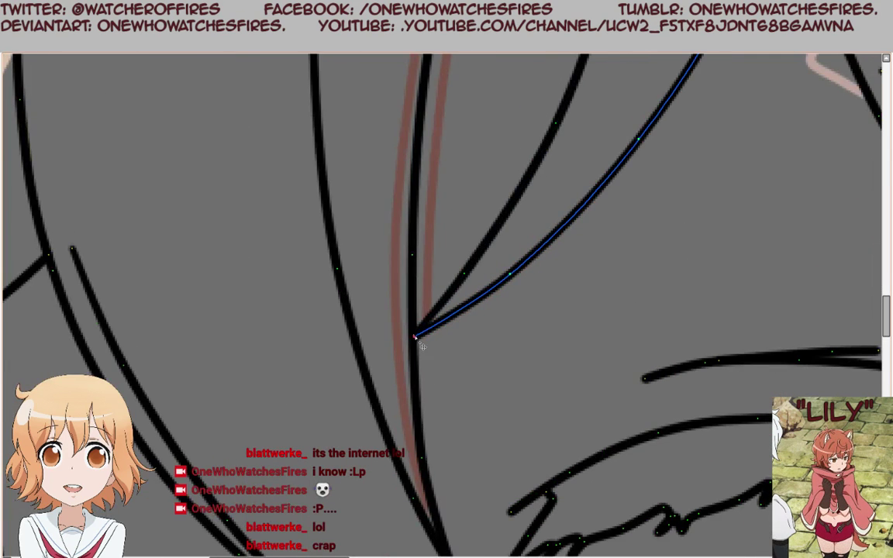
{"action": "left_click_drag", "start_coordinate": [415, 338], "coordinate": [372, 339]}
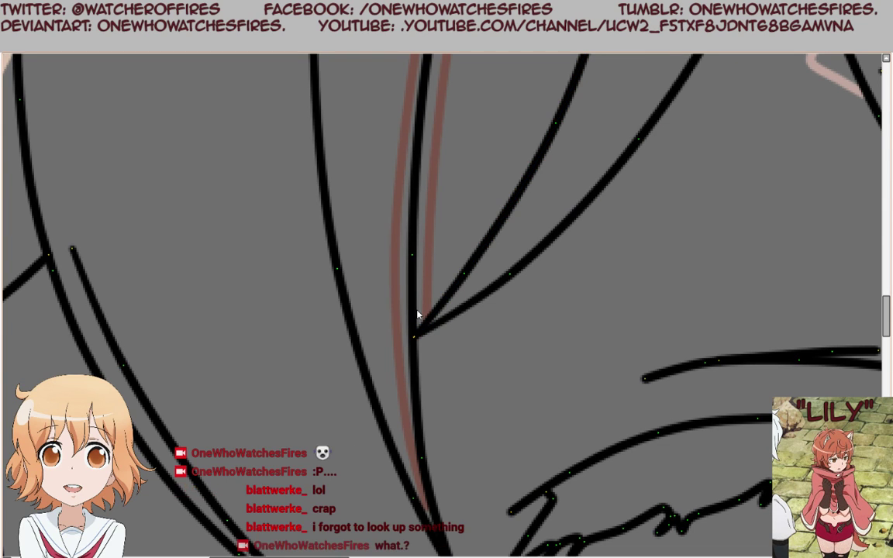
{"action": "scroll", "coordinate": [418, 313], "scroll_direction": "down", "scroll_amount": 5}
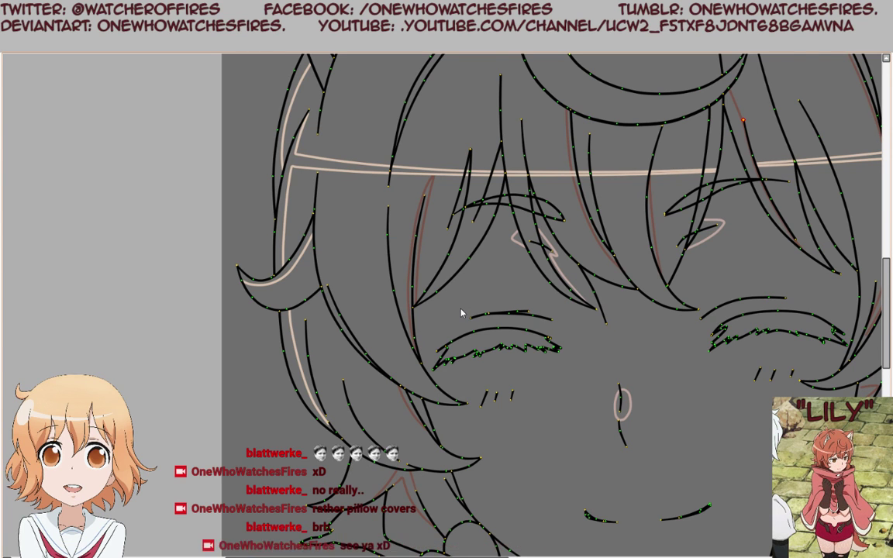
Adjust a point on the lower part of the zigzag fur line inside the left ear.
{"action": "scroll", "coordinate": [271, 280], "scroll_direction": "down", "scroll_amount": 2}
{"action": "scroll", "coordinate": [330, 261], "scroll_direction": "up", "scroll_amount": 2}
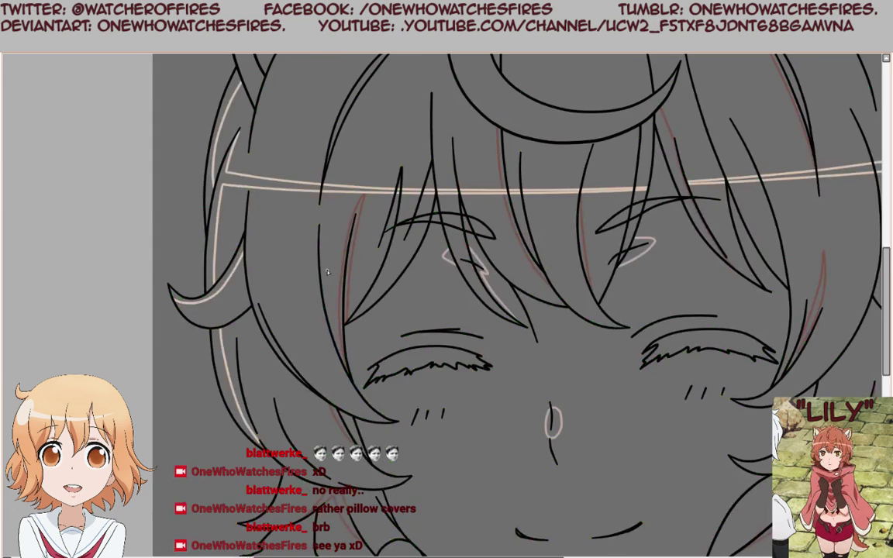
{"action": "scroll", "coordinate": [327, 271], "scroll_direction": "down", "scroll_amount": 3}
{"action": "scroll", "coordinate": [273, 143], "scroll_direction": "up", "scroll_amount": 3}
{"action": "scroll", "coordinate": [365, 163], "scroll_direction": "down", "scroll_amount": 3}
{"action": "scroll", "coordinate": [364, 163], "scroll_direction": "up", "scroll_amount": 6}
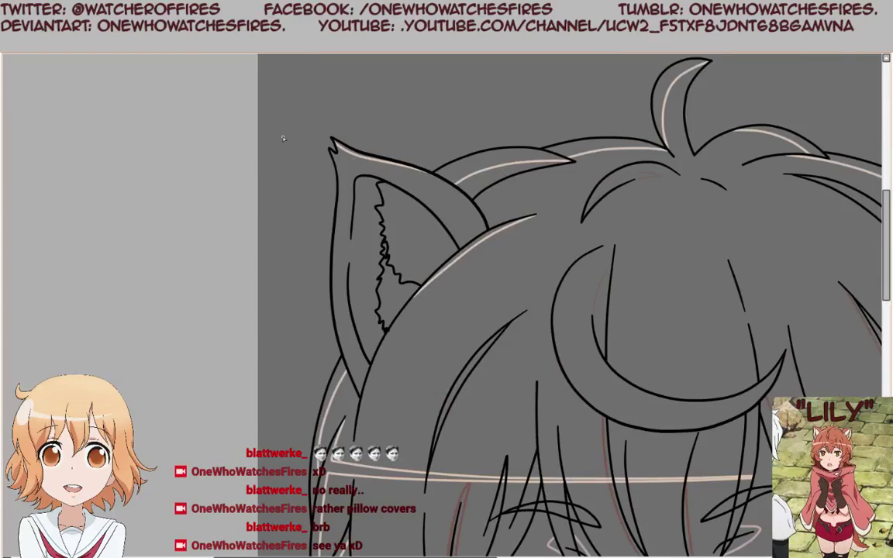
{"action": "left_click", "coordinate": [474, 268]}
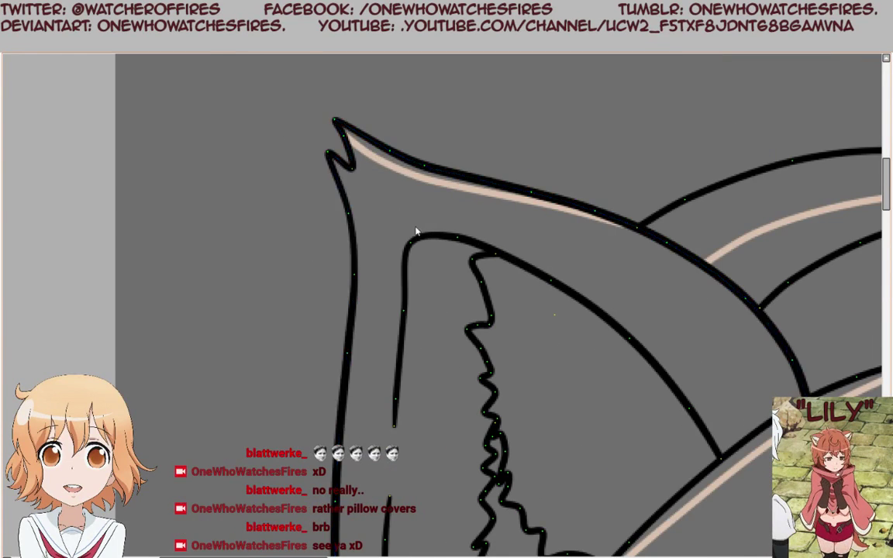
{"action": "scroll", "coordinate": [418, 233], "scroll_direction": "down", "scroll_amount": 3}
{"action": "scroll", "coordinate": [449, 274], "scroll_direction": "up", "scroll_amount": 3}
{"action": "scroll", "coordinate": [449, 274], "scroll_direction": "up", "scroll_amount": 2}
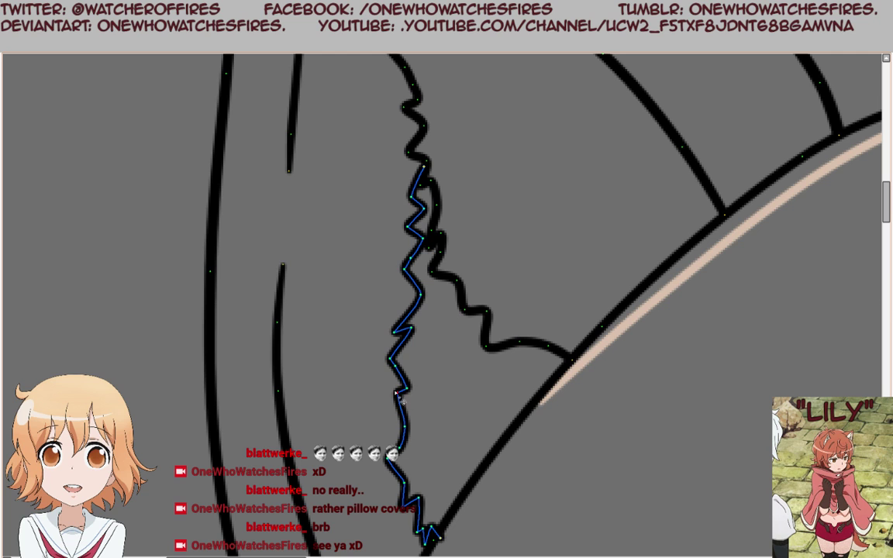
{"action": "left_click", "coordinate": [402, 411]}
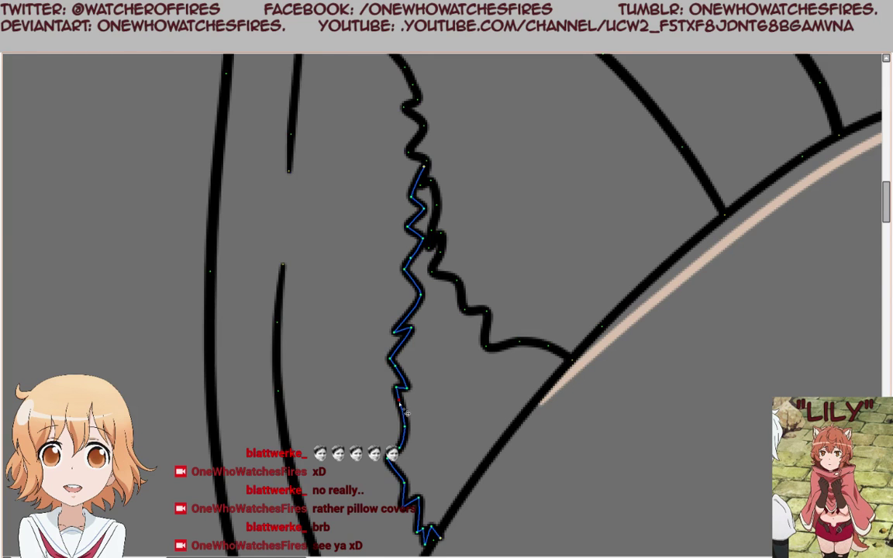
{"action": "scroll", "coordinate": [402, 411], "scroll_direction": "down", "scroll_amount": 2}
{"action": "scroll", "coordinate": [427, 311], "scroll_direction": "up", "scroll_amount": 2}
{"action": "scroll", "coordinate": [425, 309], "scroll_direction": "down", "scroll_amount": 2}
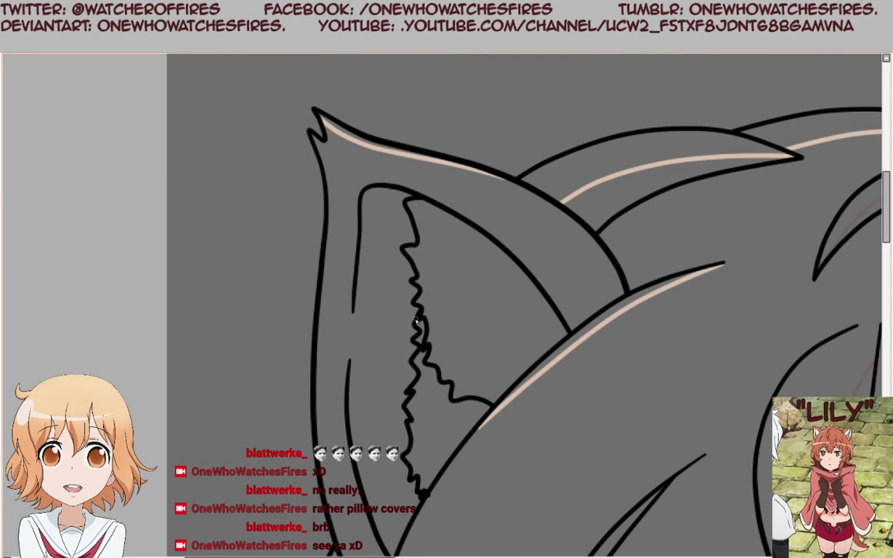
Examine the zigzag fur lines inside both ears up close and within the whole drawing.
{"action": "key", "text": "Tab"}
{"action": "scroll", "coordinate": [425, 218], "scroll_direction": "down", "scroll_amount": 2}
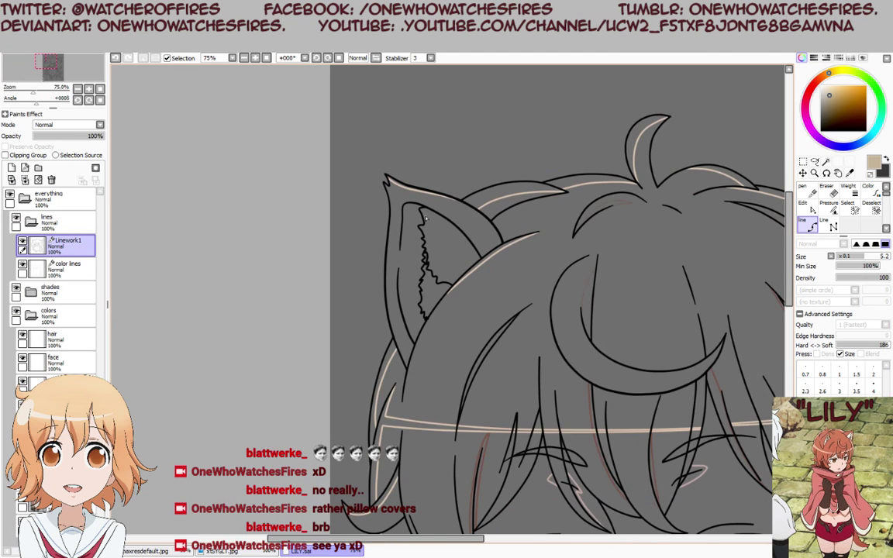
{"action": "scroll", "coordinate": [425, 217], "scroll_direction": "up", "scroll_amount": 4}
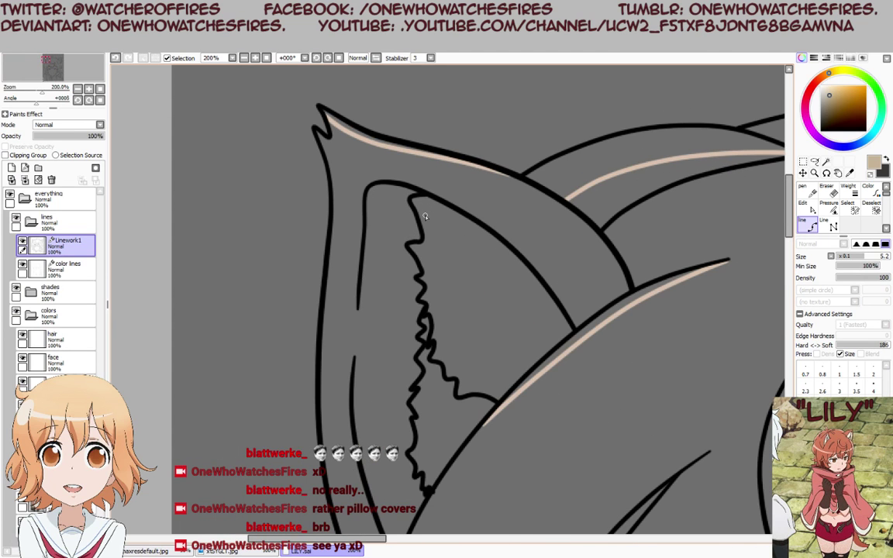
{"action": "key", "text": "Tab"}
{"action": "scroll", "coordinate": [403, 294], "scroll_direction": "up", "scroll_amount": 1}
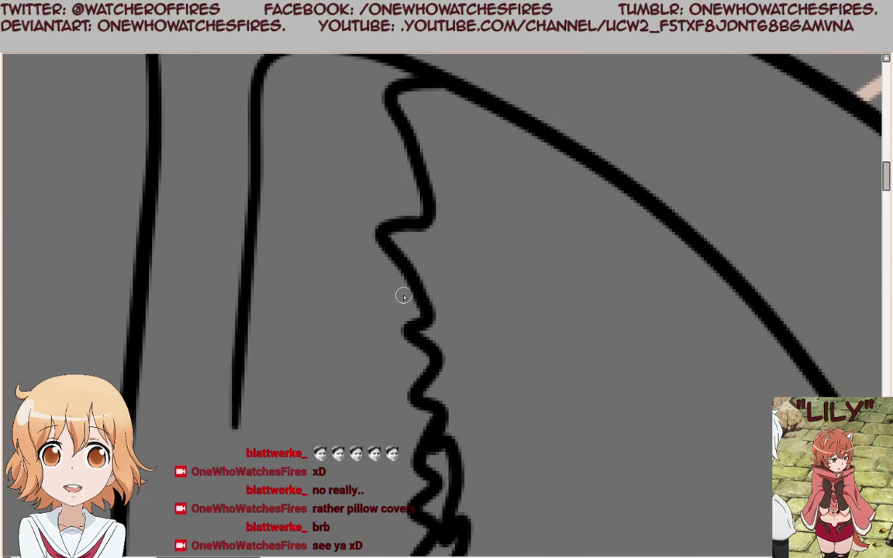
{"action": "scroll", "coordinate": [403, 295], "scroll_direction": "down", "scroll_amount": 2}
{"action": "scroll", "coordinate": [473, 270], "scroll_direction": "up", "scroll_amount": 1}
{"action": "scroll", "coordinate": [449, 295], "scroll_direction": "down", "scroll_amount": 4}
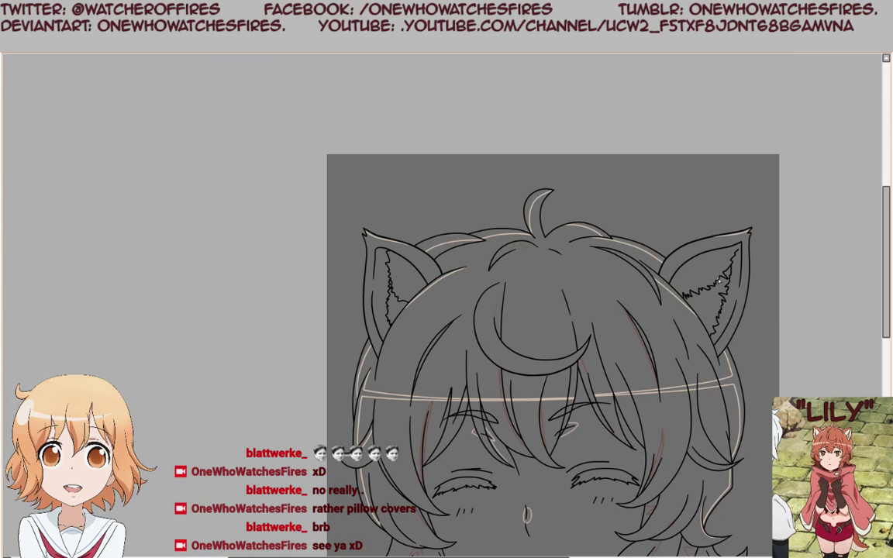
{"action": "scroll", "coordinate": [754, 286], "scroll_direction": "up", "scroll_amount": 3}
{"action": "key", "text": "Tab"}
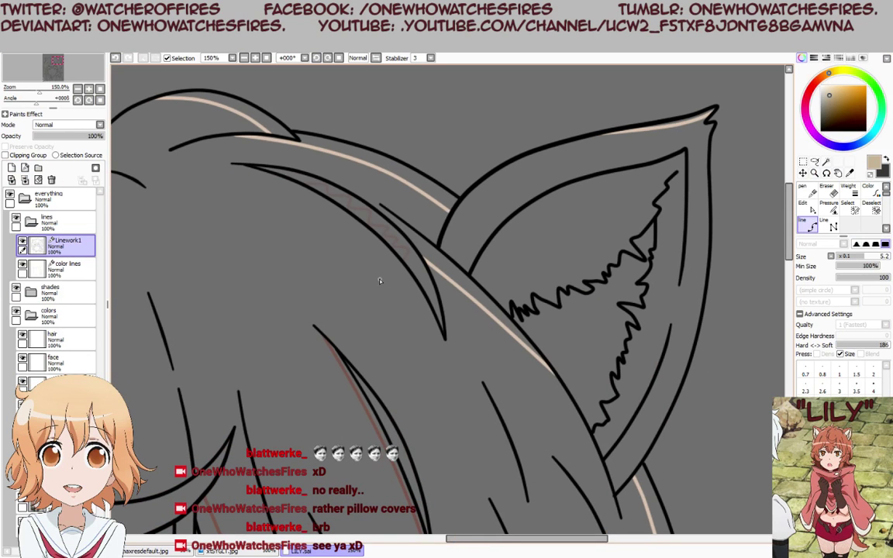
{"action": "scroll", "coordinate": [341, 250], "scroll_direction": "down", "scroll_amount": 4}
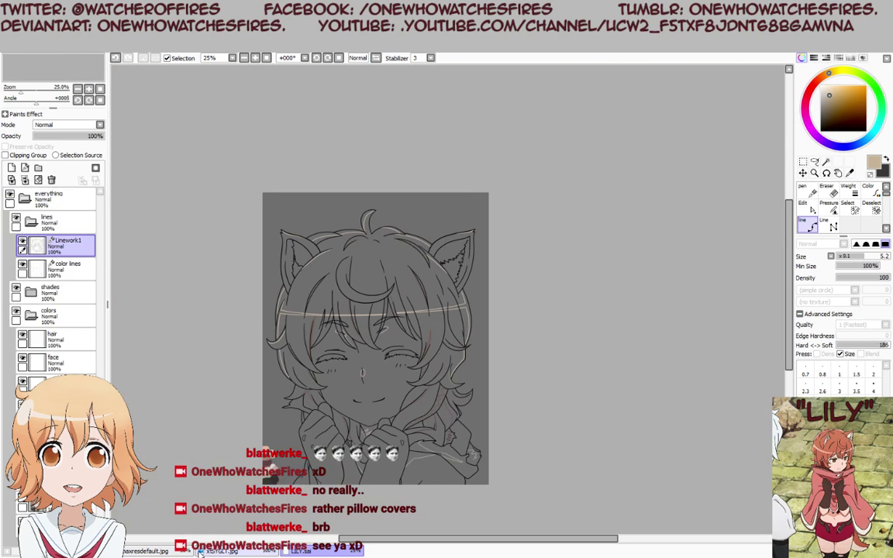
Examine the character's ears and head in the reference image xtSYGLT.jpg, and return to LILY.sai.
{"action": "left_click", "coordinate": [233, 551]}
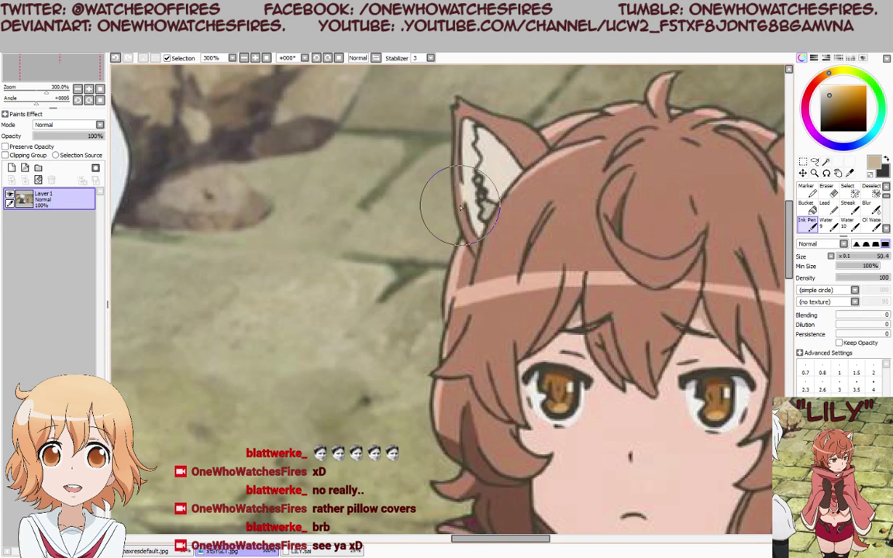
{"action": "scroll", "coordinate": [452, 207], "scroll_direction": "down", "scroll_amount": 2}
{"action": "scroll", "coordinate": [523, 157], "scroll_direction": "up", "scroll_amount": 1}
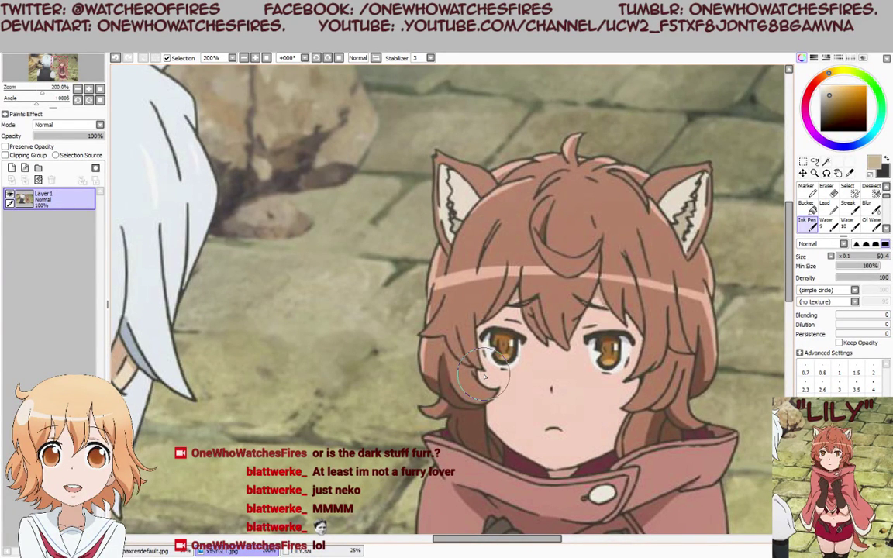
{"action": "left_click", "coordinate": [332, 552]}
Write BRB in large bright green letters across the top of the hair with the Ink Pen on a paint layer.
{"action": "scroll", "coordinate": [342, 336], "scroll_direction": "up", "scroll_amount": 1}
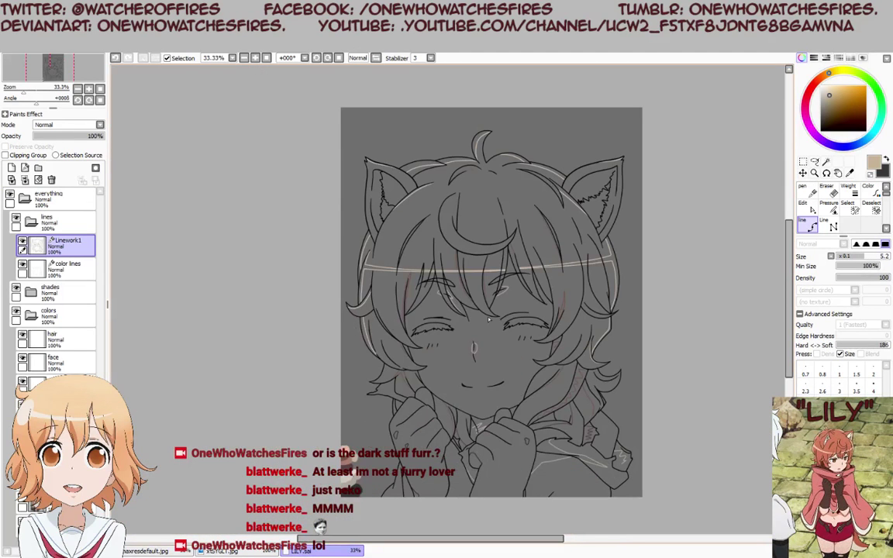
{"action": "left_click", "coordinate": [59, 433]}
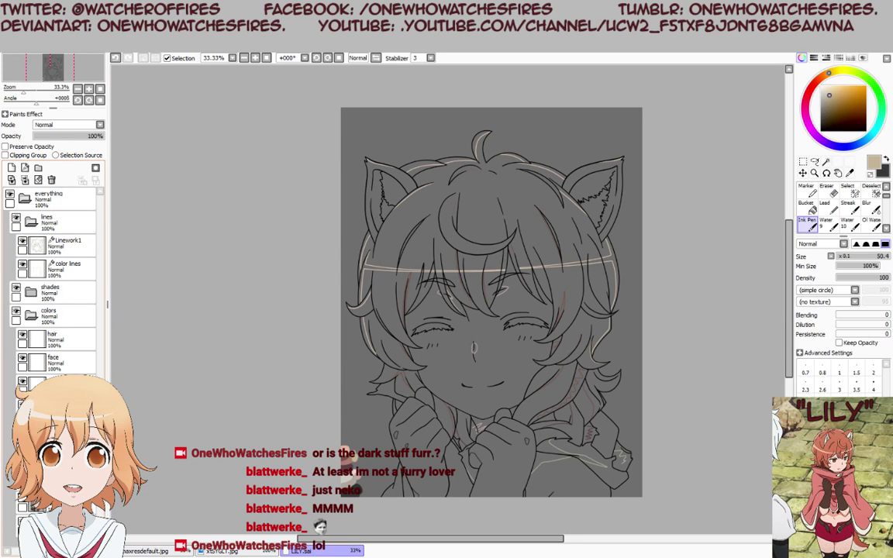
{"action": "mouse_move", "coordinate": [851, 71]}
{"action": "left_mouse_down"}
{"action": "mouse_move", "coordinate": [878, 93]}
{"action": "mouse_move", "coordinate": [872, 78]}
{"action": "left_mouse_up"}
{"action": "scroll", "coordinate": [404, 263], "scroll_direction": "up", "scroll_amount": 1}
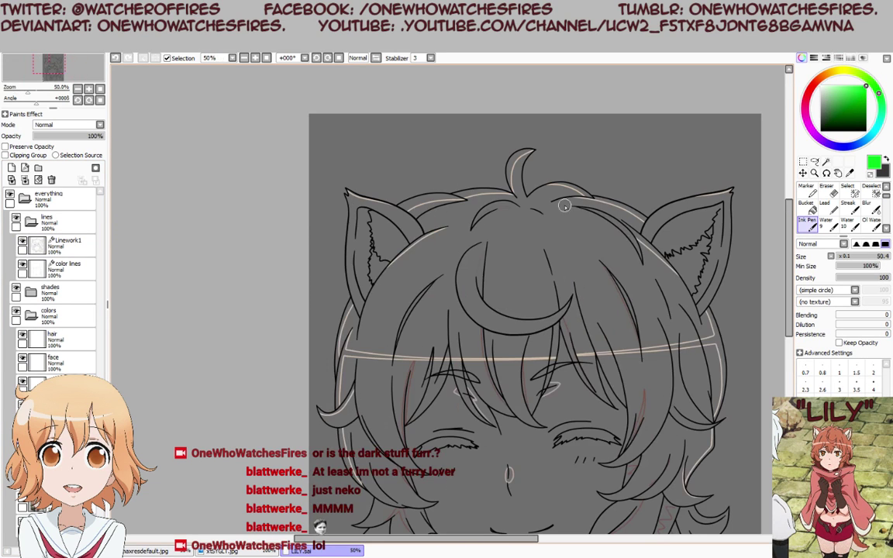
{"action": "mouse_move", "coordinate": [387, 339]}
{"action": "left_mouse_down"}
{"action": "mouse_move", "coordinate": [387, 193]}
{"action": "mouse_move", "coordinate": [454, 222]}
{"action": "mouse_move", "coordinate": [391, 318]}
{"action": "left_mouse_up"}
{"action": "left_click_drag", "start_coordinate": [509, 262], "coordinate": [504, 318]}
{"action": "mouse_move", "coordinate": [525, 157]}
{"action": "left_mouse_down"}
{"action": "mouse_move", "coordinate": [545, 252]}
{"action": "mouse_move", "coordinate": [579, 302]}
{"action": "mouse_move", "coordinate": [609, 177]}
{"action": "mouse_move", "coordinate": [674, 208]}
{"action": "mouse_move", "coordinate": [686, 245]}
{"action": "mouse_move", "coordinate": [643, 293]}
{"action": "left_mouse_up"}
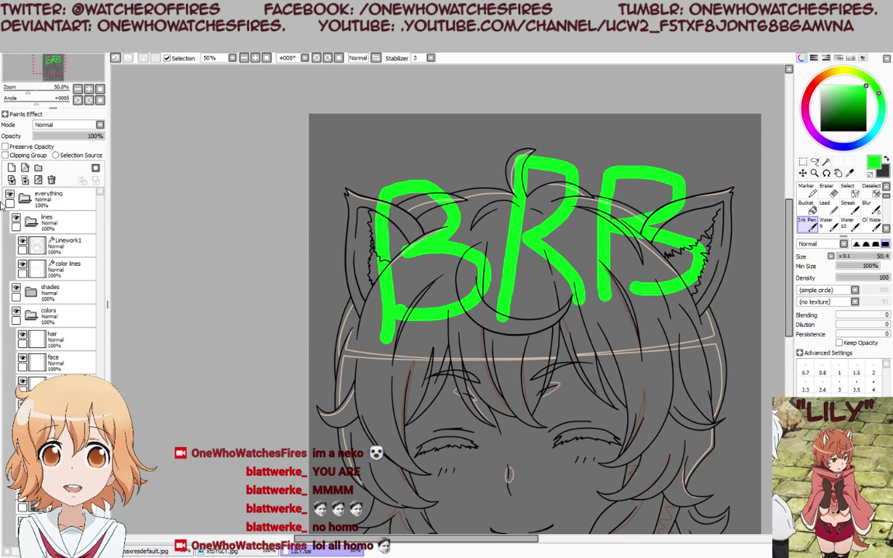
{"action": "left_click", "coordinate": [45, 291]}
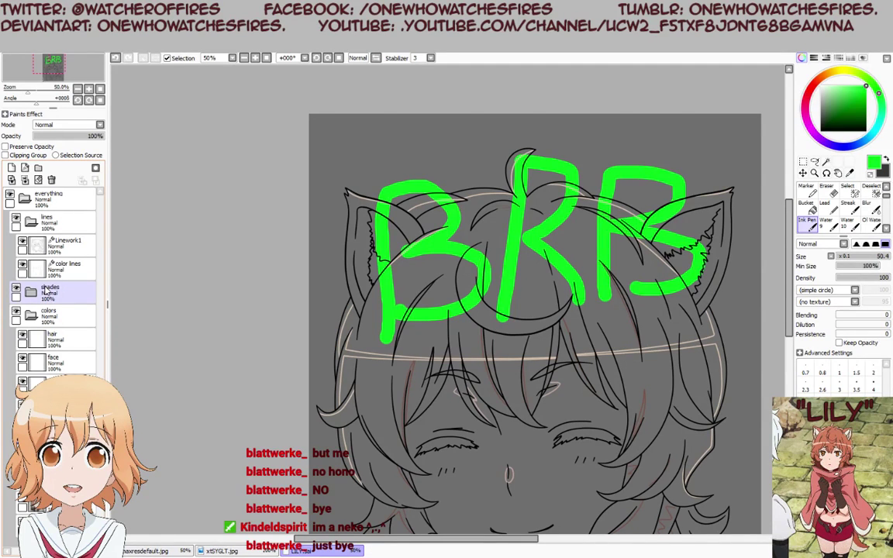
{"action": "key", "text": "b"}
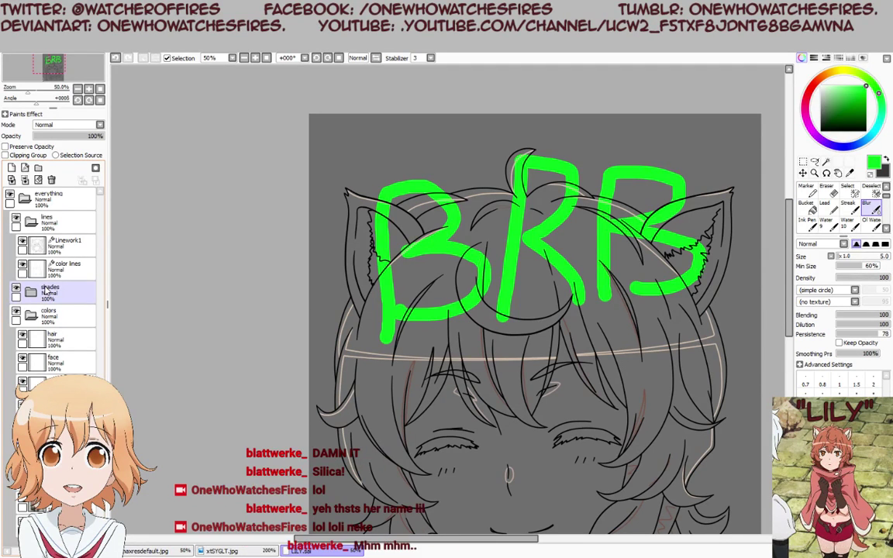
{"action": "scroll", "coordinate": [426, 333], "scroll_direction": "down", "scroll_amount": 2}
{"action": "scroll", "coordinate": [426, 333], "scroll_direction": "up", "scroll_amount": 2}
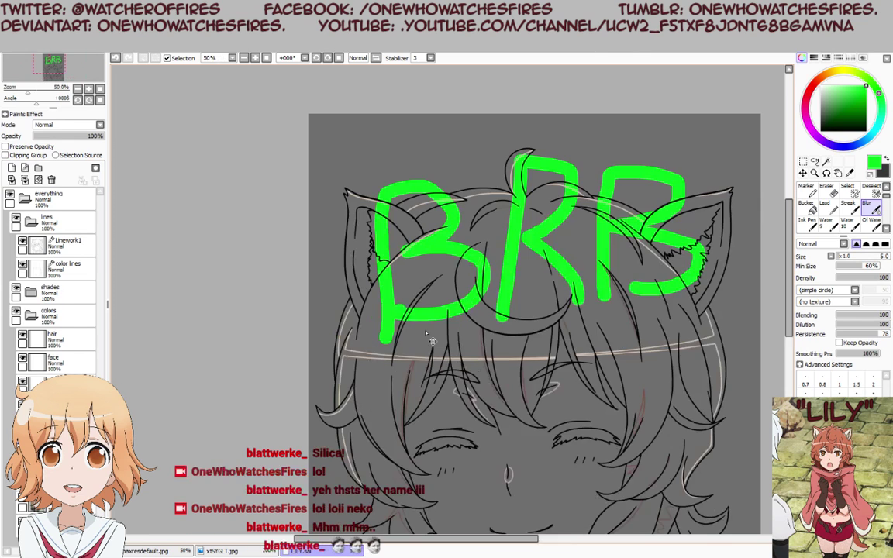
Undo all strokes of the green BRB lettering over the hair.
{"action": "key", "text": "ctrl+z"}
{"action": "key", "text": "ctrl+z"}
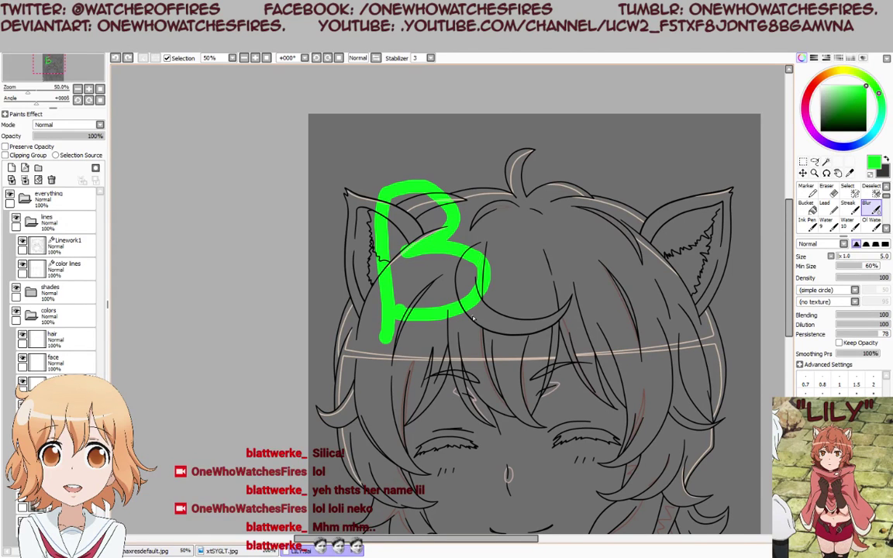
{"action": "scroll", "coordinate": [525, 363], "scroll_direction": "up", "scroll_amount": 2}
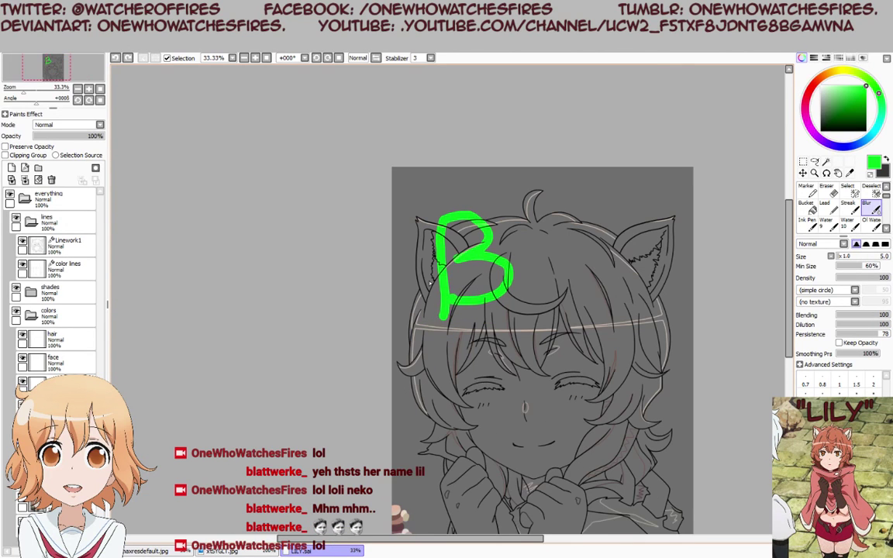
{"action": "key", "text": "ctrl+z"}
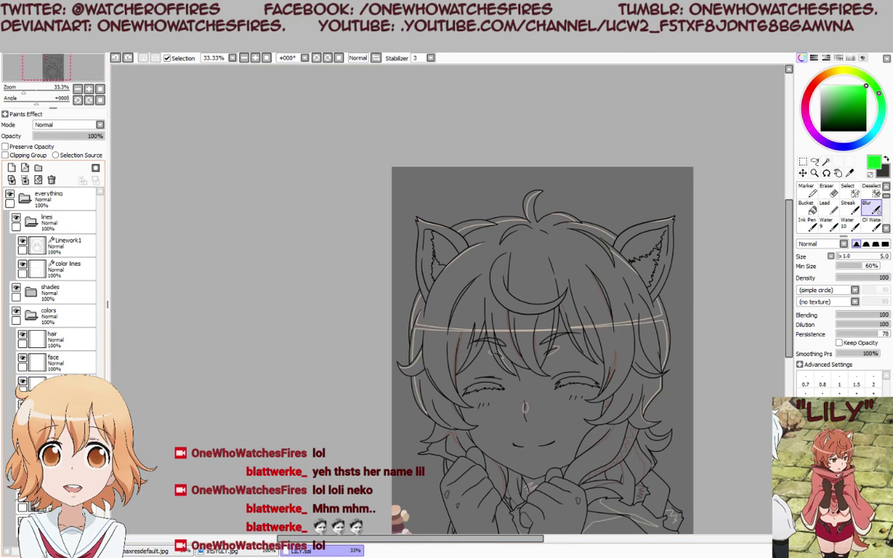
Sample the dark grey swatch at the drawing's lower corner and ready the Ink Pen on the paint layer.
{"action": "left_click", "coordinate": [62, 524]}
{"action": "scroll", "coordinate": [397, 521], "scroll_direction": "up", "scroll_amount": 2}
{"action": "scroll", "coordinate": [396, 487], "scroll_direction": "down", "scroll_amount": 3}
{"action": "scroll", "coordinate": [396, 486], "scroll_direction": "up", "scroll_amount": 1}
{"action": "scroll", "coordinate": [396, 483], "scroll_direction": "up", "scroll_amount": 3}
{"action": "right_click", "coordinate": [405, 489]}
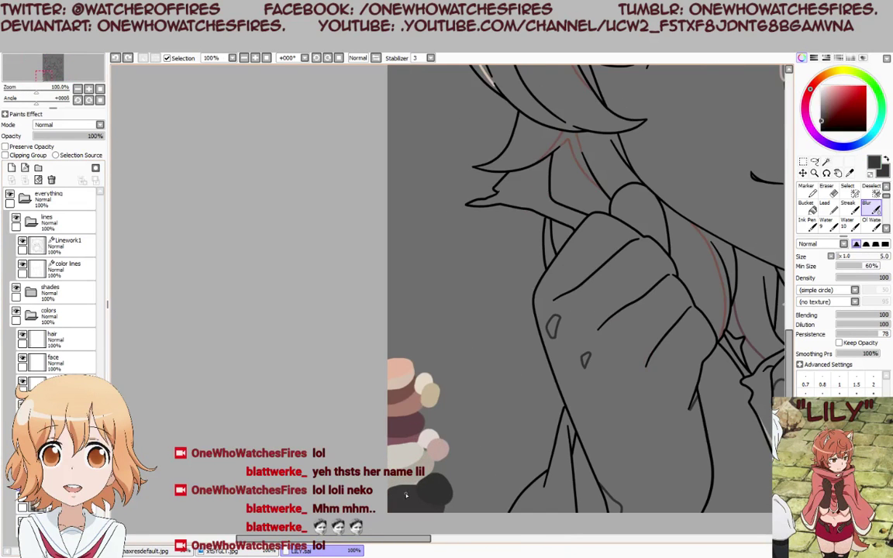
{"action": "key", "text": "n"}
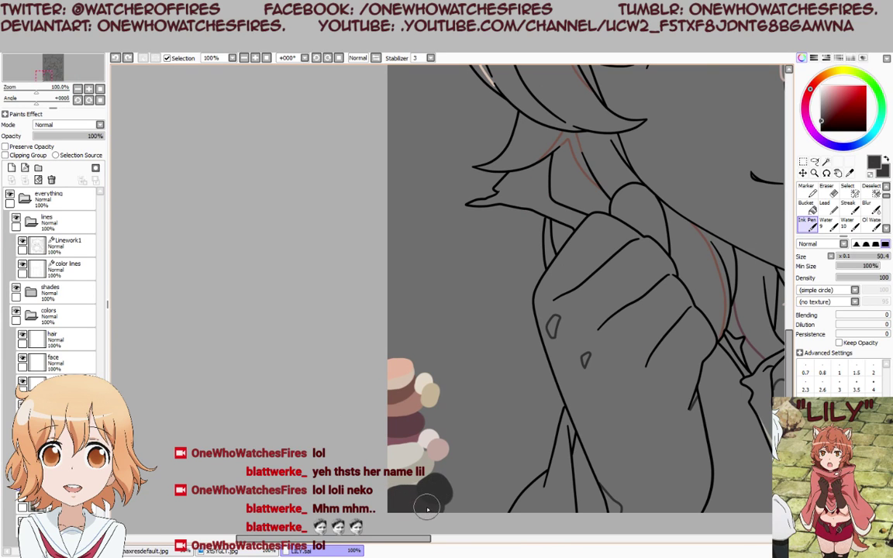
{"action": "left_click", "coordinate": [438, 490]}
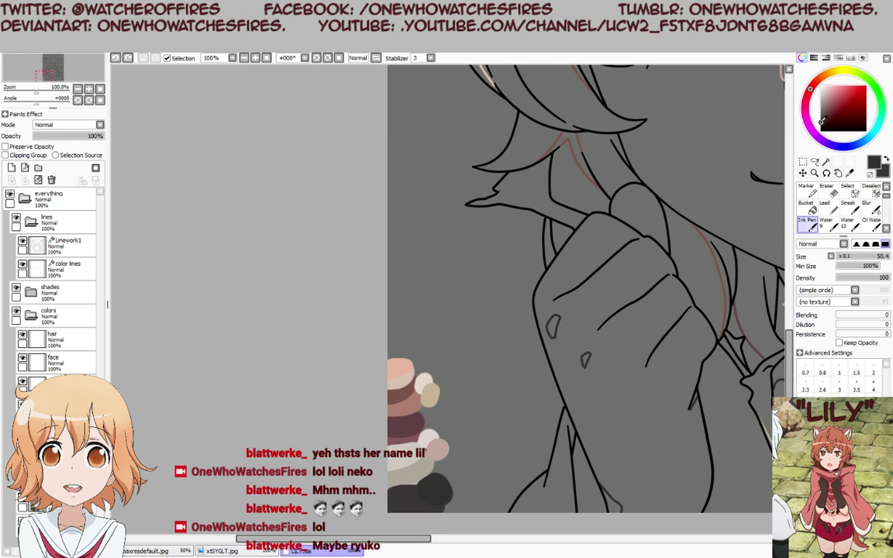
{"action": "left_click", "coordinate": [813, 57]}
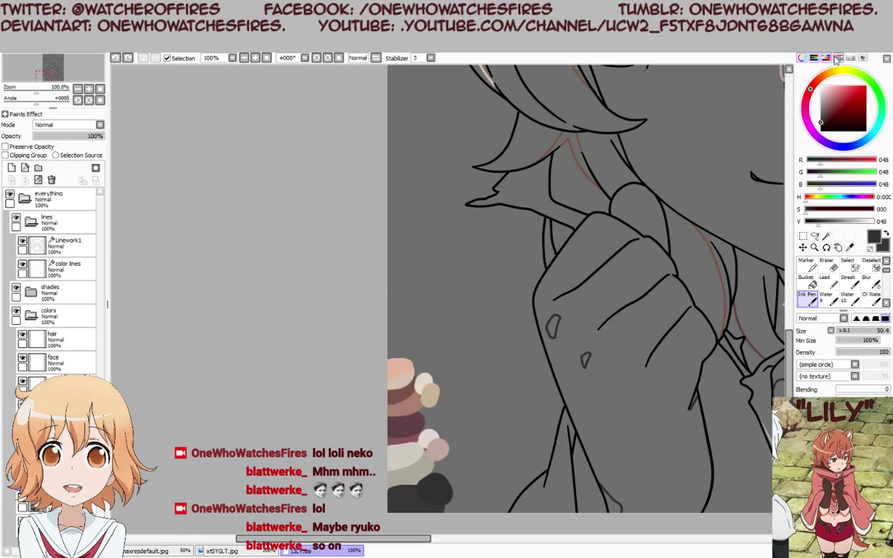
{"action": "left_click", "coordinate": [838, 58]}
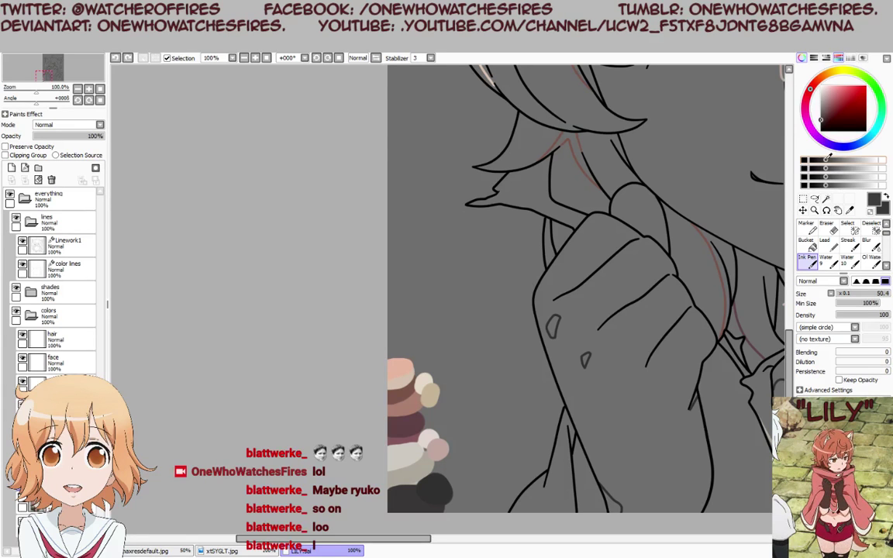
{"action": "left_click_drag", "start_coordinate": [826, 160], "coordinate": [823, 159]}
{"action": "left_click", "coordinate": [66, 245]}
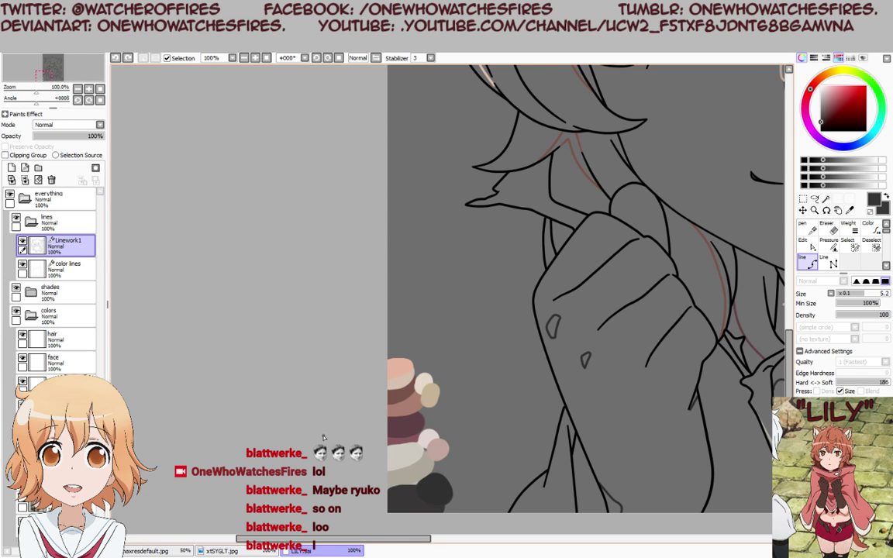
{"action": "key", "text": "alt"}
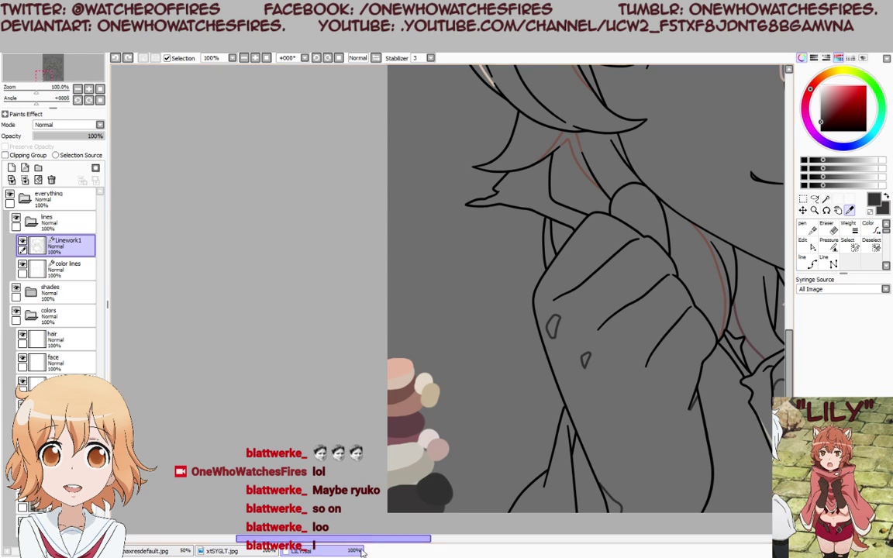
{"action": "left_click", "coordinate": [808, 262]}
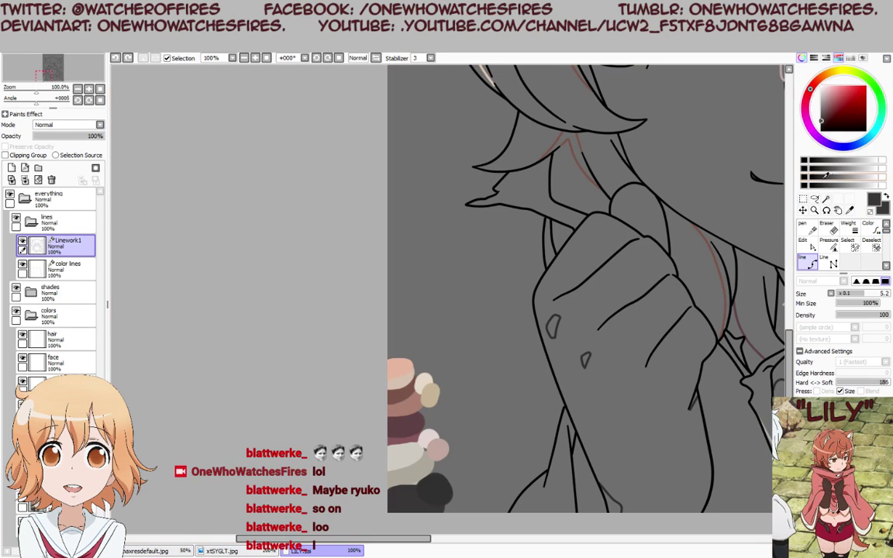
{"action": "left_click", "coordinate": [851, 58]}
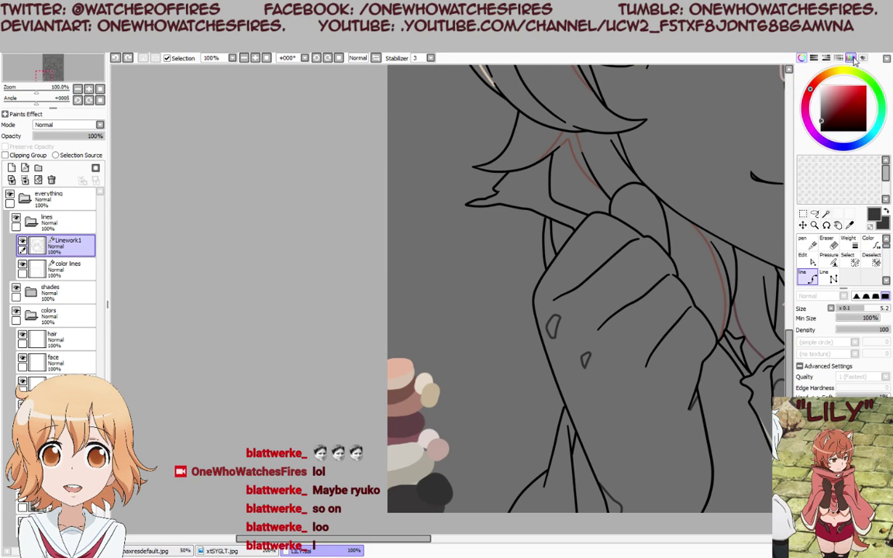
{"action": "left_click", "coordinate": [852, 60]}
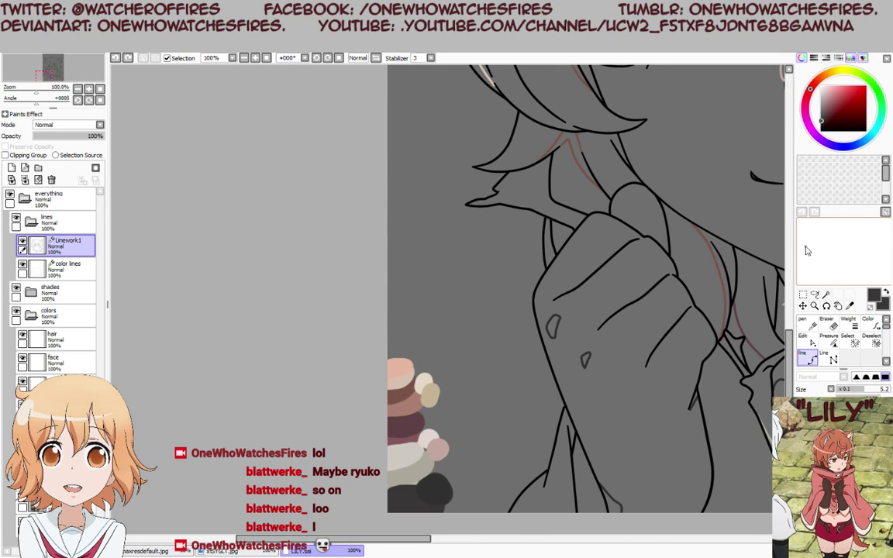
{"action": "left_click", "coordinate": [851, 58]}
{"action": "left_click", "coordinate": [862, 58]}
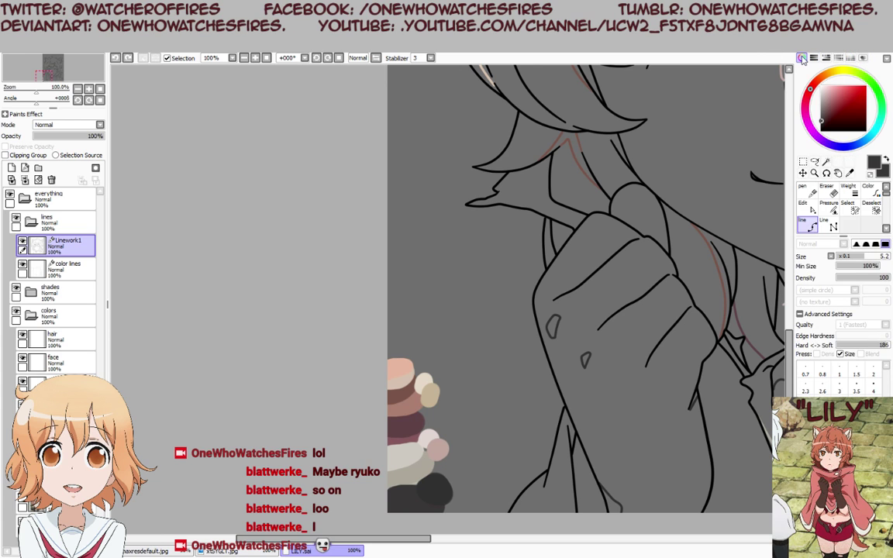
Mix a dark reddish brown and paint it over the round dark grey palette swatch with the Ink Pen.
{"action": "left_click", "coordinate": [802, 59]}
{"action": "left_click", "coordinate": [802, 59]}
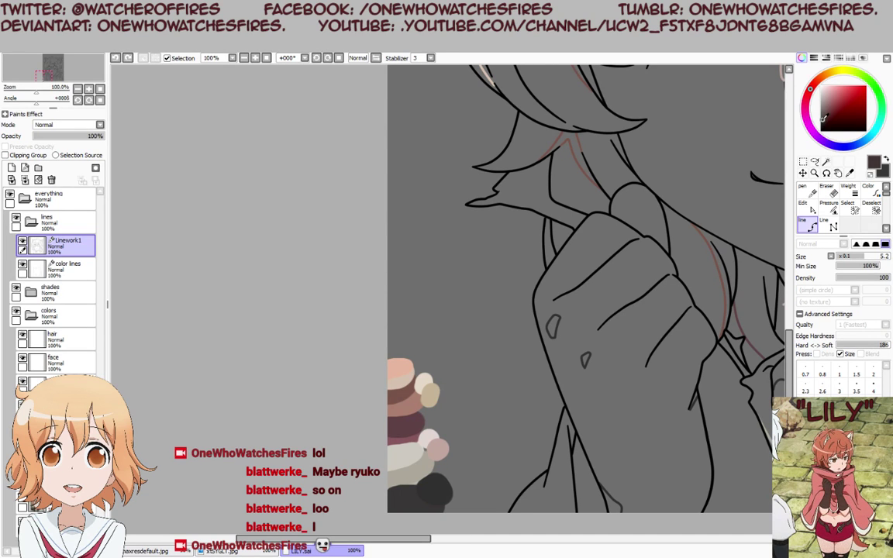
{"action": "scroll", "coordinate": [621, 275], "scroll_direction": "down", "scroll_amount": 2}
{"action": "scroll", "coordinate": [506, 396], "scroll_direction": "up", "scroll_amount": 5}
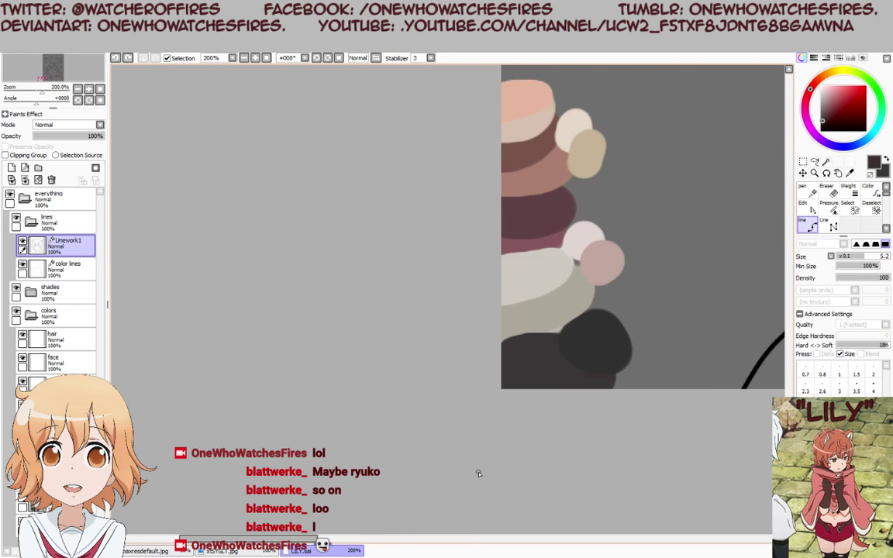
{"action": "left_click_drag", "start_coordinate": [551, 375], "coordinate": [578, 359]}
{"action": "key", "text": "ctrl+z"}
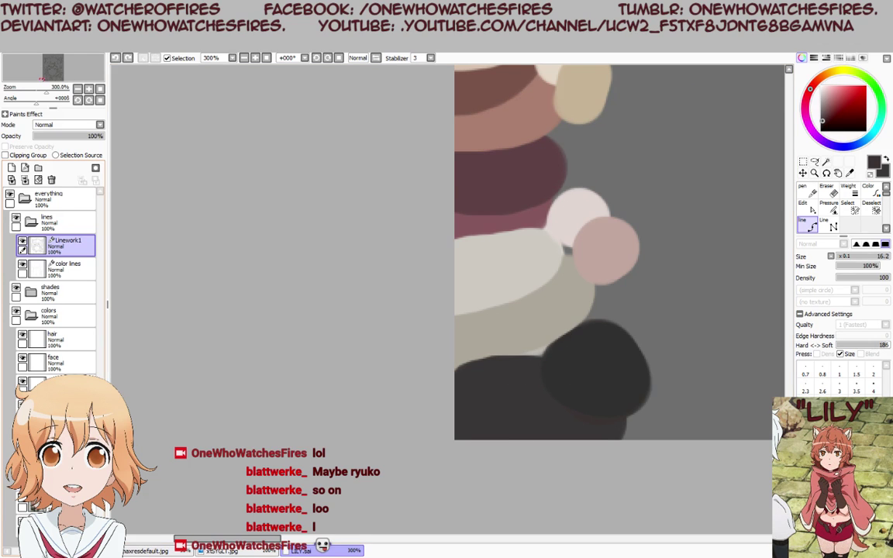
{"action": "left_click", "coordinate": [62, 504]}
{"action": "left_click", "coordinate": [62, 527]}
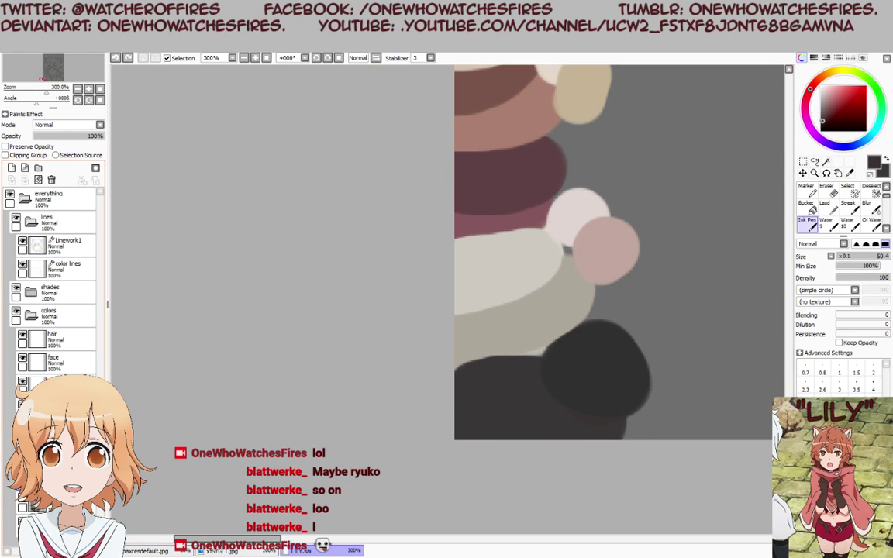
{"action": "mouse_move", "coordinate": [586, 379]}
{"action": "left_mouse_down"}
{"action": "mouse_move", "coordinate": [592, 360]}
{"action": "mouse_move", "coordinate": [615, 369]}
{"action": "left_mouse_up"}
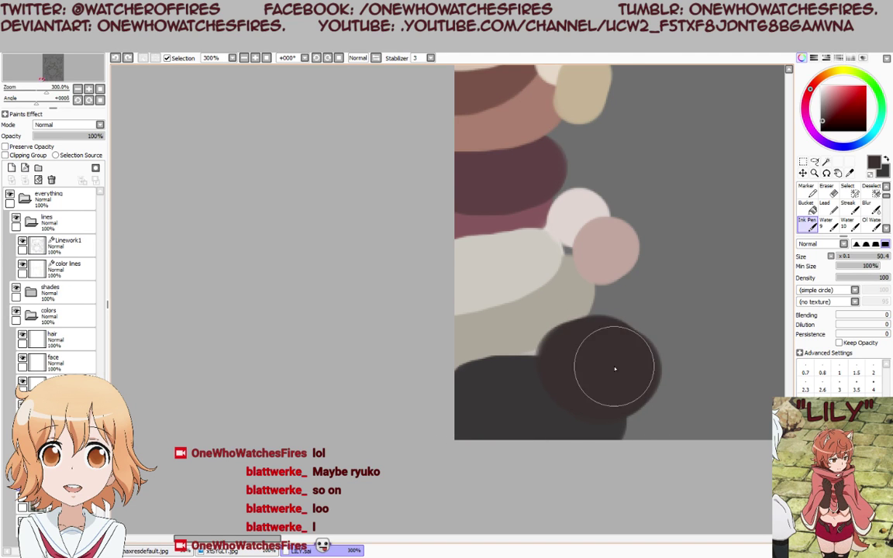
{"action": "scroll", "coordinate": [585, 292], "scroll_direction": "down", "scroll_amount": 2}
{"action": "scroll", "coordinate": [590, 281], "scroll_direction": "up", "scroll_amount": 3}
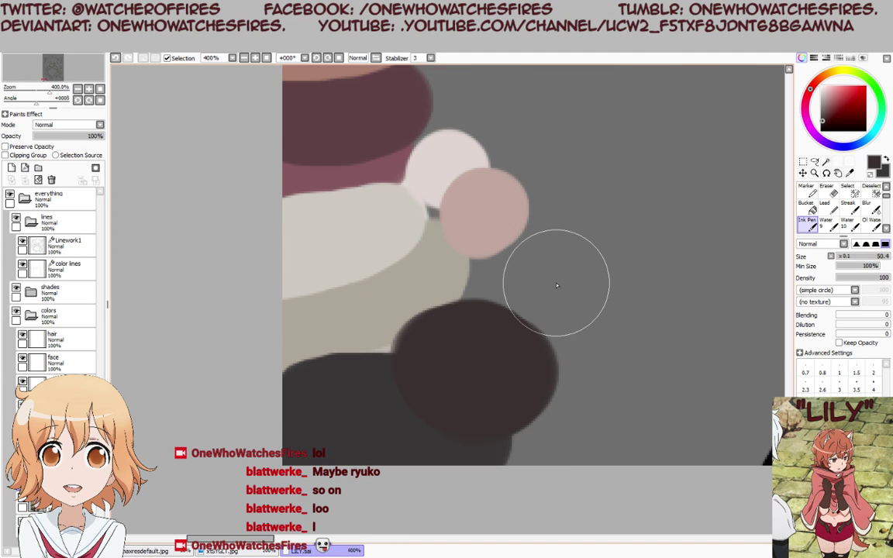
Repaint the large dark grey base swatch and the round swatch overlapping it in closely related dark reddish browns.
{"action": "left_click_drag", "start_coordinate": [377, 292], "coordinate": [314, 283]}
{"action": "scroll", "coordinate": [297, 364], "scroll_direction": "up", "scroll_amount": 1}
{"action": "right_click", "coordinate": [287, 414]}
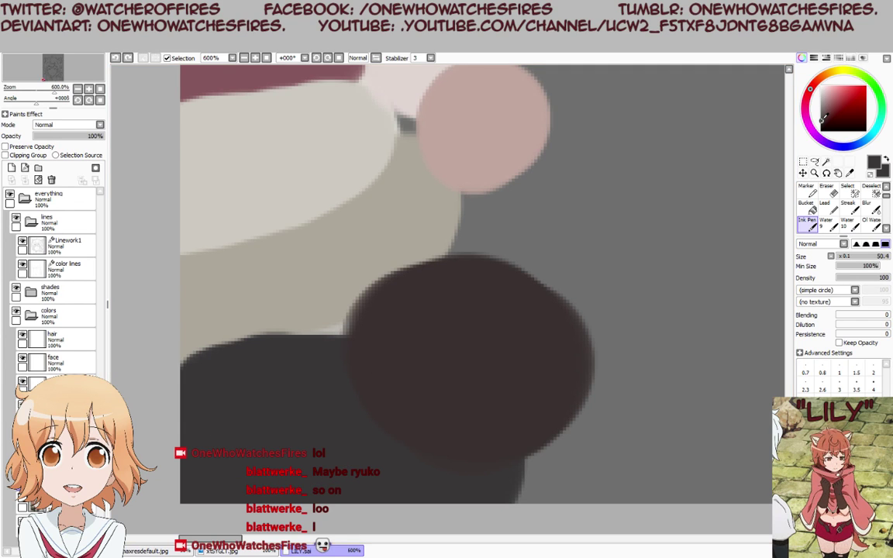
{"action": "mouse_move", "coordinate": [331, 403]}
{"action": "left_mouse_down"}
{"action": "mouse_move", "coordinate": [241, 451]}
{"action": "mouse_move", "coordinate": [437, 358]}
{"action": "mouse_move", "coordinate": [404, 380]}
{"action": "mouse_move", "coordinate": [453, 390]}
{"action": "left_mouse_up"}
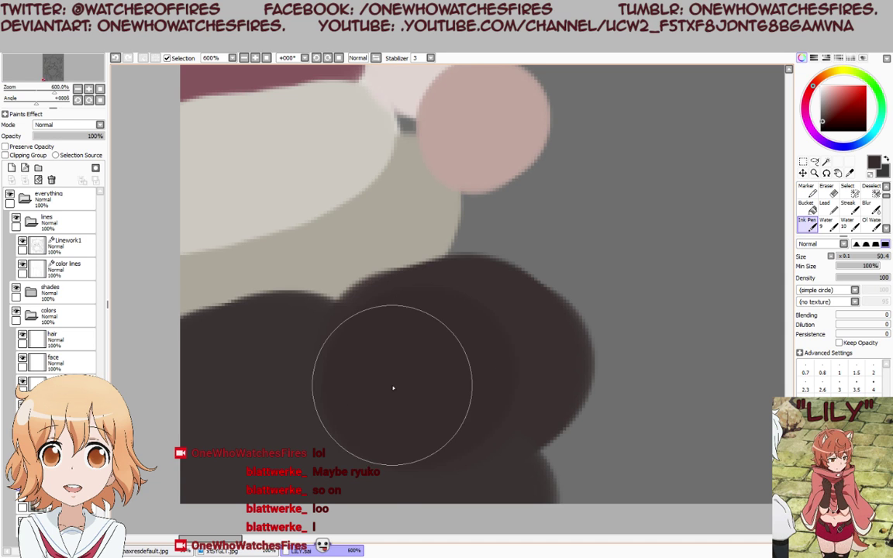
{"action": "left_click_drag", "start_coordinate": [393, 388], "coordinate": [431, 388]}
{"action": "key", "text": "ctrl+z"}
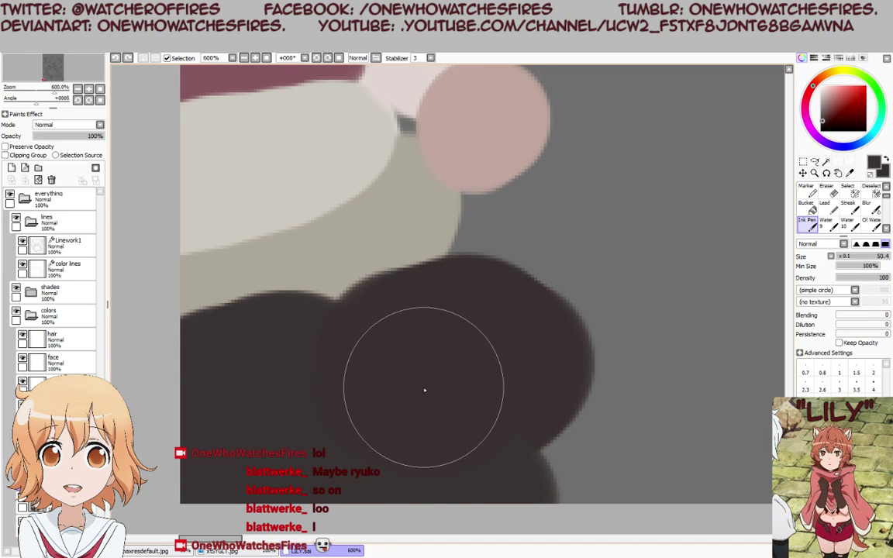
{"action": "left_click_drag", "start_coordinate": [417, 392], "coordinate": [482, 339]}
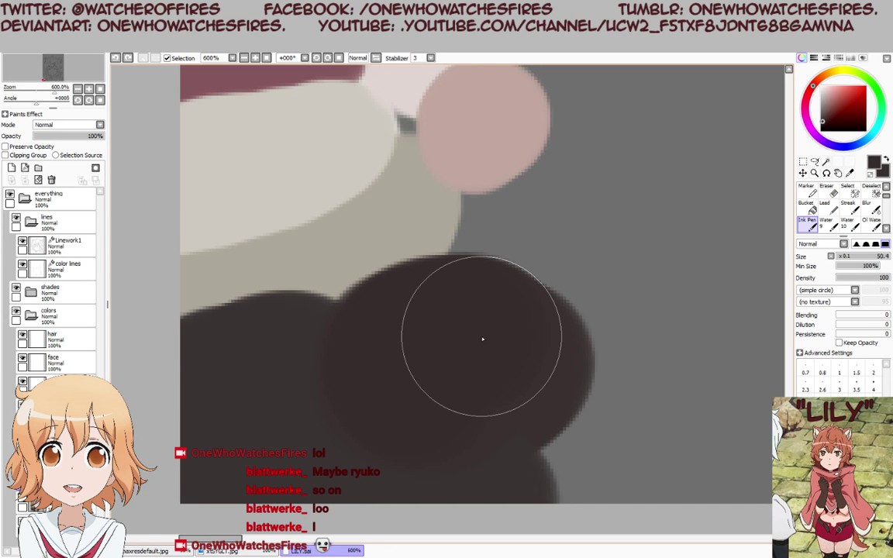
{"action": "key", "text": "ctrl+z"}
{"action": "key", "text": "ctrl+z"}
{"action": "key", "text": "ctrl+z"}
{"action": "key", "text": "ctrl+y"}
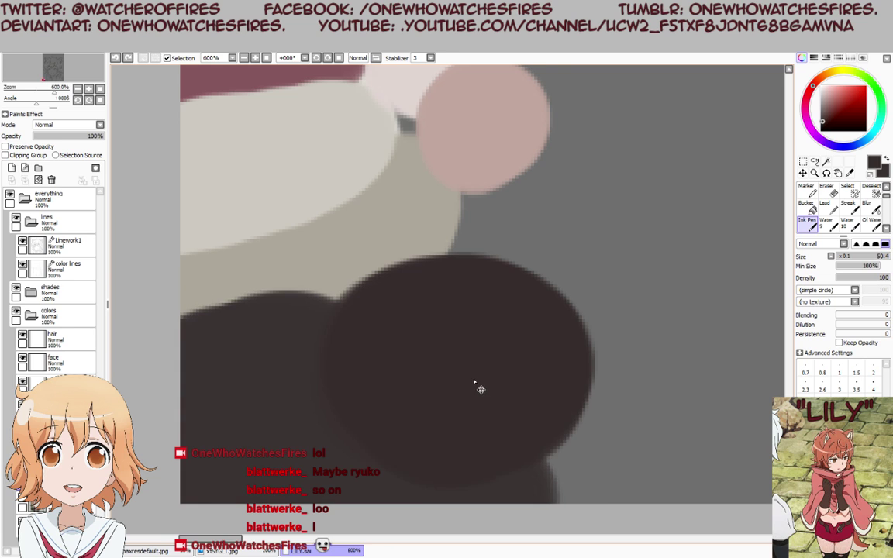
{"action": "key", "text": "ctrl+y"}
Recolour the small grey marks on the glove nearest the palette dark reddish brown with the Color tool on the color lines layer.
{"action": "scroll", "coordinate": [366, 296], "scroll_direction": "down", "scroll_amount": 1}
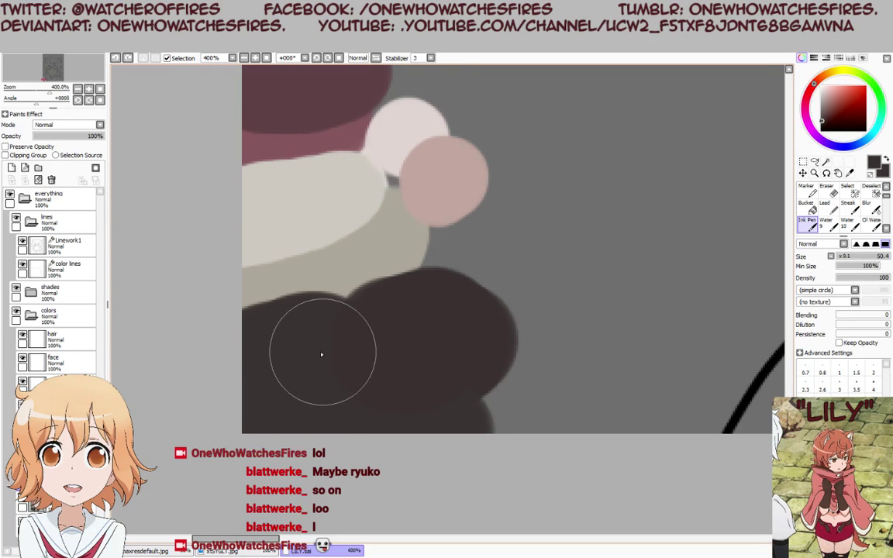
{"action": "left_click", "coordinate": [54, 247]}
{"action": "left_click", "coordinate": [62, 273]}
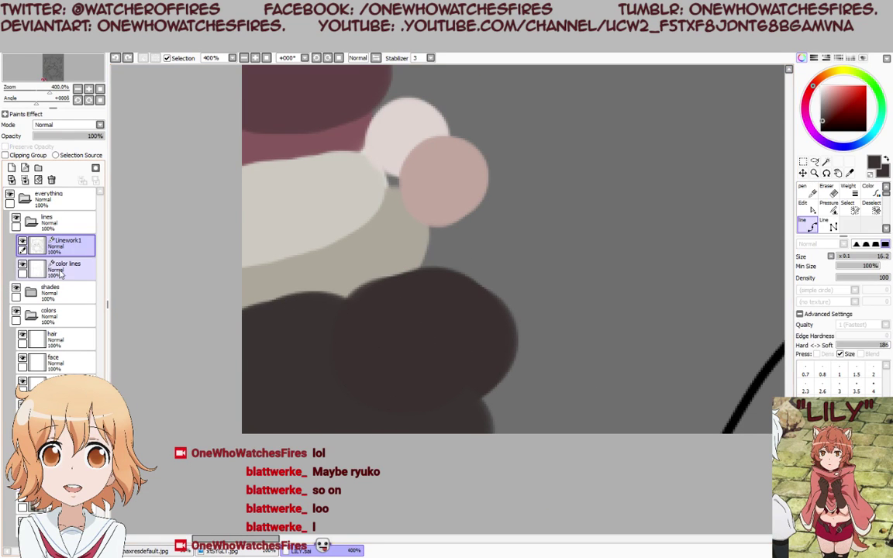
{"action": "key", "text": "Tab"}
{"action": "scroll", "coordinate": [436, 278], "scroll_direction": "down", "scroll_amount": 3}
{"action": "key", "text": "Tab"}
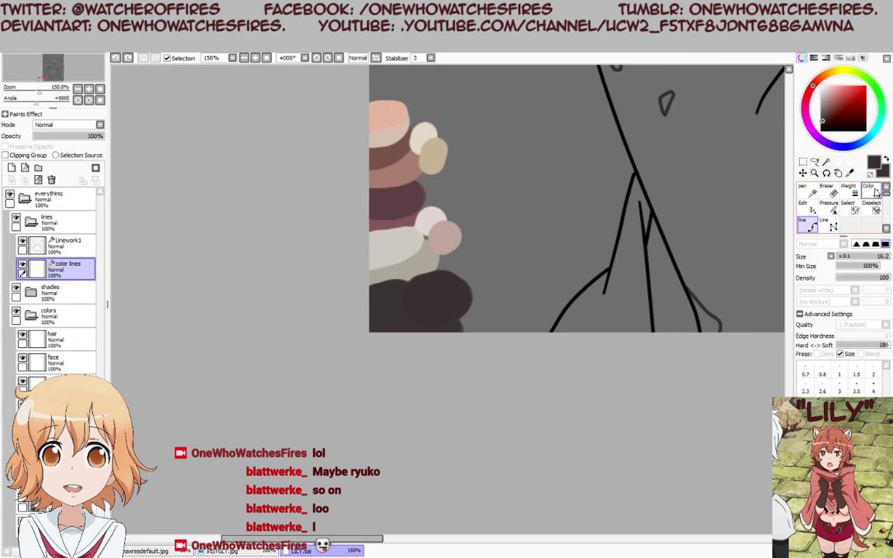
{"action": "key", "text": "Tab"}
{"action": "scroll", "coordinate": [551, 338], "scroll_direction": "down", "scroll_amount": 3}
{"action": "scroll", "coordinate": [599, 245], "scroll_direction": "up", "scroll_amount": 3}
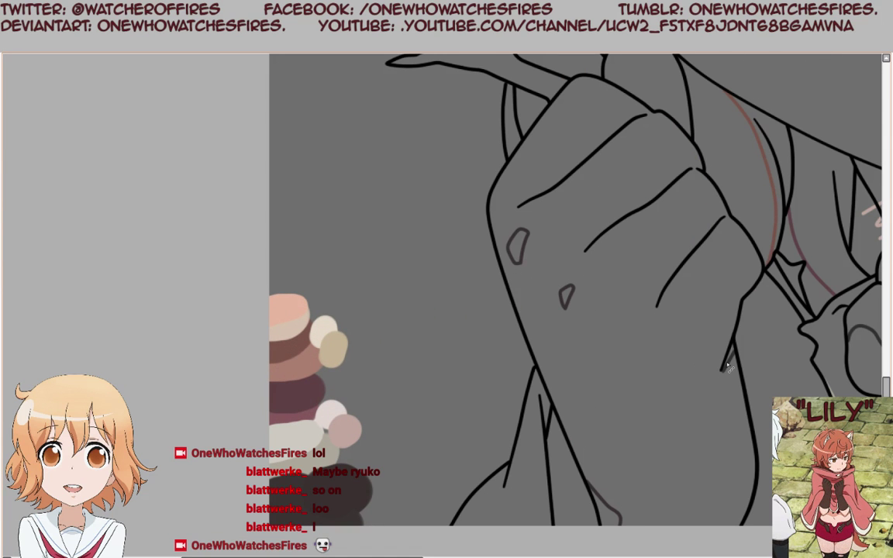
Recolour the grey mark and thumb line on the other glove, plus the line at the first wrist, dark reddish brown.
{"action": "scroll", "coordinate": [727, 368], "scroll_direction": "down", "scroll_amount": 3}
{"action": "scroll", "coordinate": [341, 388], "scroll_direction": "up", "scroll_amount": 3}
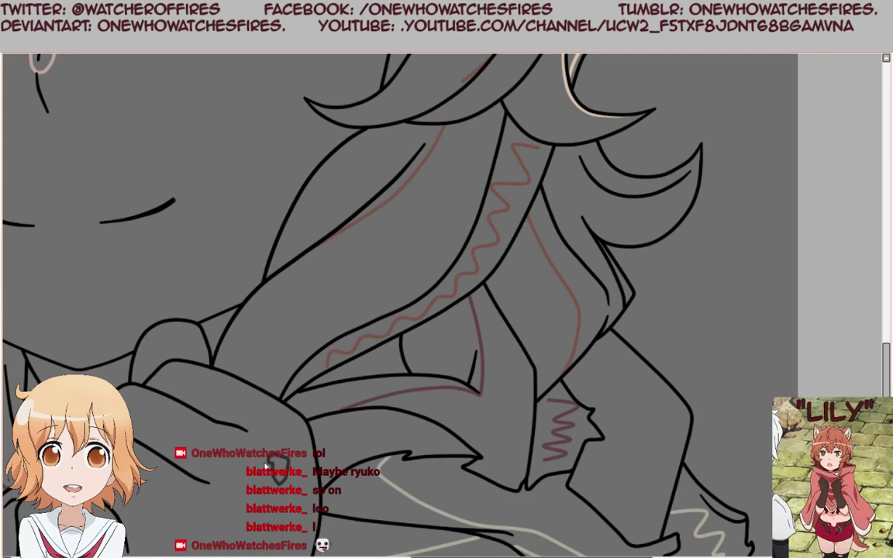
{"action": "scroll", "coordinate": [266, 465], "scroll_direction": "down", "scroll_amount": 3}
{"action": "scroll", "coordinate": [264, 410], "scroll_direction": "up", "scroll_amount": 3}
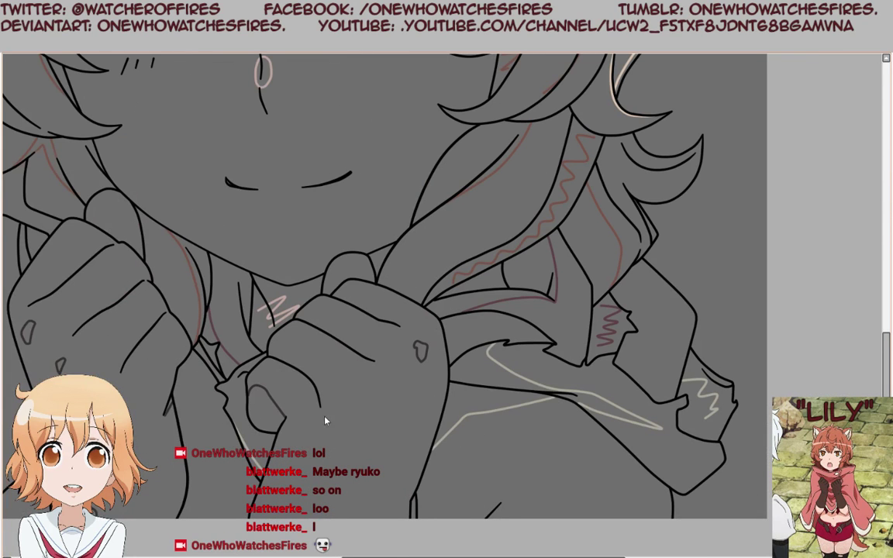
{"action": "key", "text": "Tab"}
{"action": "key", "text": "Tab"}
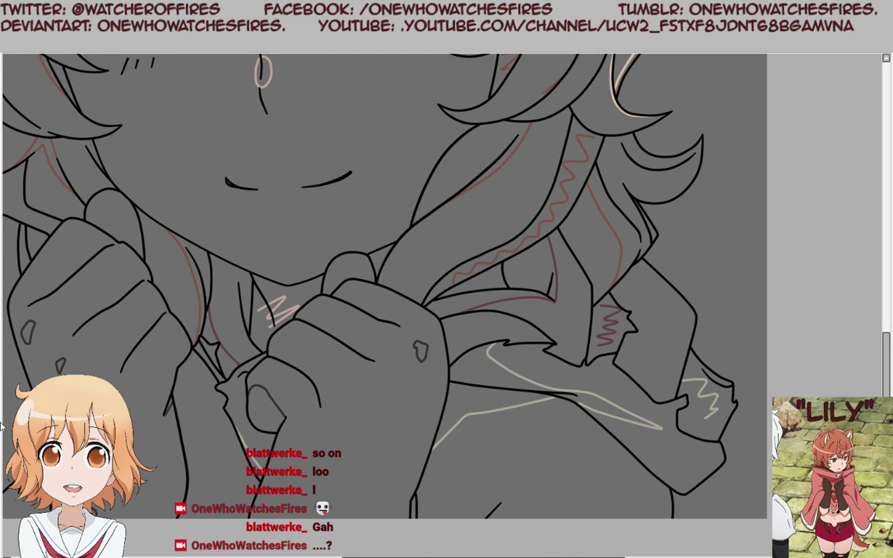
{"action": "scroll", "coordinate": [448, 350], "scroll_direction": "down", "scroll_amount": 3}
{"action": "scroll", "coordinate": [391, 415], "scroll_direction": "up", "scroll_amount": 3}
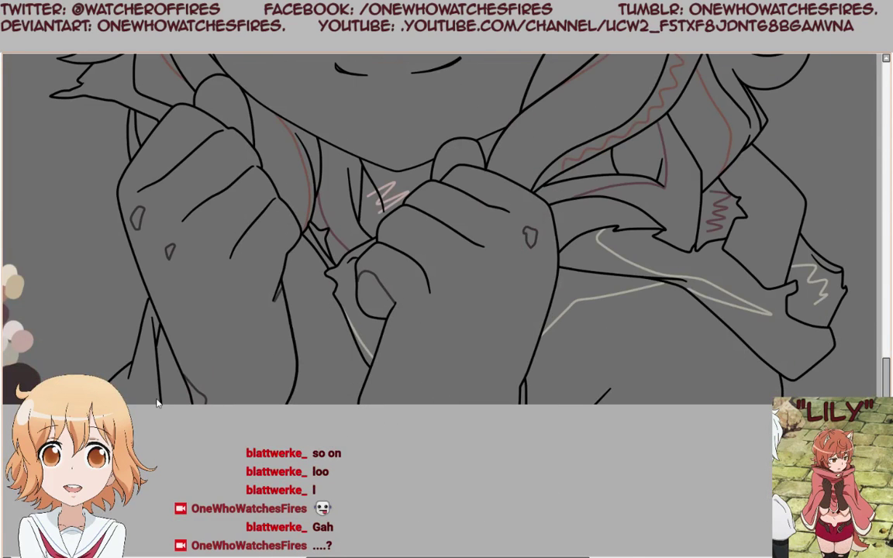
Paint a dark reddish-brown Ink Pen patch over the lower wrist of the glove nearest the palette, on a paint layer.
{"action": "key", "text": "Tab"}
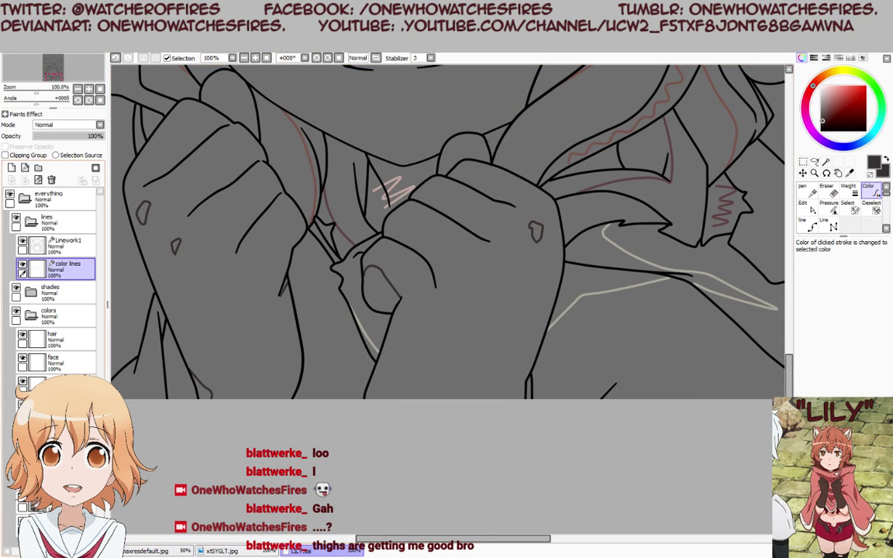
{"action": "key", "text": "Tab"}
{"action": "scroll", "coordinate": [152, 411], "scroll_direction": "down", "scroll_amount": 1}
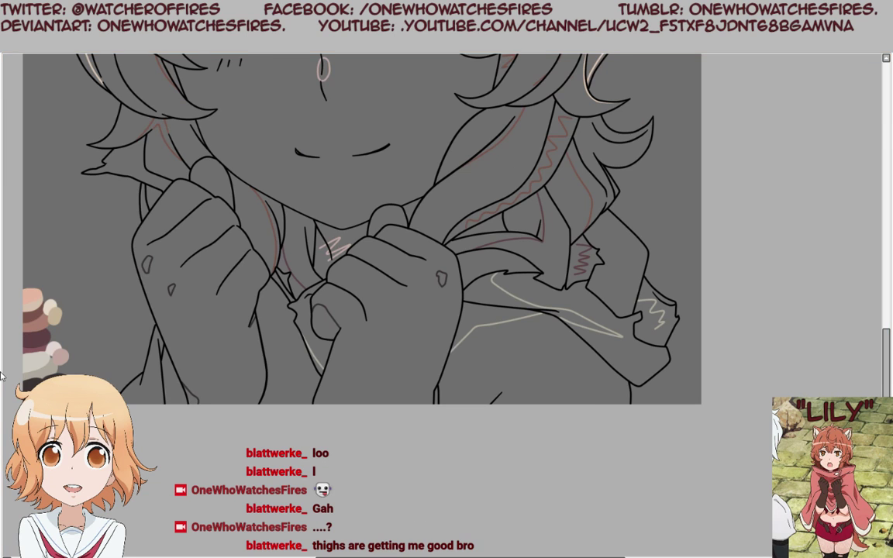
{"action": "scroll", "coordinate": [8, 380], "scroll_direction": "up", "scroll_amount": 2}
{"action": "scroll", "coordinate": [78, 372], "scroll_direction": "up", "scroll_amount": 6}
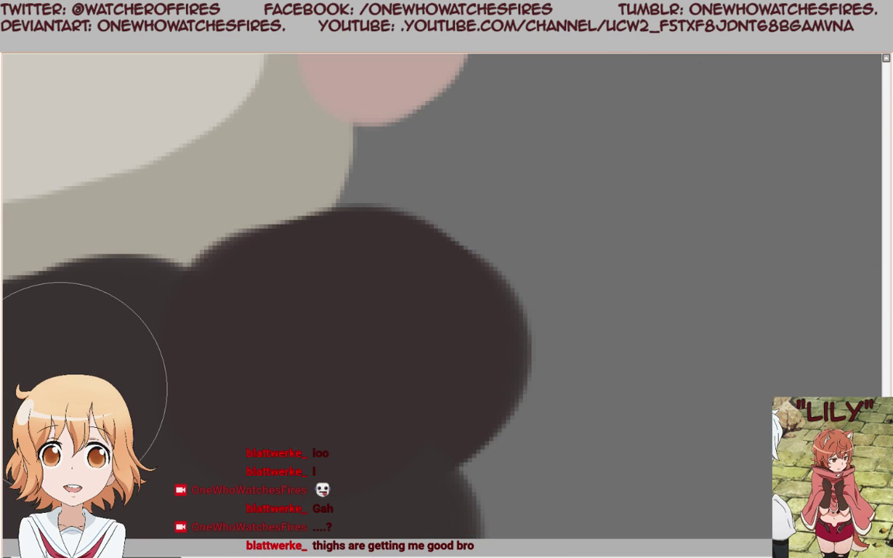
{"action": "scroll", "coordinate": [77, 375], "scroll_direction": "down", "scroll_amount": 7}
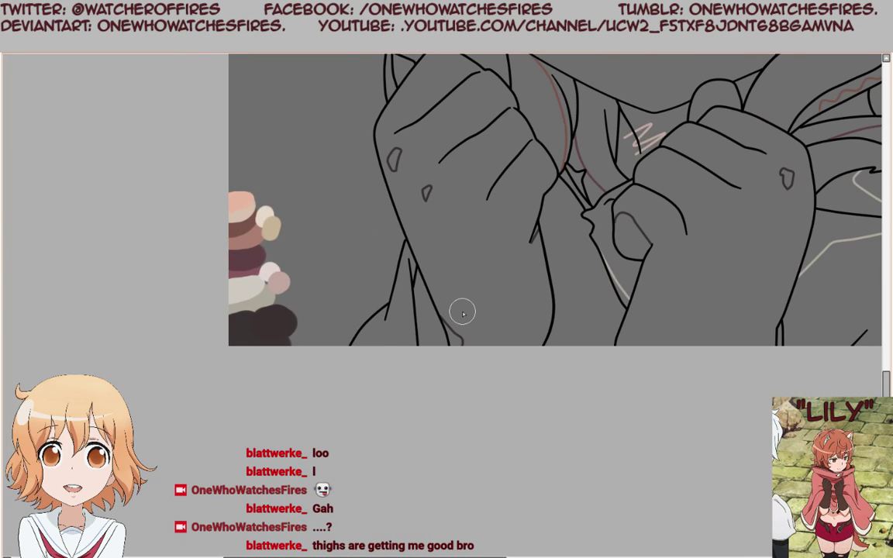
{"action": "scroll", "coordinate": [462, 311], "scroll_direction": "up", "scroll_amount": 5}
{"action": "mouse_move", "coordinate": [336, 407]}
{"action": "left_mouse_down"}
{"action": "mouse_move", "coordinate": [343, 358]}
{"action": "mouse_move", "coordinate": [295, 466]}
{"action": "mouse_move", "coordinate": [349, 392]}
{"action": "left_mouse_up"}
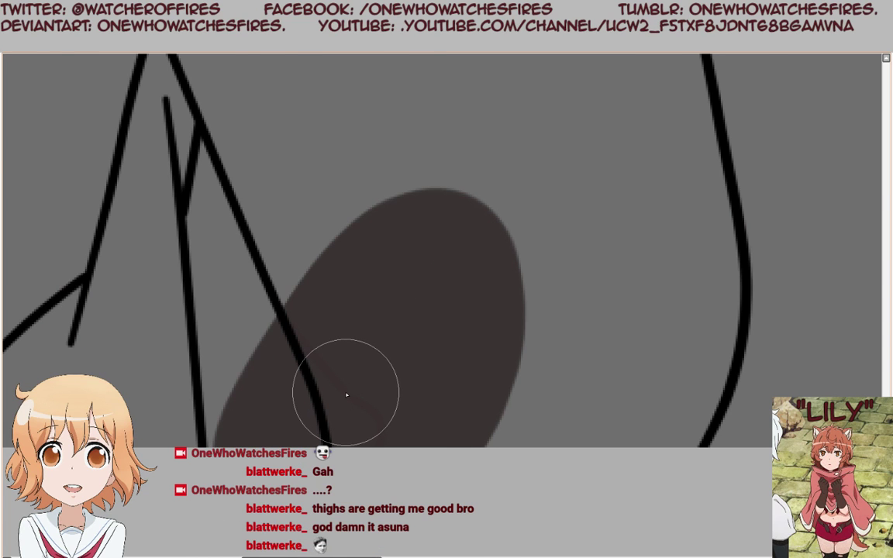
Extend the wrist patch on the glove nearest the palette with Ink Pen strokes in slightly different dark reddish browns.
{"action": "key", "text": "Tab"}
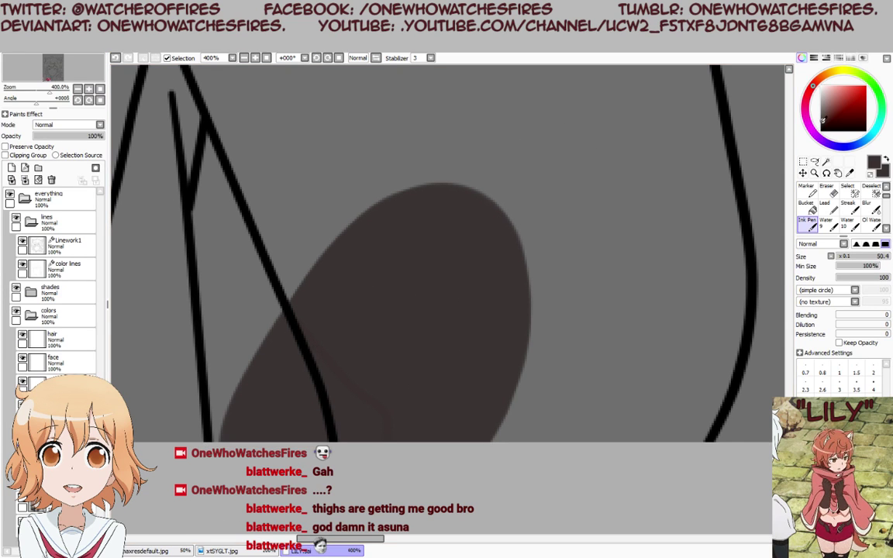
{"action": "left_click_drag", "start_coordinate": [329, 232], "coordinate": [324, 336]}
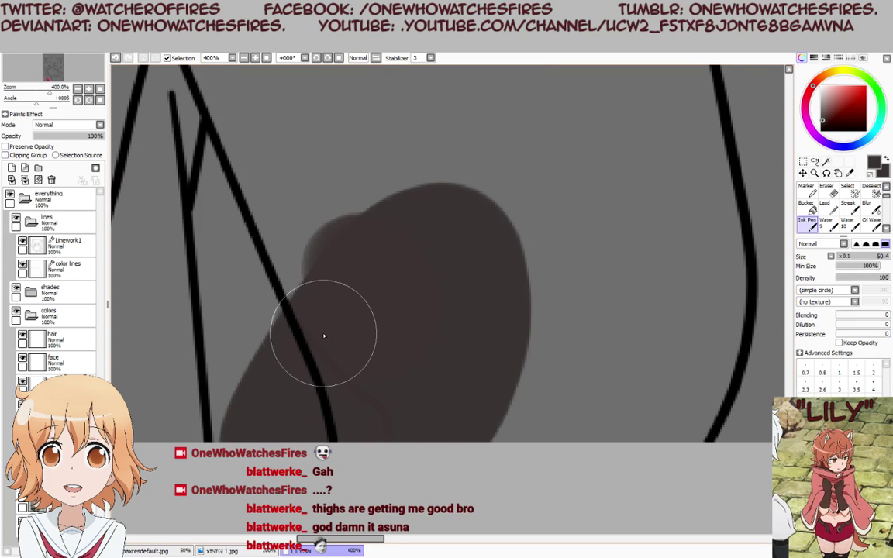
{"action": "mouse_move", "coordinate": [478, 222]}
{"action": "left_mouse_down"}
{"action": "mouse_move", "coordinate": [527, 246]}
{"action": "mouse_move", "coordinate": [485, 324]}
{"action": "left_mouse_up"}
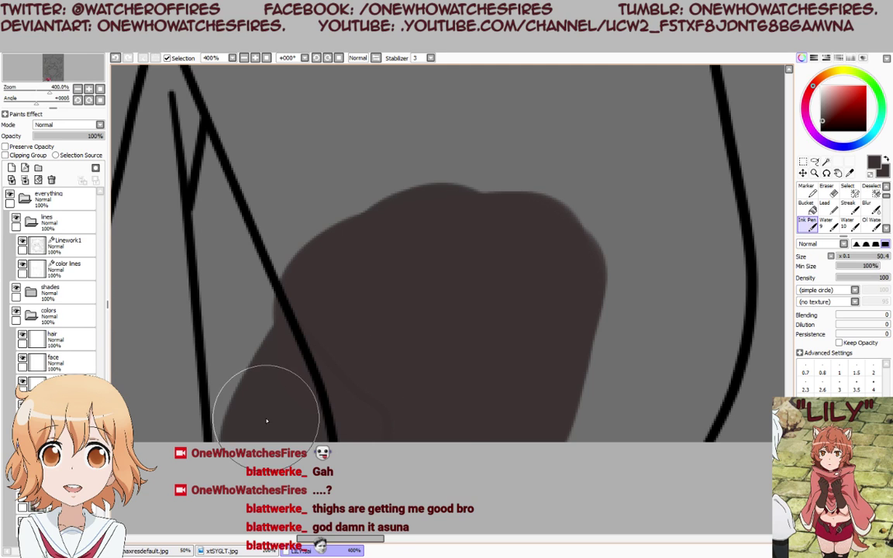
{"action": "mouse_move", "coordinate": [264, 421]}
{"action": "left_mouse_down"}
{"action": "mouse_move", "coordinate": [336, 366]}
{"action": "mouse_move", "coordinate": [282, 394]}
{"action": "mouse_move", "coordinate": [293, 451]}
{"action": "left_mouse_up"}
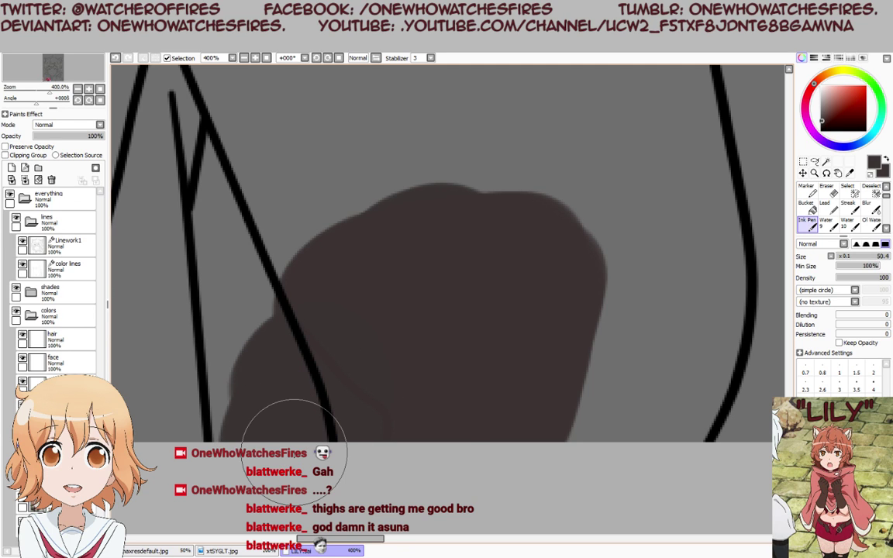
{"action": "left_click_drag", "start_coordinate": [279, 409], "coordinate": [296, 433]}
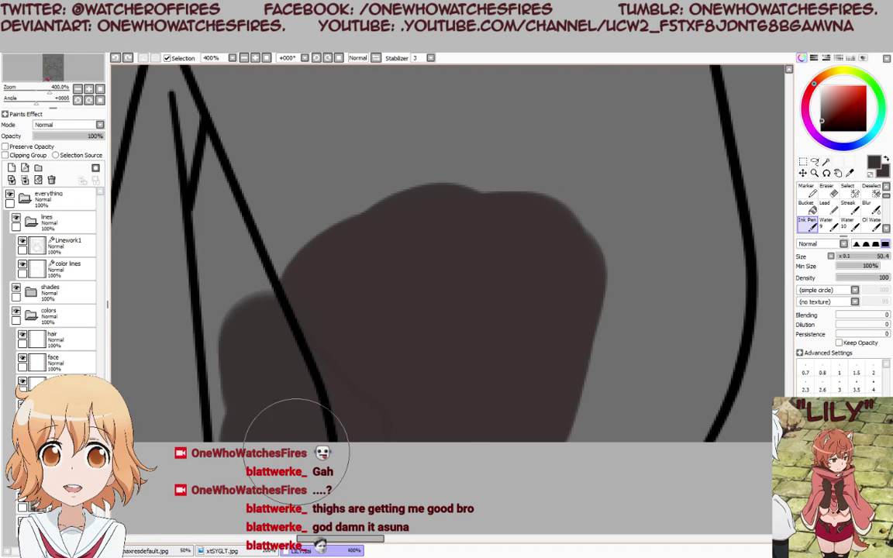
{"action": "left_click_drag", "start_coordinate": [240, 224], "coordinate": [269, 295]}
Recolour the curved line inside the wrist patch a darker, near-black brown with the Color tool on the color lines layer.
{"action": "left_click", "coordinate": [66, 268]}
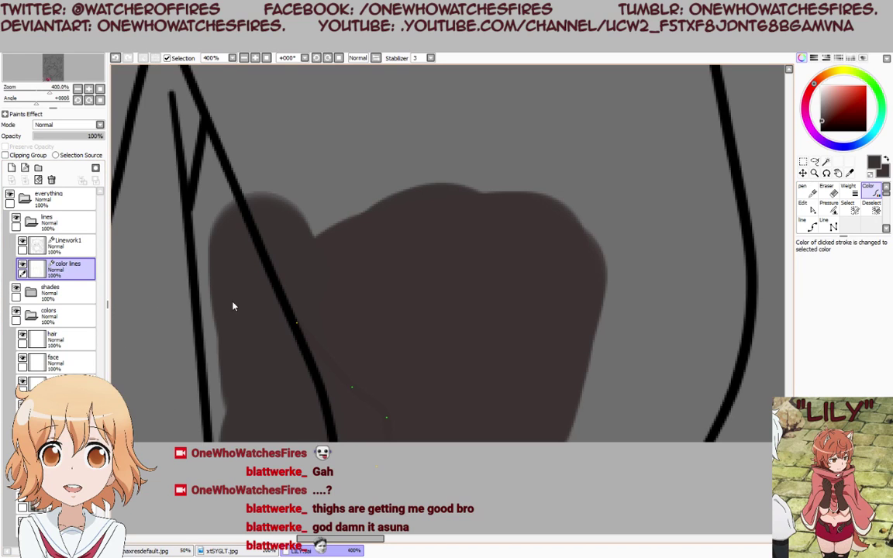
{"action": "left_click", "coordinate": [341, 374]}
{"action": "key", "text": "n"}
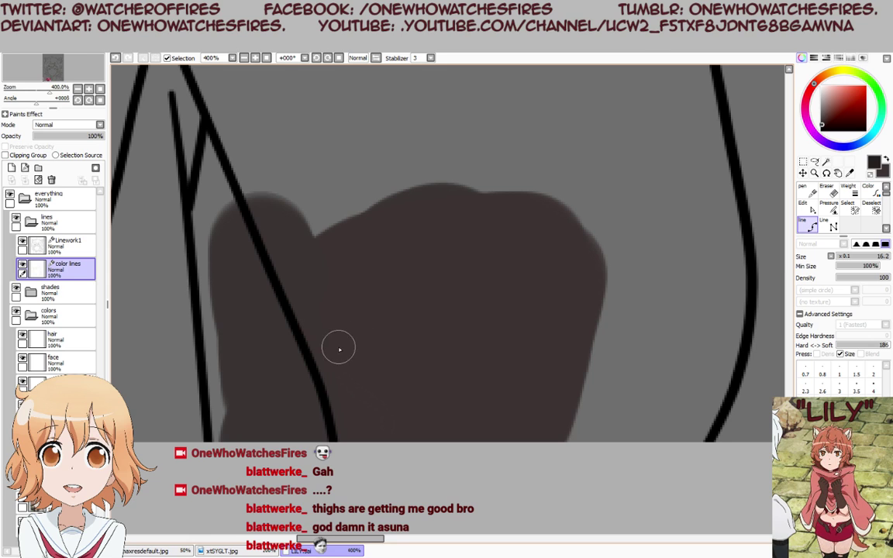
{"action": "left_click", "coordinate": [877, 200]}
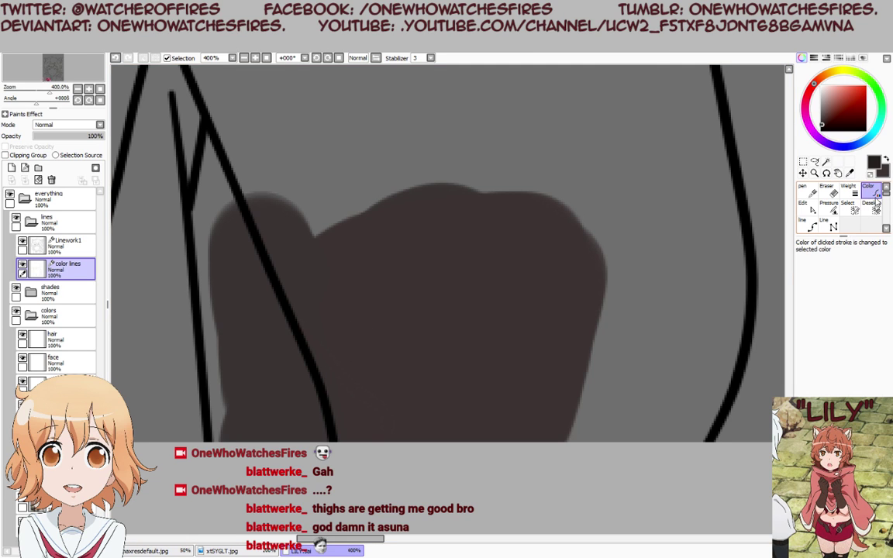
{"action": "left_click", "coordinate": [334, 369]}
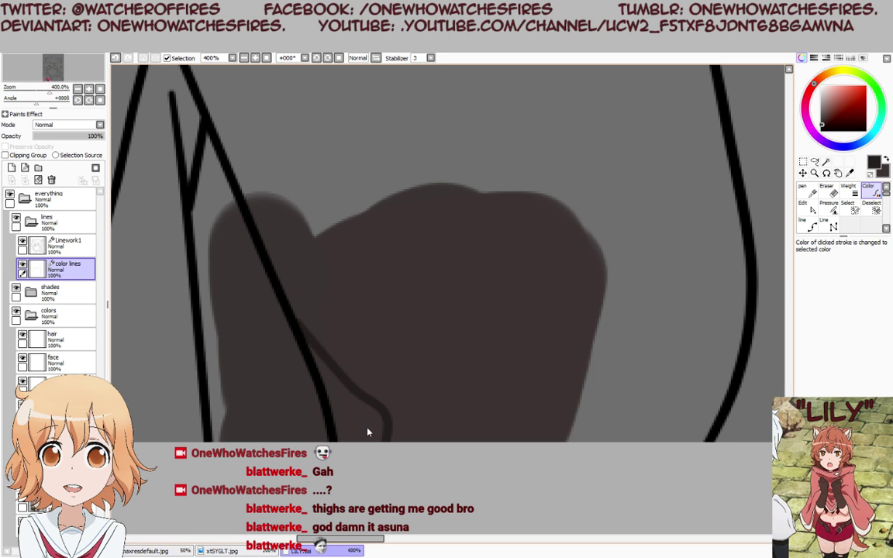
Repaint the round swatch at the palette's lower end near-black brown and the base swatch beneath it dark reddish brown on a paint layer.
{"action": "scroll", "coordinate": [535, 348], "scroll_direction": "down", "scroll_amount": 5}
{"action": "key", "text": "n"}
{"action": "left_click", "coordinate": [66, 457]}
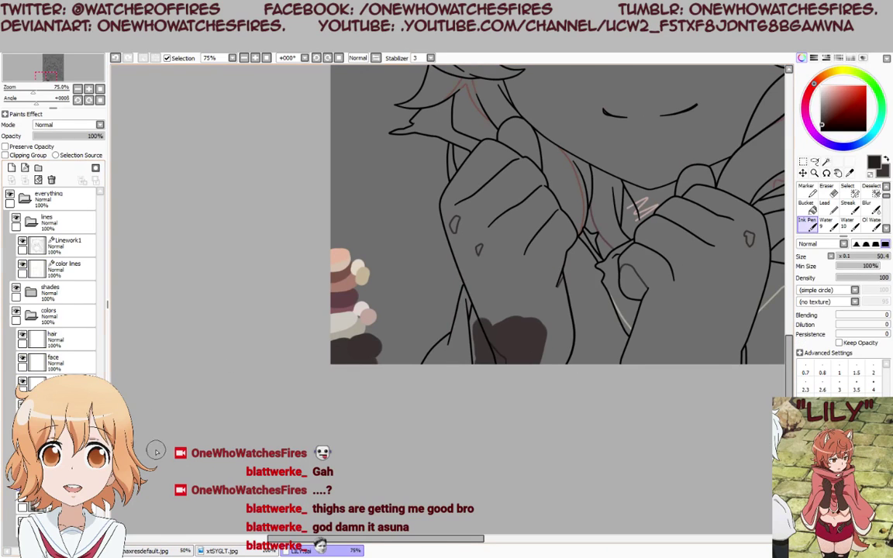
{"action": "scroll", "coordinate": [339, 366], "scroll_direction": "up", "scroll_amount": 3}
{"action": "key", "text": "Tab"}
{"action": "mouse_move", "coordinate": [386, 323]}
{"action": "left_mouse_down"}
{"action": "mouse_move", "coordinate": [436, 326]}
{"action": "mouse_move", "coordinate": [375, 327]}
{"action": "mouse_move", "coordinate": [414, 329]}
{"action": "mouse_move", "coordinate": [388, 342]}
{"action": "left_mouse_up"}
{"action": "scroll", "coordinate": [364, 357], "scroll_direction": "up", "scroll_amount": 3}
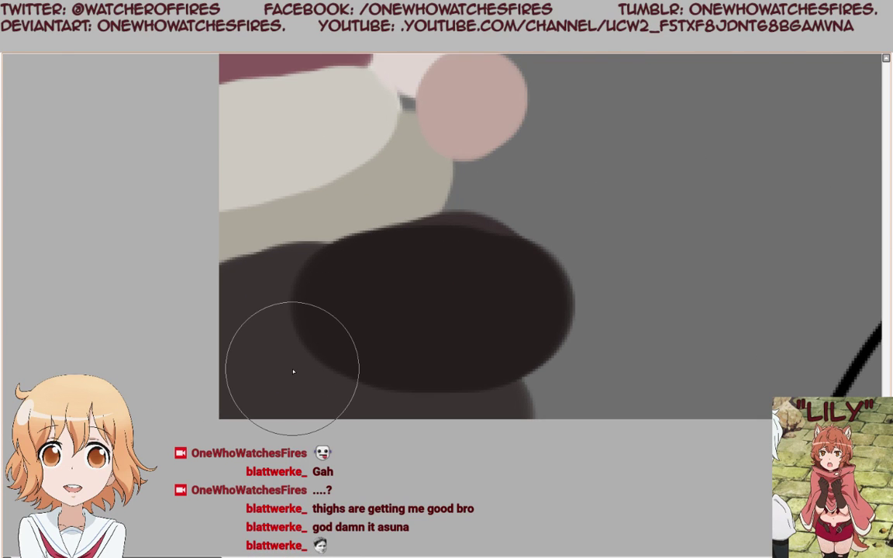
{"action": "scroll", "coordinate": [346, 305], "scroll_direction": "down", "scroll_amount": 3}
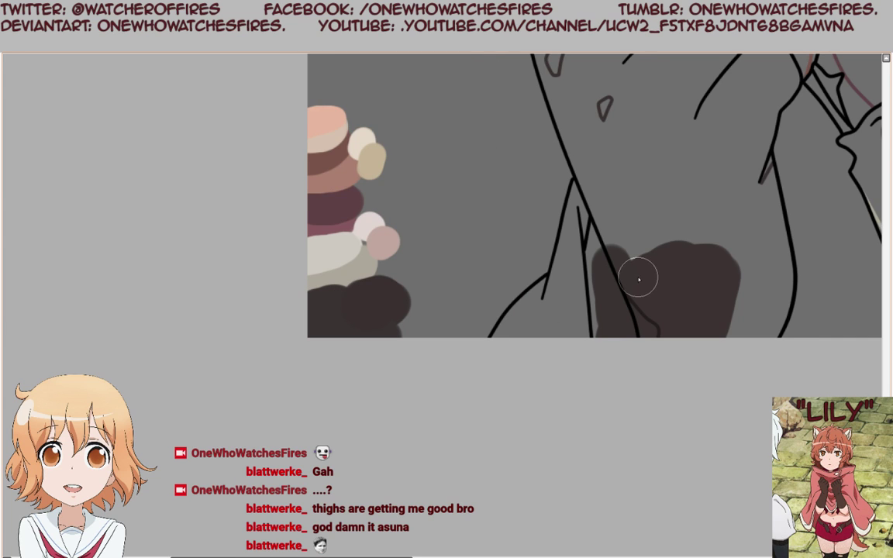
{"action": "scroll", "coordinate": [362, 307], "scroll_direction": "up", "scroll_amount": 2}
{"action": "mouse_move", "coordinate": [364, 307]}
{"action": "left_mouse_down"}
{"action": "mouse_move", "coordinate": [362, 296]}
{"action": "mouse_move", "coordinate": [393, 310]}
{"action": "left_mouse_up"}
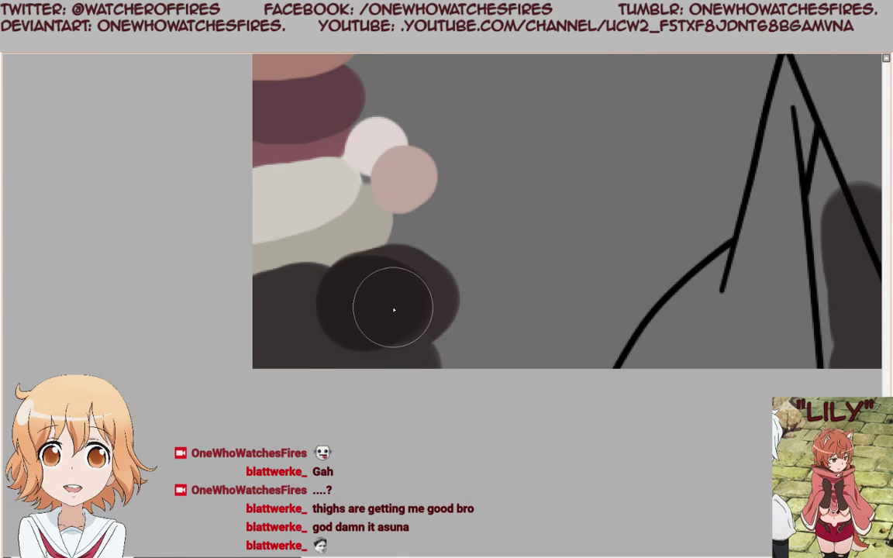
{"action": "mouse_move", "coordinate": [286, 358]}
{"action": "left_mouse_down"}
{"action": "mouse_move", "coordinate": [283, 333]}
{"action": "mouse_move", "coordinate": [314, 314]}
{"action": "mouse_move", "coordinate": [318, 333]}
{"action": "mouse_move", "coordinate": [311, 308]}
{"action": "mouse_move", "coordinate": [330, 335]}
{"action": "mouse_move", "coordinate": [404, 367]}
{"action": "mouse_move", "coordinate": [375, 338]}
{"action": "mouse_move", "coordinate": [369, 318]}
{"action": "mouse_move", "coordinate": [402, 293]}
{"action": "mouse_move", "coordinate": [362, 292]}
{"action": "mouse_move", "coordinate": [401, 304]}
{"action": "mouse_move", "coordinate": [360, 313]}
{"action": "mouse_move", "coordinate": [390, 305]}
{"action": "left_mouse_up"}
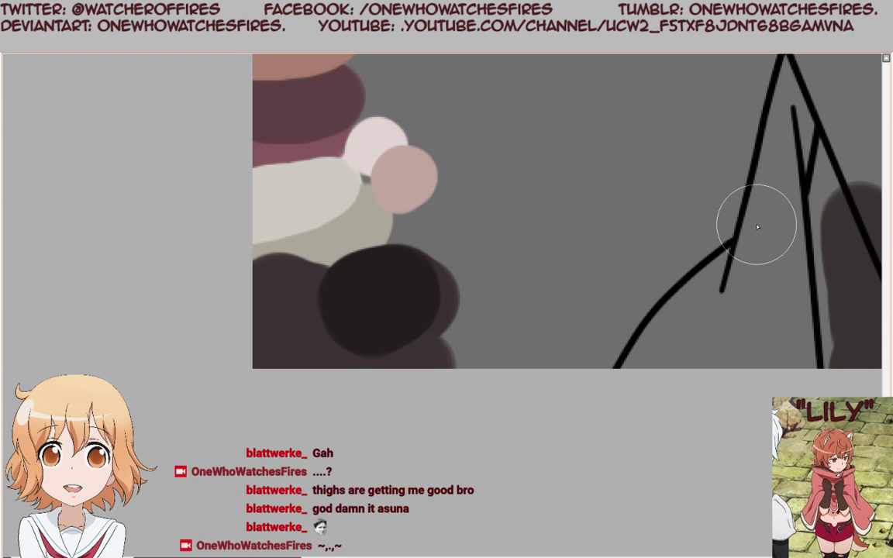
{"action": "scroll", "coordinate": [432, 324], "scroll_direction": "down", "scroll_amount": 4}
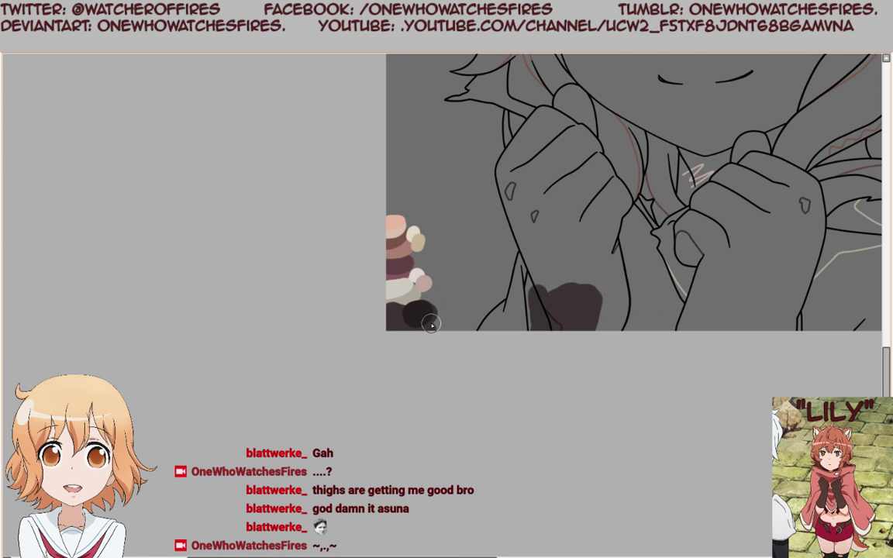
{"action": "scroll", "coordinate": [432, 324], "scroll_direction": "up", "scroll_amount": 3}
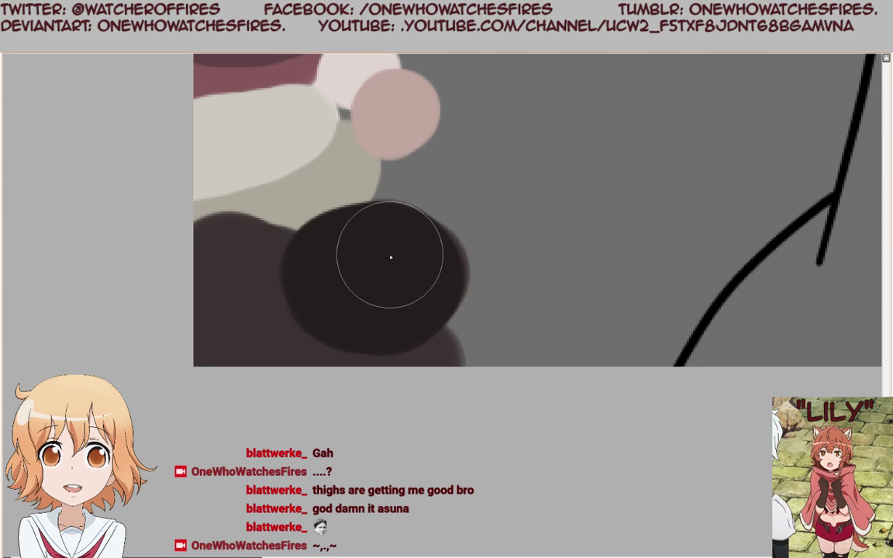
{"action": "scroll", "coordinate": [327, 308], "scroll_direction": "down", "scroll_amount": 3}
Recolour the small marks, wrist crease and thumb line on both gloves near-black brown on the color lines layer.
{"action": "key", "text": "Tab"}
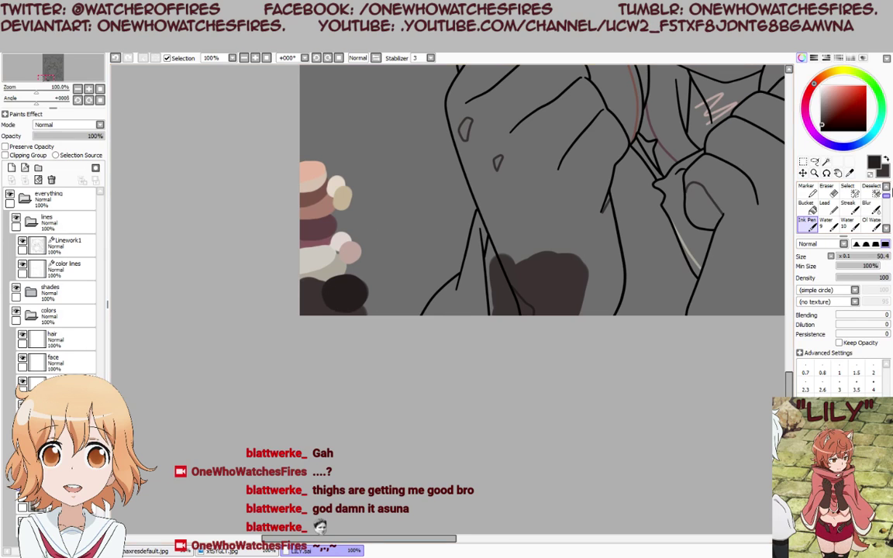
{"action": "left_click", "coordinate": [59, 265]}
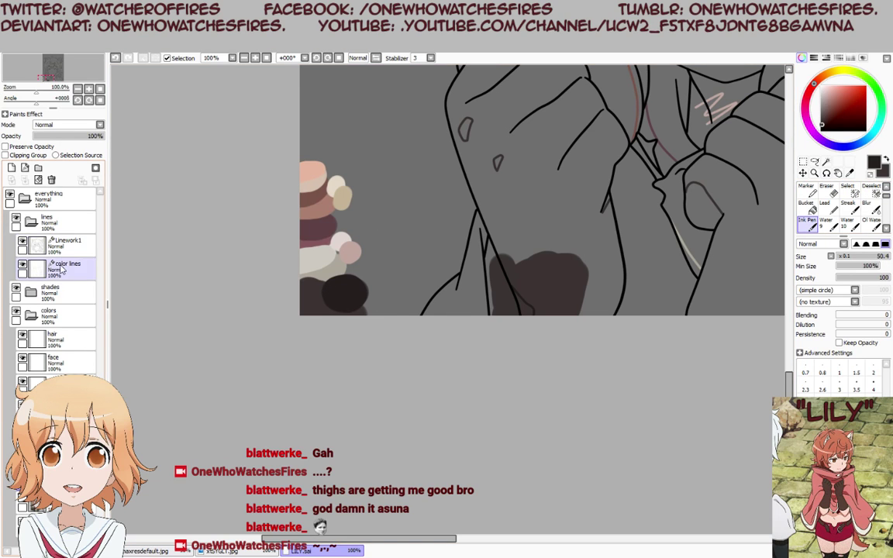
{"action": "key", "text": "Tab"}
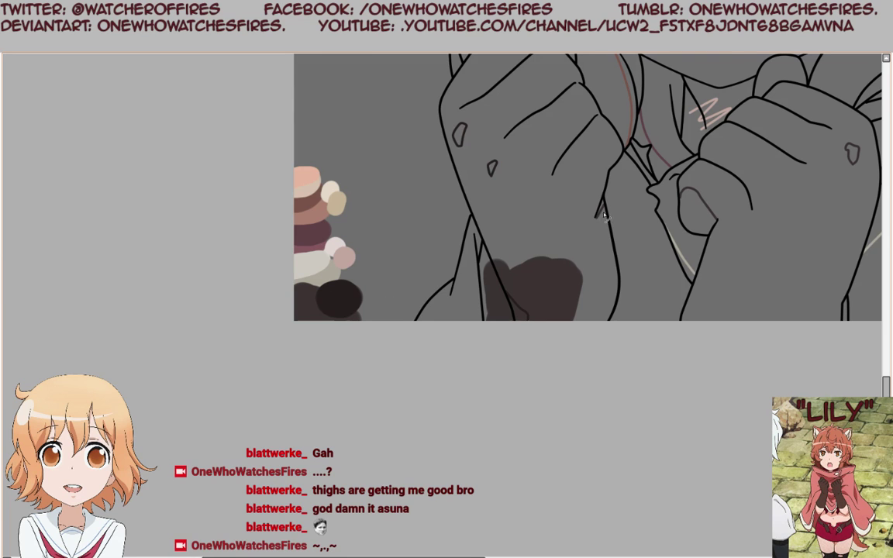
{"action": "scroll", "coordinate": [586, 246], "scroll_direction": "up", "scroll_amount": 5}
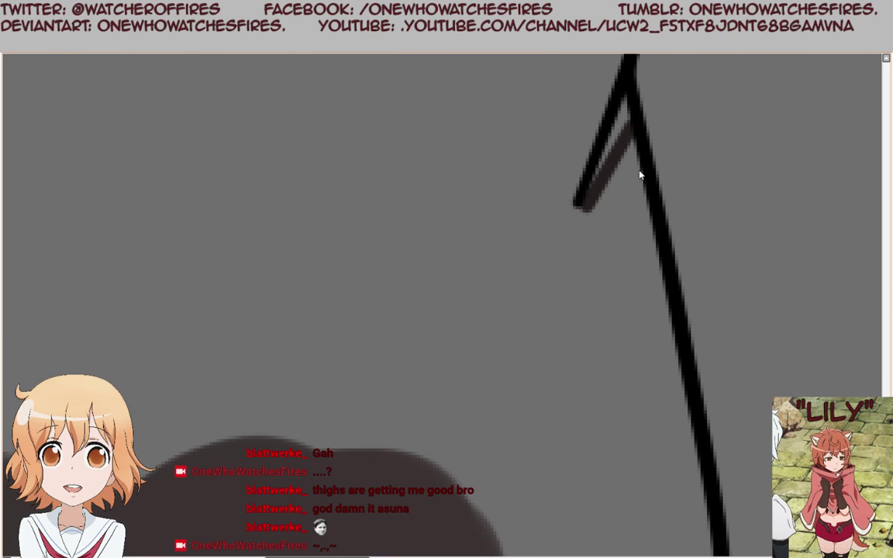
{"action": "scroll", "coordinate": [640, 175], "scroll_direction": "down", "scroll_amount": 5}
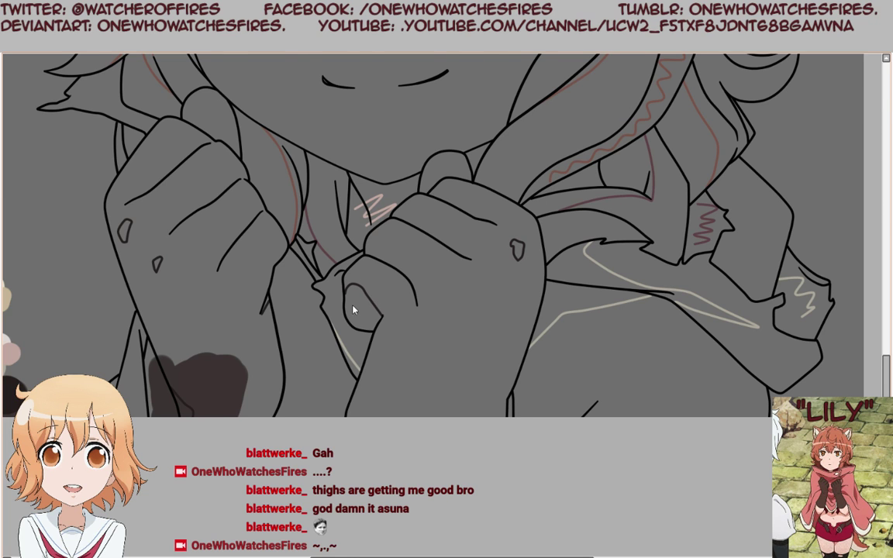
Paint the wrist and lower palm of the glove nearest the palette dark reddish brown with the Ink Pen on a paint layer.
{"action": "key", "text": "Tab"}
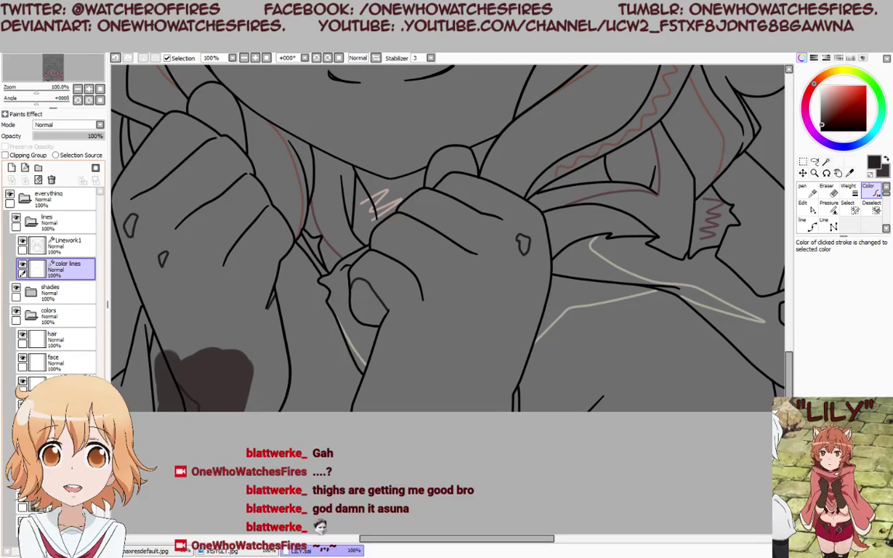
{"action": "key", "text": "Tab"}
{"action": "scroll", "coordinate": [275, 400], "scroll_direction": "up", "scroll_amount": 2}
{"action": "key", "text": "["}
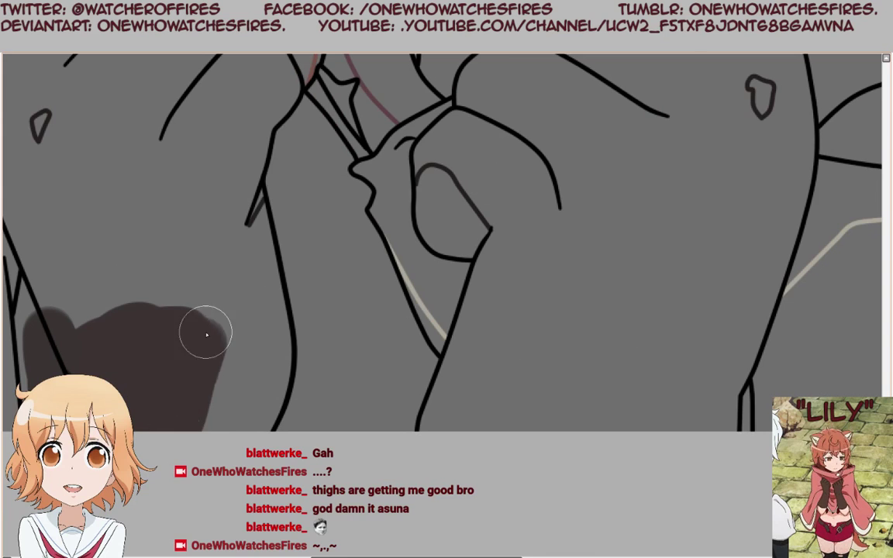
{"action": "mouse_move", "coordinate": [206, 335]}
{"action": "left_mouse_down"}
{"action": "mouse_move", "coordinate": [215, 438]}
{"action": "mouse_move", "coordinate": [242, 446]}
{"action": "mouse_move", "coordinate": [262, 402]}
{"action": "mouse_move", "coordinate": [270, 335]}
{"action": "mouse_move", "coordinate": [244, 149]}
{"action": "left_mouse_up"}
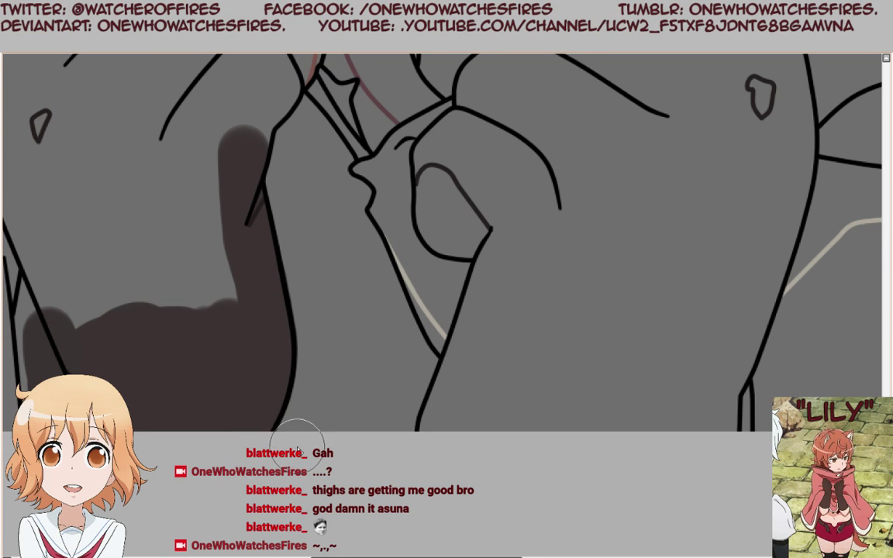
{"action": "scroll", "coordinate": [333, 387], "scroll_direction": "down", "scroll_amount": 3}
{"action": "scroll", "coordinate": [218, 380], "scroll_direction": "up", "scroll_amount": 3}
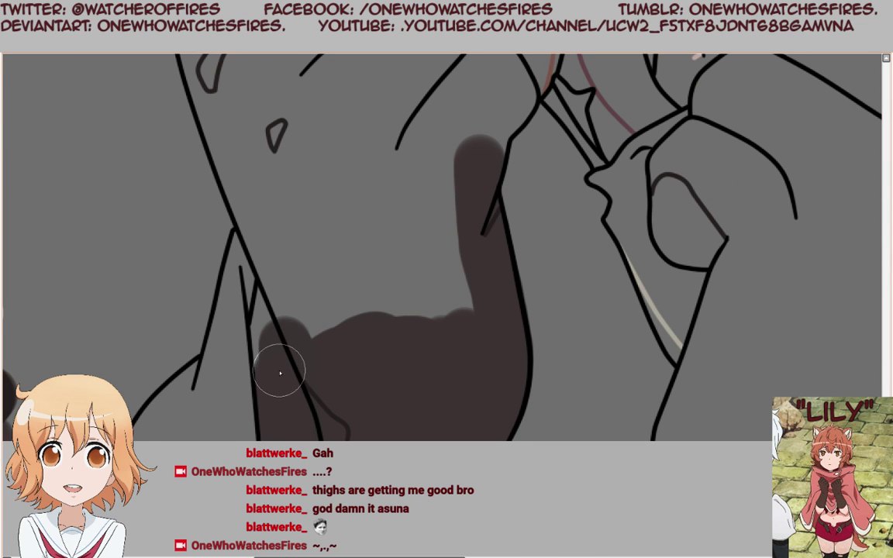
{"action": "left_click_drag", "start_coordinate": [275, 347], "coordinate": [289, 234]}
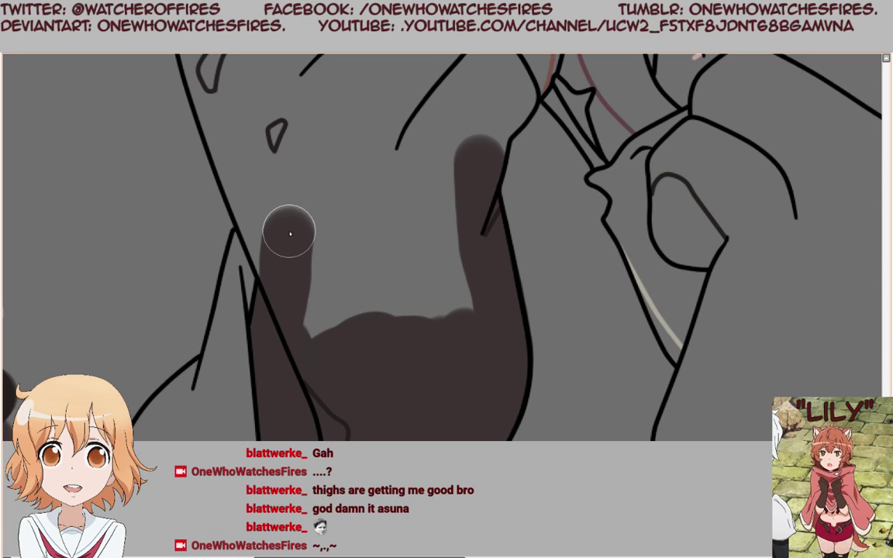
{"action": "mouse_move", "coordinate": [284, 285]}
{"action": "left_mouse_down"}
{"action": "mouse_move", "coordinate": [369, 351]}
{"action": "mouse_move", "coordinate": [331, 364]}
{"action": "mouse_move", "coordinate": [324, 234]}
{"action": "mouse_move", "coordinate": [413, 335]}
{"action": "mouse_move", "coordinate": [364, 112]}
{"action": "mouse_move", "coordinate": [460, 340]}
{"action": "mouse_move", "coordinate": [436, 199]}
{"action": "left_mouse_up"}
{"action": "scroll", "coordinate": [379, 383], "scroll_direction": "down", "scroll_amount": 2}
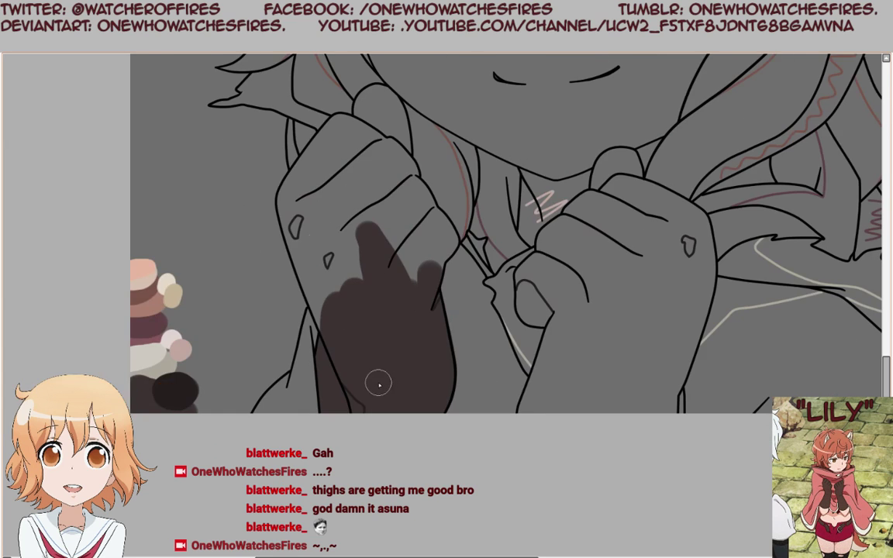
Fill the hand and folded fingers of the same glove dark reddish brown up to their outlines.
{"action": "scroll", "coordinate": [338, 115], "scroll_direction": "up", "scroll_amount": 3}
{"action": "scroll", "coordinate": [225, 287], "scroll_direction": "down", "scroll_amount": 3}
{"action": "scroll", "coordinate": [247, 378], "scroll_direction": "up", "scroll_amount": 2}
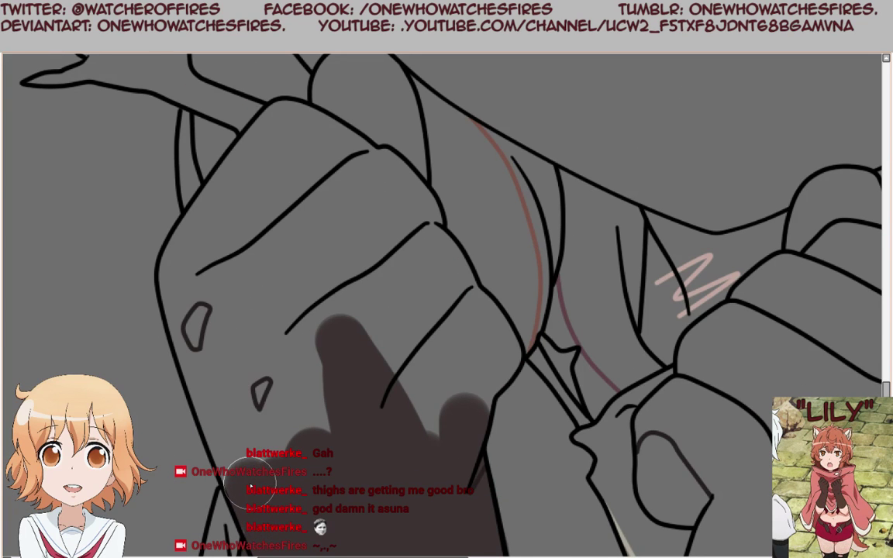
{"action": "mouse_move", "coordinate": [231, 444]}
{"action": "left_mouse_down"}
{"action": "mouse_move", "coordinate": [194, 346]}
{"action": "mouse_move", "coordinate": [189, 268]}
{"action": "mouse_move", "coordinate": [179, 270]}
{"action": "mouse_move", "coordinate": [182, 280]}
{"action": "mouse_move", "coordinate": [230, 194]}
{"action": "mouse_move", "coordinate": [315, 171]}
{"action": "mouse_move", "coordinate": [267, 282]}
{"action": "mouse_move", "coordinate": [258, 390]}
{"action": "mouse_move", "coordinate": [351, 467]}
{"action": "mouse_move", "coordinate": [254, 419]}
{"action": "mouse_move", "coordinate": [294, 463]}
{"action": "mouse_move", "coordinate": [245, 233]}
{"action": "mouse_move", "coordinate": [365, 419]}
{"action": "mouse_move", "coordinate": [259, 191]}
{"action": "mouse_move", "coordinate": [267, 247]}
{"action": "left_mouse_up"}
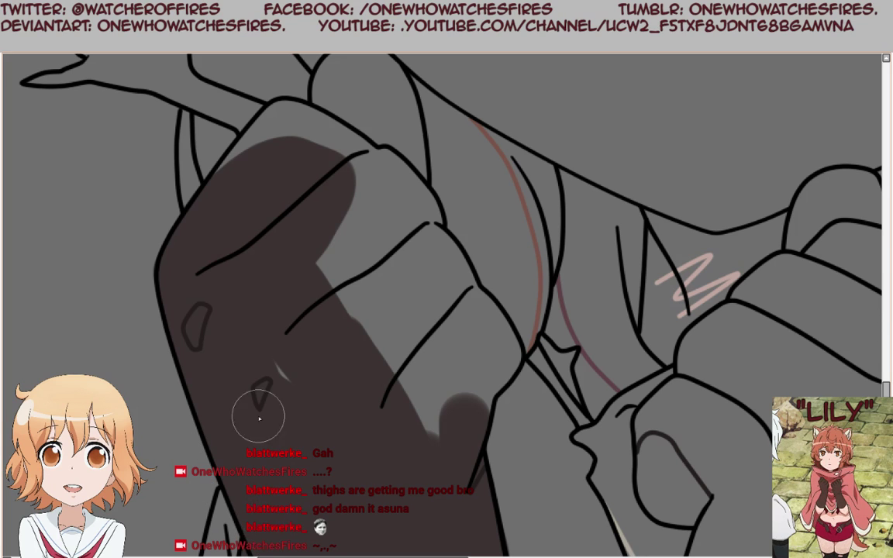
{"action": "mouse_move", "coordinate": [353, 392]}
{"action": "left_mouse_down"}
{"action": "mouse_move", "coordinate": [420, 449]}
{"action": "mouse_move", "coordinate": [467, 400]}
{"action": "mouse_move", "coordinate": [466, 414]}
{"action": "mouse_move", "coordinate": [471, 390]}
{"action": "mouse_move", "coordinate": [498, 357]}
{"action": "left_mouse_up"}
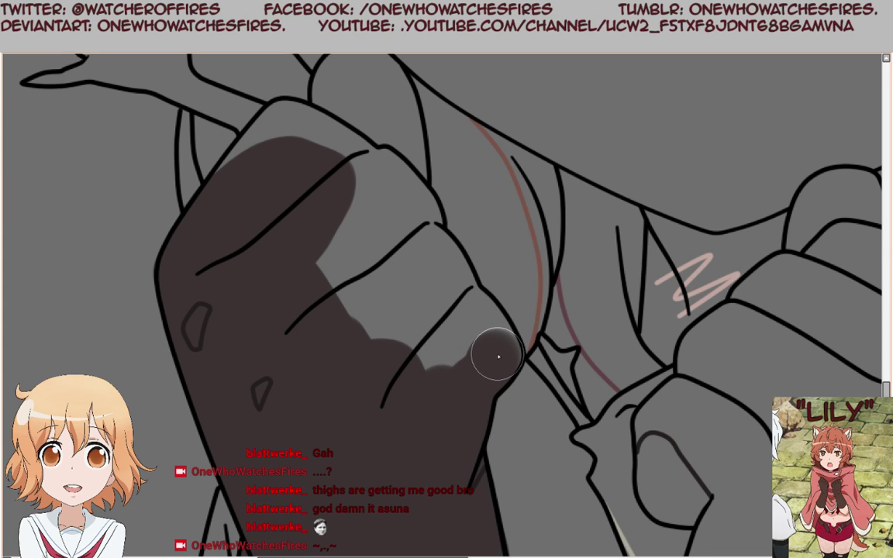
{"action": "mouse_move", "coordinate": [498, 356]}
{"action": "left_mouse_down"}
{"action": "mouse_move", "coordinate": [433, 252]}
{"action": "mouse_move", "coordinate": [407, 234]}
{"action": "mouse_move", "coordinate": [420, 218]}
{"action": "mouse_move", "coordinate": [388, 177]}
{"action": "left_mouse_up"}
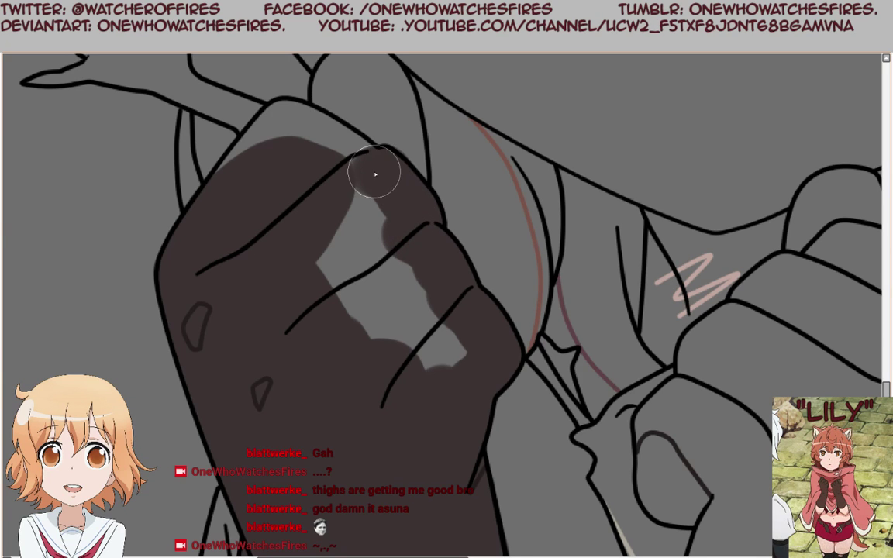
{"action": "mouse_move", "coordinate": [325, 147]}
{"action": "left_mouse_down"}
{"action": "mouse_move", "coordinate": [282, 124]}
{"action": "mouse_move", "coordinate": [233, 189]}
{"action": "left_mouse_up"}
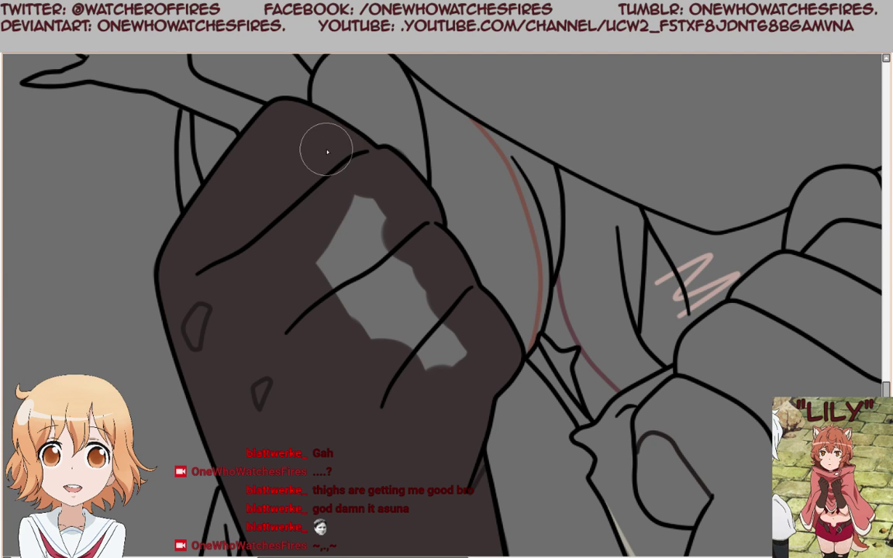
{"action": "mouse_move", "coordinate": [328, 148]}
{"action": "left_mouse_down"}
{"action": "mouse_move", "coordinate": [417, 262]}
{"action": "mouse_move", "coordinate": [442, 360]}
{"action": "mouse_move", "coordinate": [360, 277]}
{"action": "mouse_move", "coordinate": [385, 331]}
{"action": "mouse_move", "coordinate": [346, 298]}
{"action": "mouse_move", "coordinate": [426, 280]}
{"action": "left_mouse_up"}
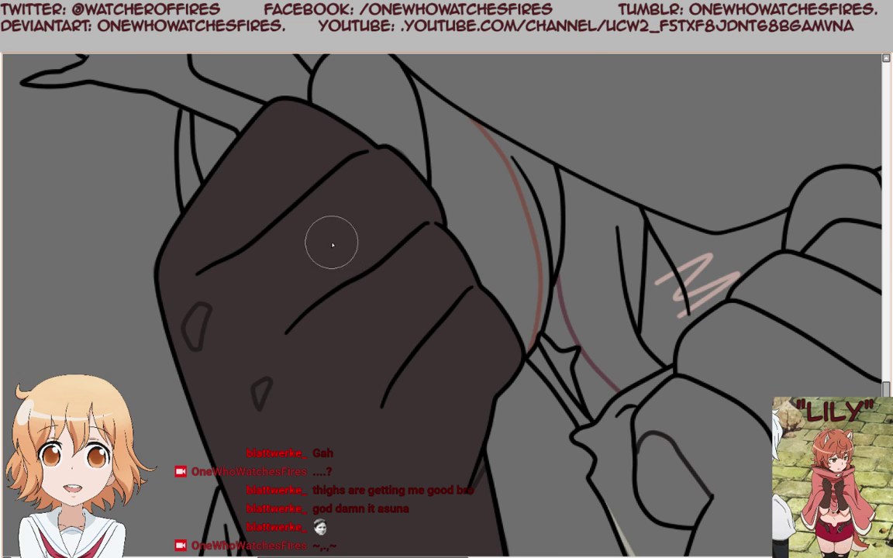
Fill the rounded fingertip above the fist of the glove nearest the palette dark reddish brown up to its outline.
{"action": "scroll", "coordinate": [332, 242], "scroll_direction": "down", "scroll_amount": 4}
{"action": "scroll", "coordinate": [404, 349], "scroll_direction": "up", "scroll_amount": 3}
{"action": "scroll", "coordinate": [404, 349], "scroll_direction": "down", "scroll_amount": 3}
{"action": "scroll", "coordinate": [286, 219], "scroll_direction": "up", "scroll_amount": 4}
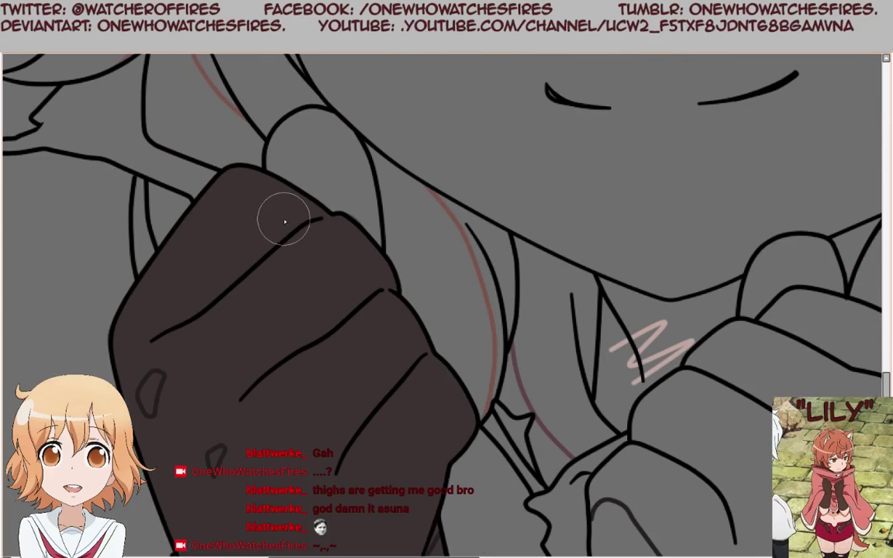
{"action": "mouse_move", "coordinate": [287, 193]}
{"action": "left_mouse_down"}
{"action": "mouse_move", "coordinate": [297, 130]}
{"action": "mouse_move", "coordinate": [323, 133]}
{"action": "mouse_move", "coordinate": [349, 188]}
{"action": "mouse_move", "coordinate": [360, 256]}
{"action": "left_mouse_up"}
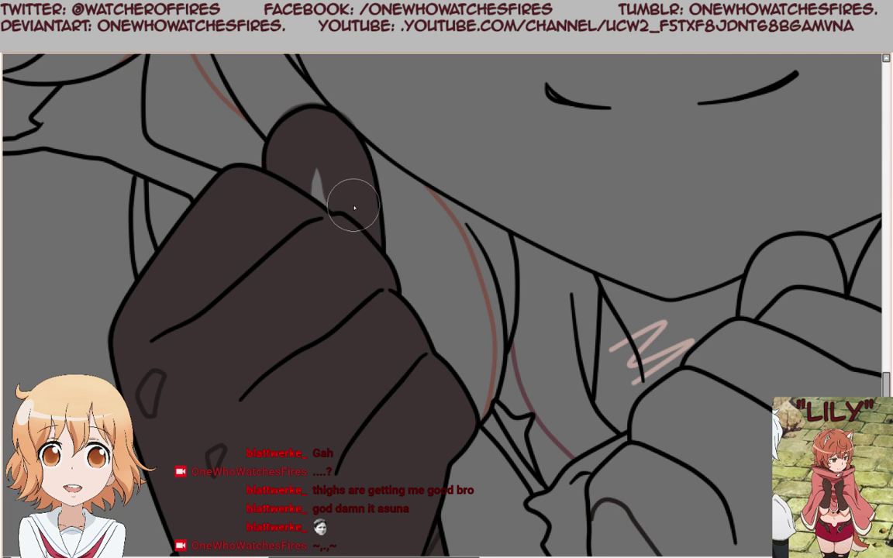
{"action": "mouse_move", "coordinate": [354, 208]}
{"action": "left_mouse_down"}
{"action": "mouse_move", "coordinate": [335, 176]}
{"action": "mouse_move", "coordinate": [304, 210]}
{"action": "left_mouse_up"}
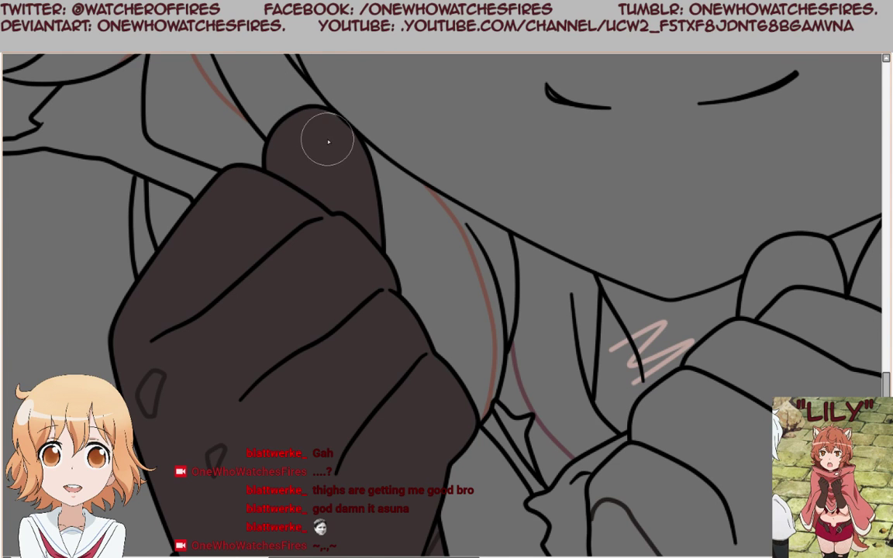
Paint the wrist, palm, thumb and most of the fingers of the other glove dark reddish brown.
{"action": "scroll", "coordinate": [235, 146], "scroll_direction": "down", "scroll_amount": 2}
{"action": "scroll", "coordinate": [404, 262], "scroll_direction": "up", "scroll_amount": 3}
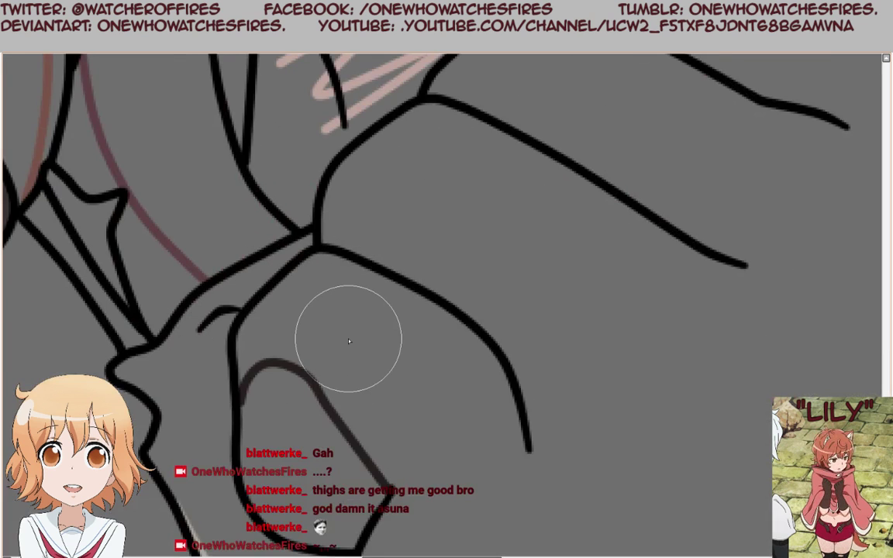
{"action": "scroll", "coordinate": [349, 341], "scroll_direction": "down", "scroll_amount": 1}
{"action": "mouse_move", "coordinate": [276, 452]}
{"action": "left_mouse_down"}
{"action": "mouse_move", "coordinate": [291, 415]}
{"action": "mouse_move", "coordinate": [313, 401]}
{"action": "mouse_move", "coordinate": [346, 546]}
{"action": "mouse_move", "coordinate": [464, 346]}
{"action": "mouse_move", "coordinate": [594, 265]}
{"action": "mouse_move", "coordinate": [652, 425]}
{"action": "mouse_move", "coordinate": [683, 379]}
{"action": "mouse_move", "coordinate": [666, 425]}
{"action": "mouse_move", "coordinate": [725, 286]}
{"action": "mouse_move", "coordinate": [760, 157]}
{"action": "mouse_move", "coordinate": [729, 85]}
{"action": "left_mouse_up"}
{"action": "scroll", "coordinate": [482, 413], "scroll_direction": "down", "scroll_amount": 3}
{"action": "scroll", "coordinate": [482, 413], "scroll_direction": "up", "scroll_amount": 4}
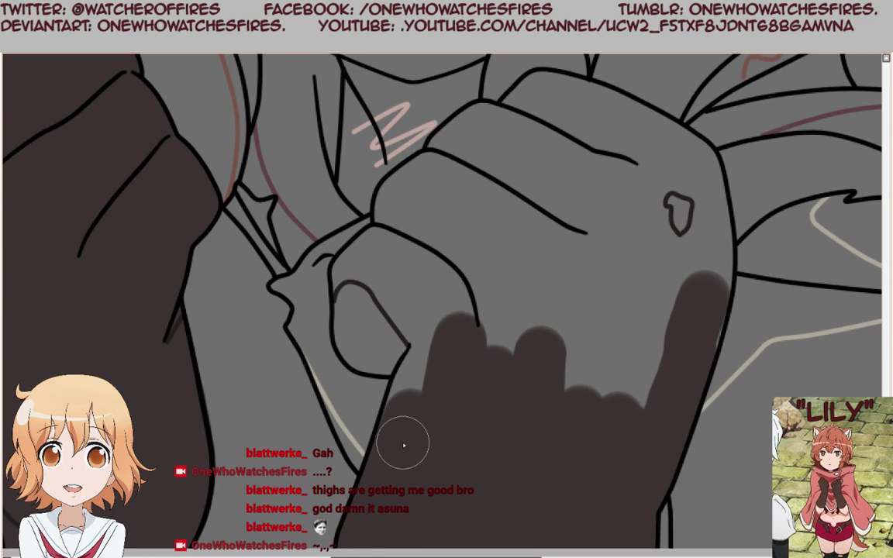
{"action": "mouse_move", "coordinate": [403, 445]}
{"action": "left_mouse_down"}
{"action": "mouse_move", "coordinate": [425, 363]}
{"action": "mouse_move", "coordinate": [366, 401]}
{"action": "left_mouse_up"}
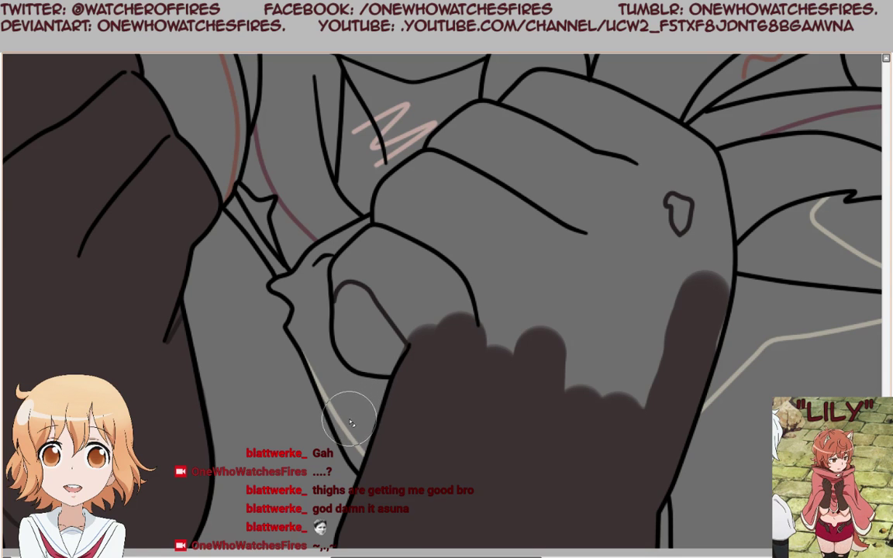
{"action": "mouse_move", "coordinate": [380, 349]}
{"action": "left_mouse_down"}
{"action": "mouse_move", "coordinate": [359, 275]}
{"action": "mouse_move", "coordinate": [382, 248]}
{"action": "mouse_move", "coordinate": [419, 233]}
{"action": "mouse_move", "coordinate": [435, 244]}
{"action": "mouse_move", "coordinate": [392, 309]}
{"action": "mouse_move", "coordinate": [413, 323]}
{"action": "mouse_move", "coordinate": [457, 326]}
{"action": "mouse_move", "coordinate": [451, 357]}
{"action": "mouse_move", "coordinate": [593, 369]}
{"action": "mouse_move", "coordinate": [557, 401]}
{"action": "mouse_move", "coordinate": [570, 268]}
{"action": "mouse_move", "coordinate": [603, 226]}
{"action": "mouse_move", "coordinate": [623, 413]}
{"action": "mouse_move", "coordinate": [653, 309]}
{"action": "mouse_move", "coordinate": [702, 259]}
{"action": "mouse_move", "coordinate": [698, 330]}
{"action": "mouse_move", "coordinate": [710, 235]}
{"action": "mouse_move", "coordinate": [699, 181]}
{"action": "mouse_move", "coordinate": [733, 230]}
{"action": "left_mouse_up"}
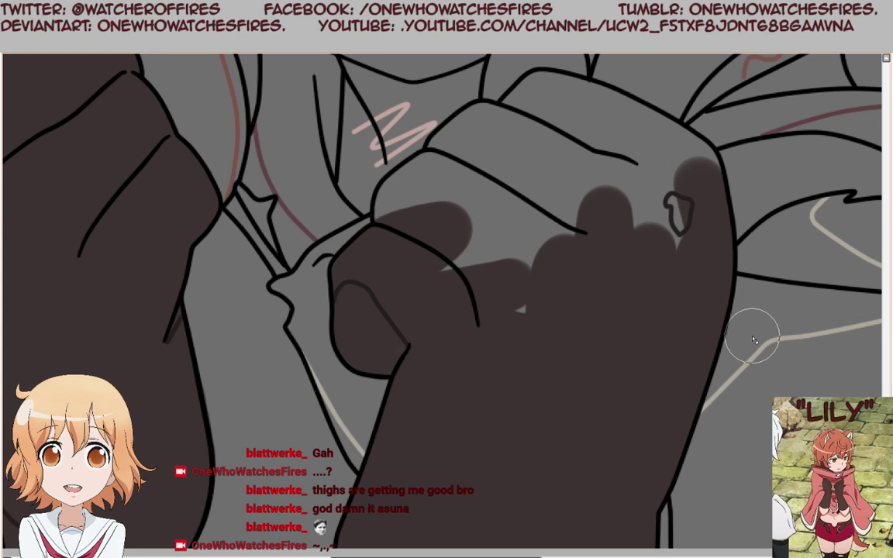
{"action": "mouse_move", "coordinate": [703, 217]}
{"action": "left_mouse_down"}
{"action": "mouse_move", "coordinate": [696, 167]}
{"action": "mouse_move", "coordinate": [638, 139]}
{"action": "mouse_move", "coordinate": [525, 112]}
{"action": "mouse_move", "coordinate": [543, 97]}
{"action": "mouse_move", "coordinate": [571, 100]}
{"action": "mouse_move", "coordinate": [675, 153]}
{"action": "mouse_move", "coordinate": [667, 249]}
{"action": "mouse_move", "coordinate": [656, 201]}
{"action": "mouse_move", "coordinate": [605, 272]}
{"action": "mouse_move", "coordinate": [637, 176]}
{"action": "mouse_move", "coordinate": [423, 375]}
{"action": "mouse_move", "coordinate": [589, 171]}
{"action": "mouse_move", "coordinate": [432, 318]}
{"action": "mouse_move", "coordinate": [431, 298]}
{"action": "mouse_move", "coordinate": [537, 201]}
{"action": "mouse_move", "coordinate": [393, 290]}
{"action": "mouse_move", "coordinate": [390, 236]}
{"action": "mouse_move", "coordinate": [407, 200]}
{"action": "mouse_move", "coordinate": [389, 218]}
{"action": "mouse_move", "coordinate": [401, 199]}
{"action": "mouse_move", "coordinate": [435, 180]}
{"action": "mouse_move", "coordinate": [397, 200]}
{"action": "mouse_move", "coordinate": [408, 186]}
{"action": "mouse_move", "coordinate": [445, 169]}
{"action": "mouse_move", "coordinate": [463, 181]}
{"action": "mouse_move", "coordinate": [471, 216]}
{"action": "mouse_move", "coordinate": [582, 55]}
{"action": "left_mouse_up"}
Fill the remaining gaps in that glove's folded fingers dark reddish brown and erase the paint spilling past the knuckle outlines.
{"action": "scroll", "coordinate": [504, 216], "scroll_direction": "down", "scroll_amount": 2}
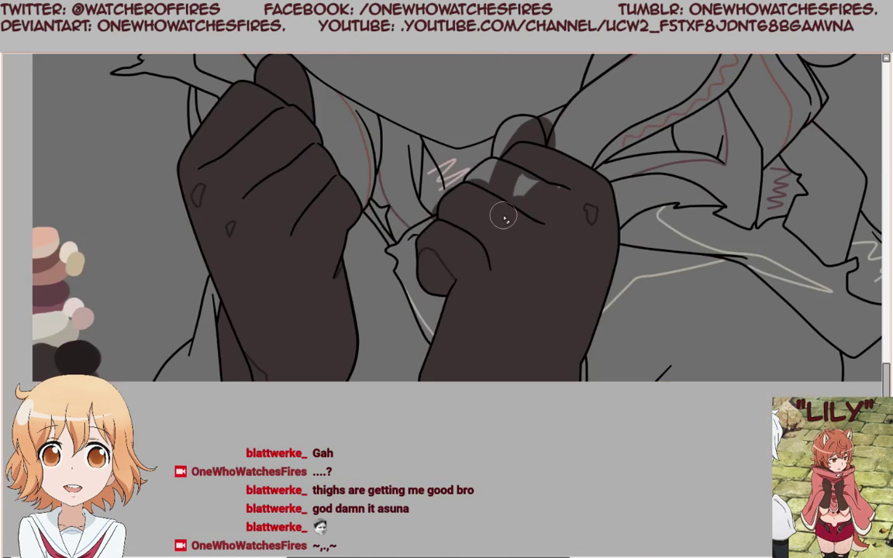
{"action": "scroll", "coordinate": [511, 183], "scroll_direction": "up", "scroll_amount": 4}
{"action": "mouse_move", "coordinate": [473, 151]}
{"action": "left_mouse_down"}
{"action": "mouse_move", "coordinate": [409, 179]}
{"action": "mouse_move", "coordinate": [453, 131]}
{"action": "mouse_move", "coordinate": [518, 102]}
{"action": "mouse_move", "coordinate": [533, 104]}
{"action": "mouse_move", "coordinate": [502, 115]}
{"action": "mouse_move", "coordinate": [579, 123]}
{"action": "mouse_move", "coordinate": [647, 150]}
{"action": "mouse_move", "coordinate": [519, 118]}
{"action": "left_mouse_up"}
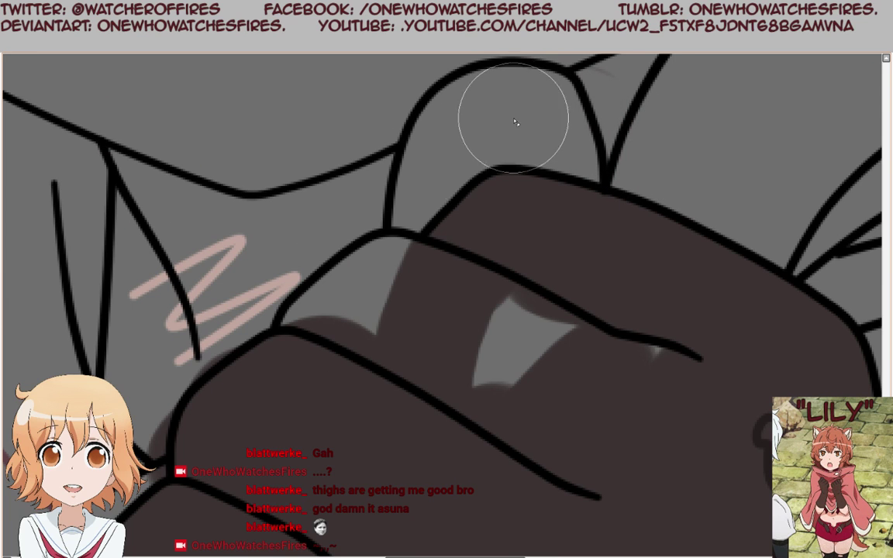
{"action": "left_click_drag", "start_coordinate": [473, 325], "coordinate": [542, 394]}
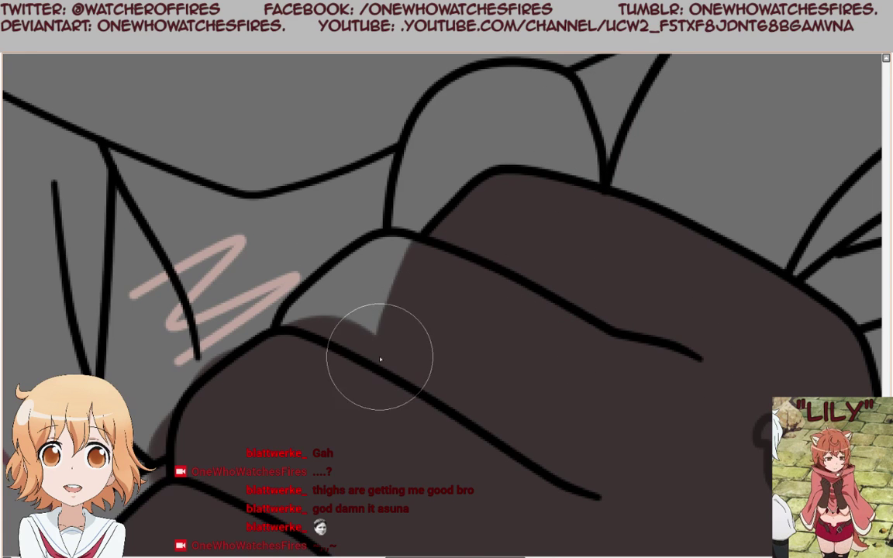
{"action": "mouse_move", "coordinate": [379, 359]}
{"action": "left_mouse_down"}
{"action": "mouse_move", "coordinate": [317, 359]}
{"action": "mouse_move", "coordinate": [321, 345]}
{"action": "mouse_move", "coordinate": [385, 290]}
{"action": "mouse_move", "coordinate": [416, 293]}
{"action": "mouse_move", "coordinate": [379, 298]}
{"action": "left_mouse_up"}
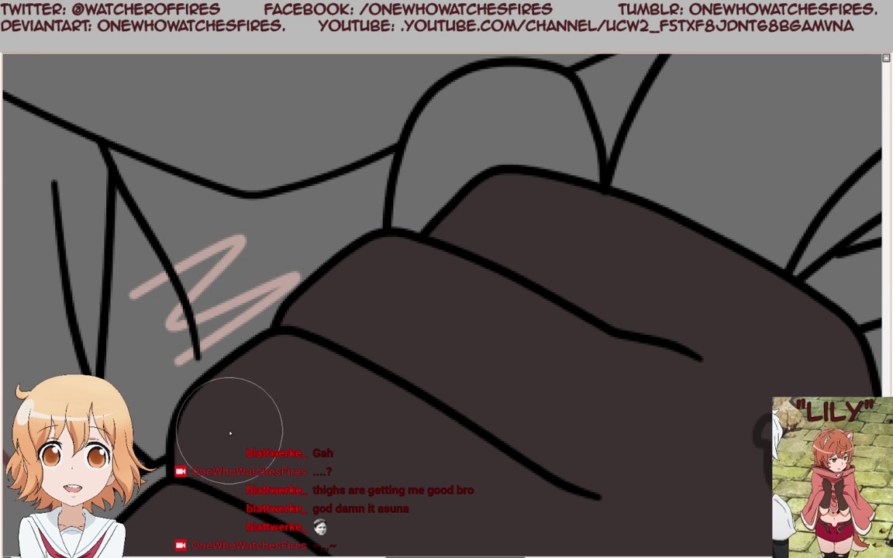
{"action": "scroll", "coordinate": [261, 385], "scroll_direction": "down", "scroll_amount": 5}
{"action": "scroll", "coordinate": [349, 372], "scroll_direction": "down", "scroll_amount": 3}
{"action": "scroll", "coordinate": [305, 412], "scroll_direction": "up", "scroll_amount": 2}
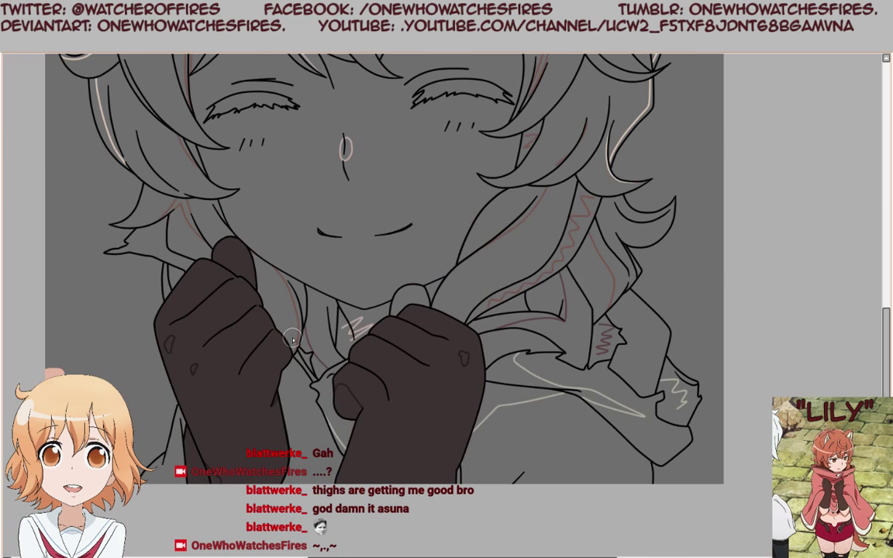
Hide the gloves layer and sample the light warm grey from the palette swatches.
{"action": "key", "text": "Tab"}
{"action": "scroll", "coordinate": [184, 444], "scroll_direction": "down", "scroll_amount": 3}
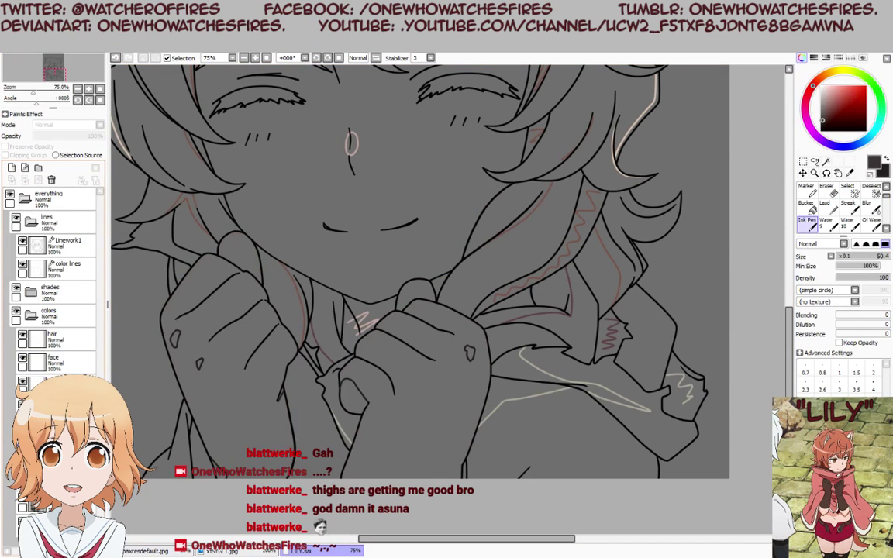
{"action": "scroll", "coordinate": [184, 444], "scroll_direction": "up", "scroll_amount": 1}
{"action": "scroll", "coordinate": [184, 444], "scroll_direction": "down", "scroll_amount": 2}
{"action": "scroll", "coordinate": [164, 402], "scroll_direction": "up", "scroll_amount": 5}
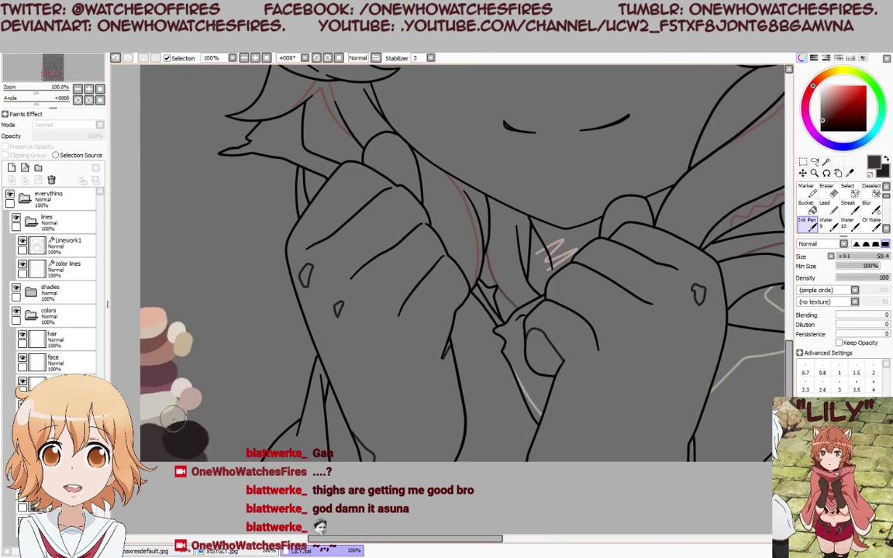
{"action": "left_click", "coordinate": [146, 398], "text": "alt"}
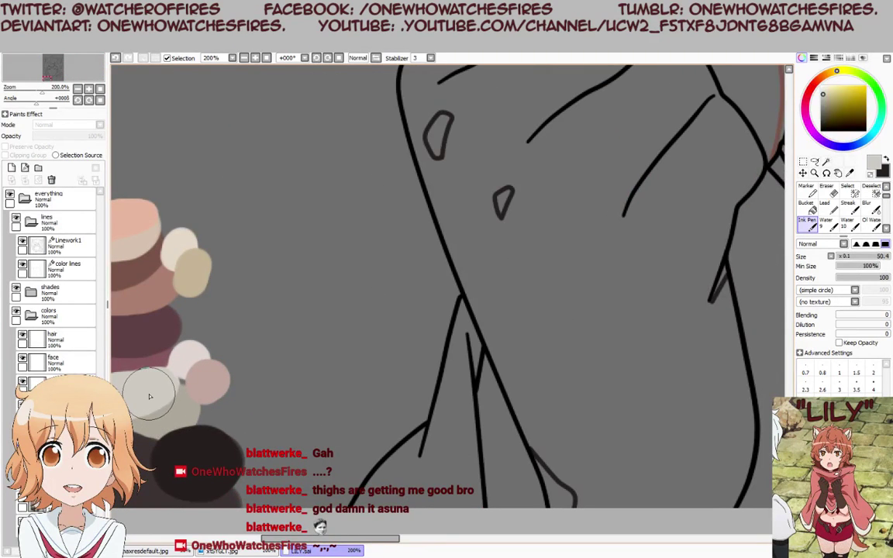
Fill the clothing folds beside the wrist nearest the palette light warm grey on a visible paint layer, erasing overspill along the outlines.
{"action": "key", "text": "Tab"}
{"action": "scroll", "coordinate": [309, 369], "scroll_direction": "down", "scroll_amount": 2}
{"action": "scroll", "coordinate": [341, 415], "scroll_direction": "up", "scroll_amount": 3}
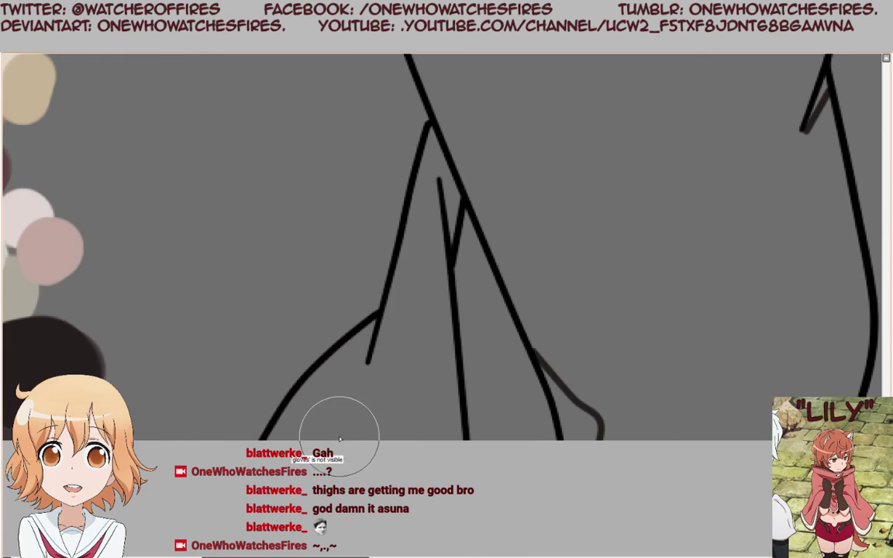
{"action": "scroll", "coordinate": [264, 326], "scroll_direction": "down", "scroll_amount": 2}
{"action": "scroll", "coordinate": [120, 309], "scroll_direction": "up", "scroll_amount": 1}
{"action": "key", "text": "Tab"}
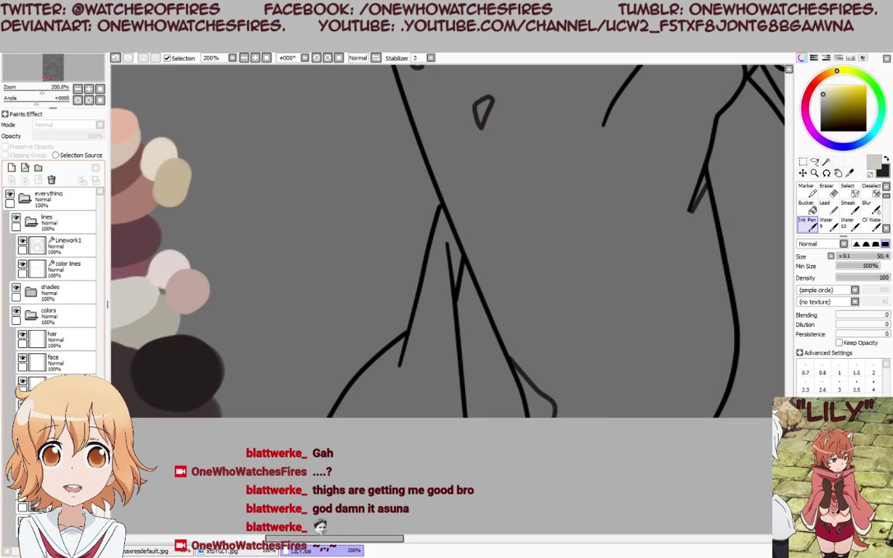
{"action": "key", "text": "Tab"}
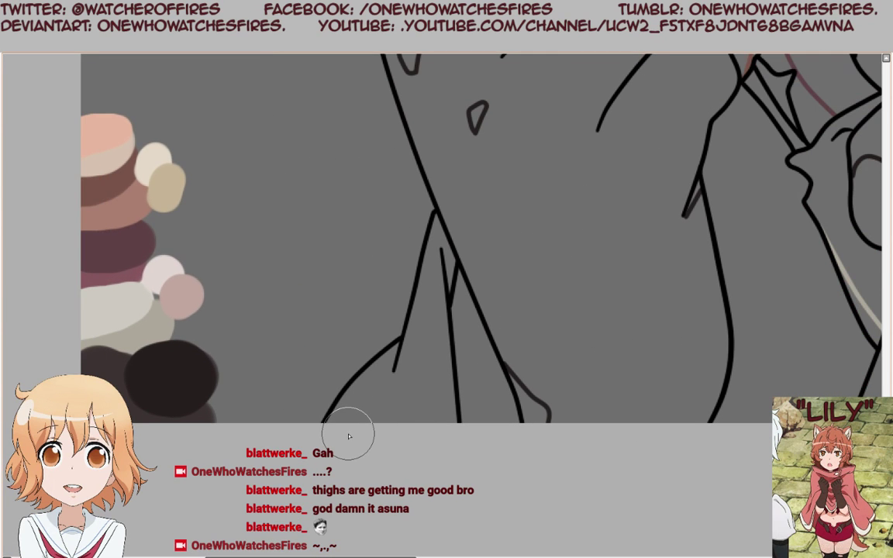
{"action": "mouse_move", "coordinate": [348, 431]}
{"action": "left_mouse_down"}
{"action": "mouse_move", "coordinate": [424, 370]}
{"action": "mouse_move", "coordinate": [373, 400]}
{"action": "mouse_move", "coordinate": [430, 342]}
{"action": "mouse_move", "coordinate": [444, 343]}
{"action": "mouse_move", "coordinate": [435, 394]}
{"action": "mouse_move", "coordinate": [404, 425]}
{"action": "mouse_move", "coordinate": [460, 403]}
{"action": "mouse_move", "coordinate": [495, 430]}
{"action": "mouse_move", "coordinate": [461, 320]}
{"action": "mouse_move", "coordinate": [456, 313]}
{"action": "mouse_move", "coordinate": [431, 332]}
{"action": "mouse_move", "coordinate": [457, 198]}
{"action": "left_mouse_up"}
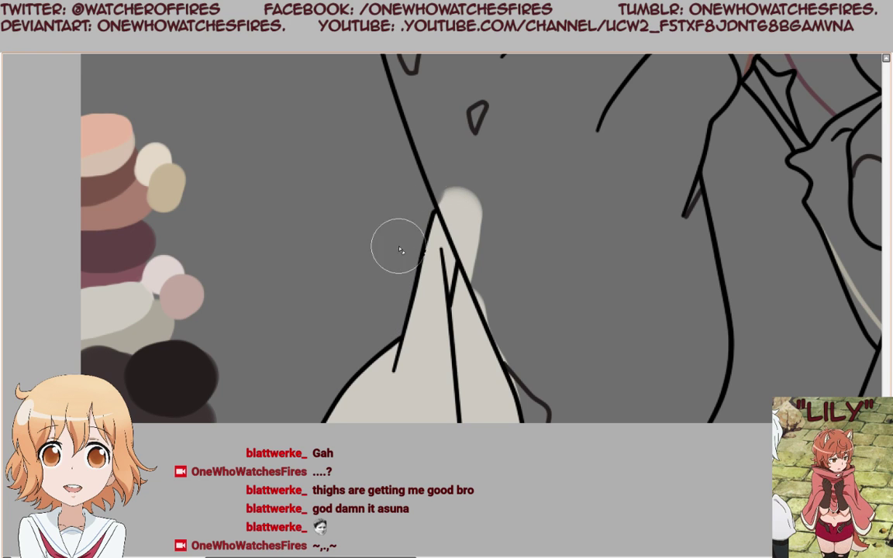
{"action": "mouse_move", "coordinate": [455, 184]}
{"action": "left_mouse_down"}
{"action": "mouse_move", "coordinate": [543, 398]}
{"action": "mouse_move", "coordinate": [518, 381]}
{"action": "left_mouse_up"}
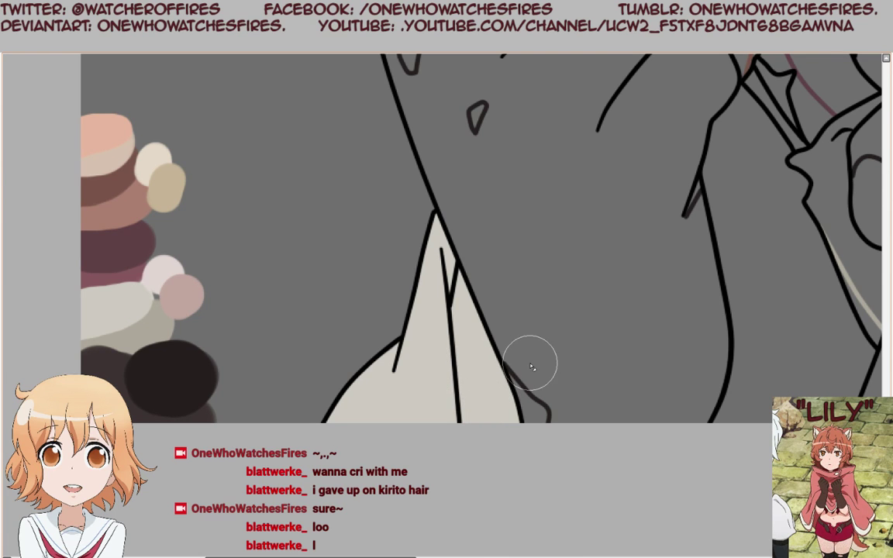
Check the clothing area between the gloves against the reference picture shown beneath the line art.
{"action": "scroll", "coordinate": [486, 376], "scroll_direction": "down", "scroll_amount": 5}
{"action": "scroll", "coordinate": [487, 377], "scroll_direction": "up", "scroll_amount": 5}
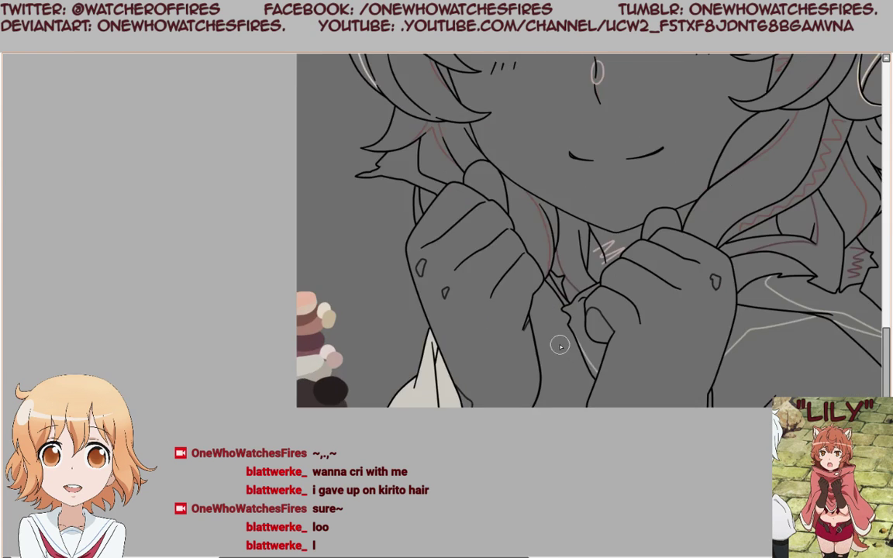
{"action": "mouse_move", "coordinate": [538, 267]}
{"action": "left_mouse_down"}
{"action": "mouse_move", "coordinate": [534, 285]}
{"action": "mouse_move", "coordinate": [578, 358]}
{"action": "left_mouse_up"}
{"action": "key", "text": "ctrl+z"}
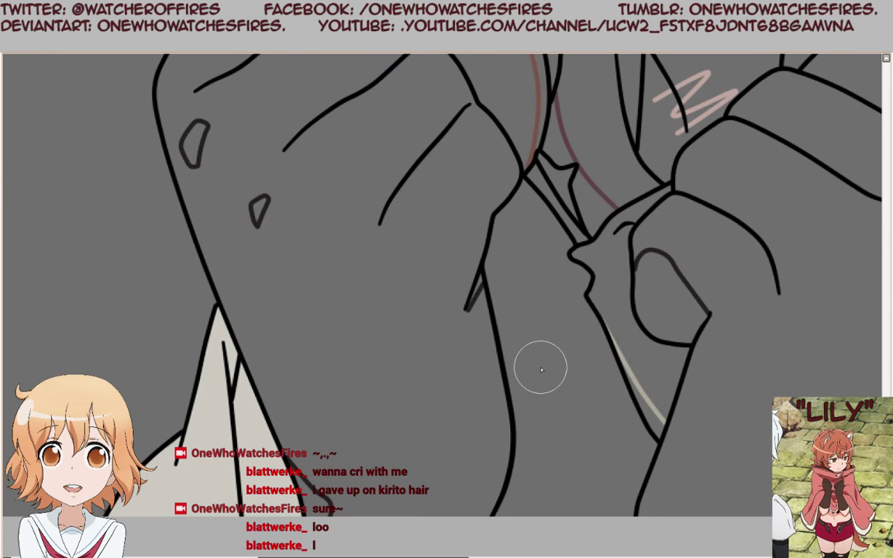
{"action": "key", "text": "Tab"}
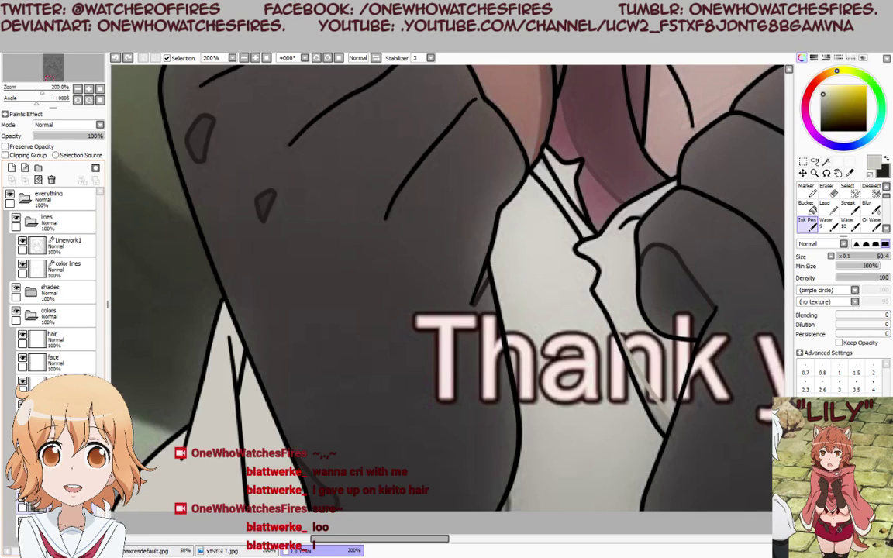
{"action": "key", "text": "Tab"}
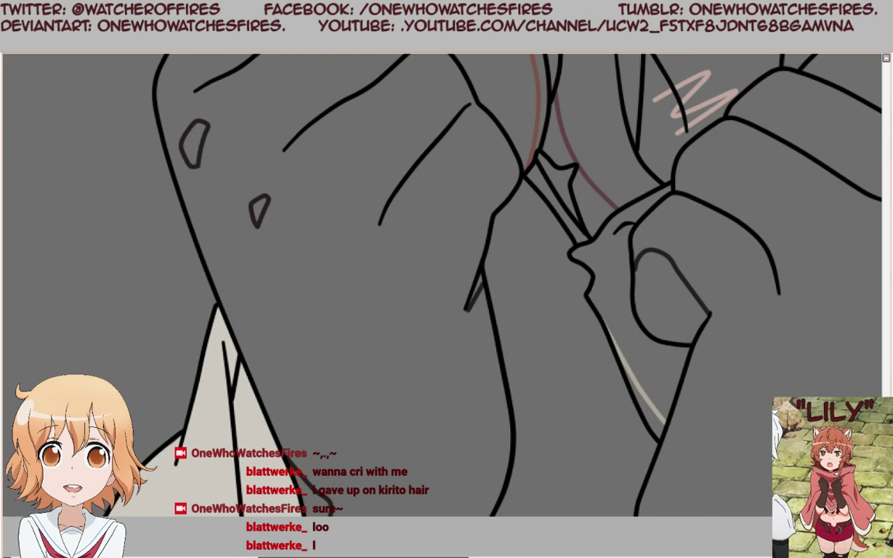
Paint the lower part of the shirt between the two gloves light warm grey with the Ink Pen.
{"action": "scroll", "coordinate": [289, 394], "scroll_direction": "up", "scroll_amount": 2}
{"action": "mouse_move", "coordinate": [289, 394]}
{"action": "left_mouse_down"}
{"action": "mouse_move", "coordinate": [325, 332]}
{"action": "mouse_move", "coordinate": [318, 410]}
{"action": "mouse_move", "coordinate": [376, 415]}
{"action": "mouse_move", "coordinate": [410, 399]}
{"action": "mouse_move", "coordinate": [425, 287]}
{"action": "mouse_move", "coordinate": [430, 426]}
{"action": "mouse_move", "coordinate": [449, 262]}
{"action": "mouse_move", "coordinate": [457, 290]}
{"action": "mouse_move", "coordinate": [495, 160]}
{"action": "mouse_move", "coordinate": [512, 132]}
{"action": "mouse_move", "coordinate": [522, 185]}
{"action": "left_mouse_up"}
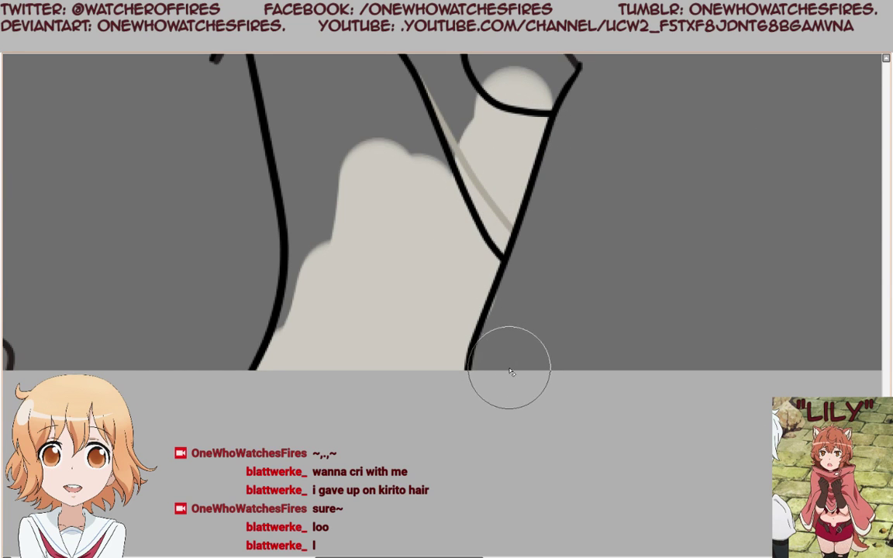
{"action": "scroll", "coordinate": [526, 369], "scroll_direction": "down", "scroll_amount": 2}
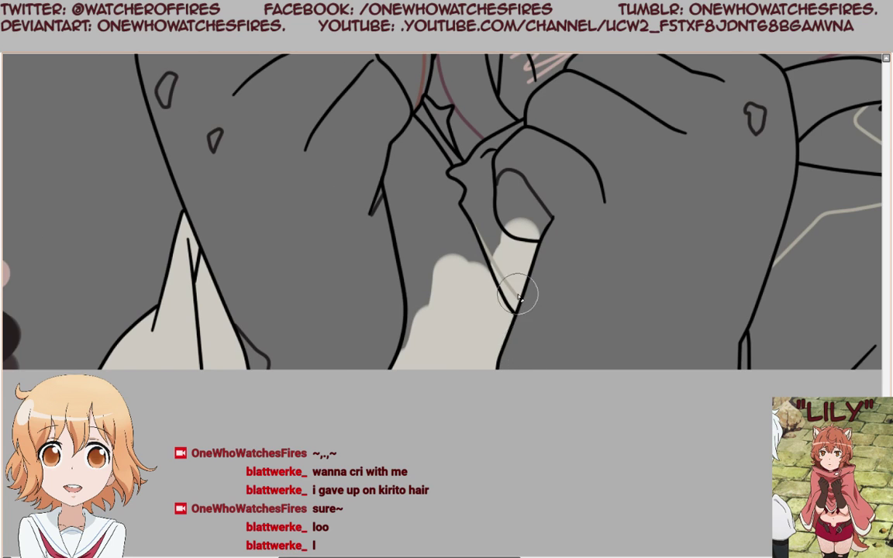
{"action": "scroll", "coordinate": [518, 297], "scroll_direction": "up", "scroll_amount": 2}
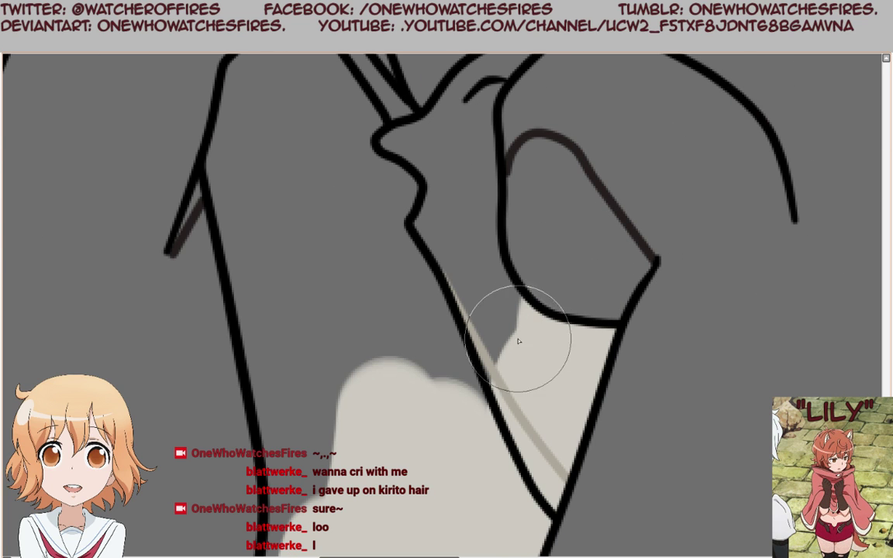
{"action": "mouse_move", "coordinate": [444, 332]}
{"action": "left_mouse_down"}
{"action": "mouse_move", "coordinate": [294, 447]}
{"action": "mouse_move", "coordinate": [299, 458]}
{"action": "mouse_move", "coordinate": [308, 398]}
{"action": "mouse_move", "coordinate": [307, 217]}
{"action": "mouse_move", "coordinate": [305, 281]}
{"action": "mouse_move", "coordinate": [275, 132]}
{"action": "mouse_move", "coordinate": [335, 243]}
{"action": "mouse_move", "coordinate": [385, 199]}
{"action": "mouse_move", "coordinate": [388, 151]}
{"action": "mouse_move", "coordinate": [373, 121]}
{"action": "left_mouse_up"}
{"action": "scroll", "coordinate": [328, 383], "scroll_direction": "down", "scroll_amount": 3}
{"action": "scroll", "coordinate": [346, 530], "scroll_direction": "up", "scroll_amount": 2}
{"action": "scroll", "coordinate": [435, 372], "scroll_direction": "down", "scroll_amount": 2}
{"action": "scroll", "coordinate": [410, 128], "scroll_direction": "up", "scroll_amount": 1}
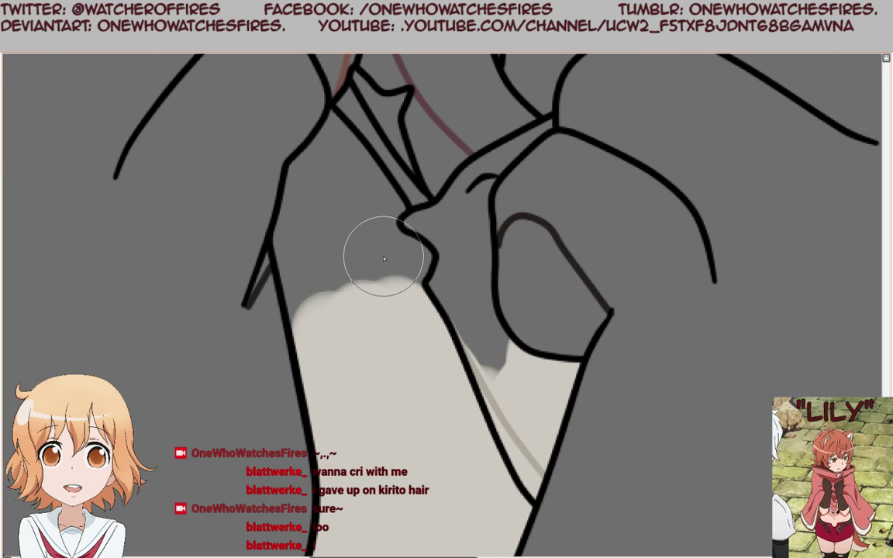
Extend the light warm grey up to the collar strip and pointed flap between the gloves, erasing overspill around the flap.
{"action": "mouse_move", "coordinate": [384, 259]}
{"action": "left_mouse_down"}
{"action": "mouse_move", "coordinate": [334, 174]}
{"action": "mouse_move", "coordinate": [358, 200]}
{"action": "mouse_move", "coordinate": [362, 129]}
{"action": "mouse_move", "coordinate": [313, 217]}
{"action": "mouse_move", "coordinate": [325, 186]}
{"action": "mouse_move", "coordinate": [316, 192]}
{"action": "mouse_move", "coordinate": [324, 209]}
{"action": "mouse_move", "coordinate": [312, 280]}
{"action": "mouse_move", "coordinate": [336, 322]}
{"action": "mouse_move", "coordinate": [312, 246]}
{"action": "mouse_move", "coordinate": [327, 241]}
{"action": "mouse_move", "coordinate": [376, 289]}
{"action": "mouse_move", "coordinate": [386, 279]}
{"action": "mouse_move", "coordinate": [415, 281]}
{"action": "mouse_move", "coordinate": [412, 252]}
{"action": "mouse_move", "coordinate": [426, 246]}
{"action": "mouse_move", "coordinate": [402, 223]}
{"action": "mouse_move", "coordinate": [365, 142]}
{"action": "left_mouse_up"}
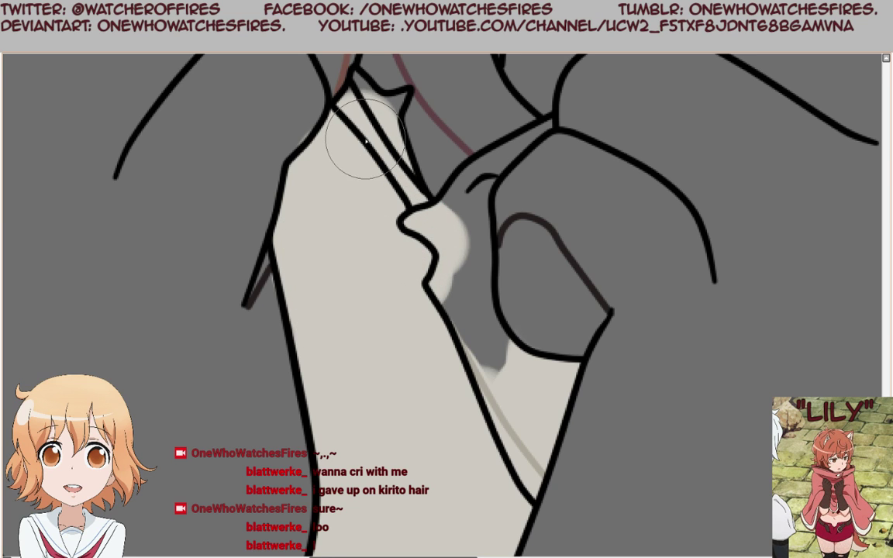
{"action": "left_click", "coordinate": [367, 158], "text": "alt"}
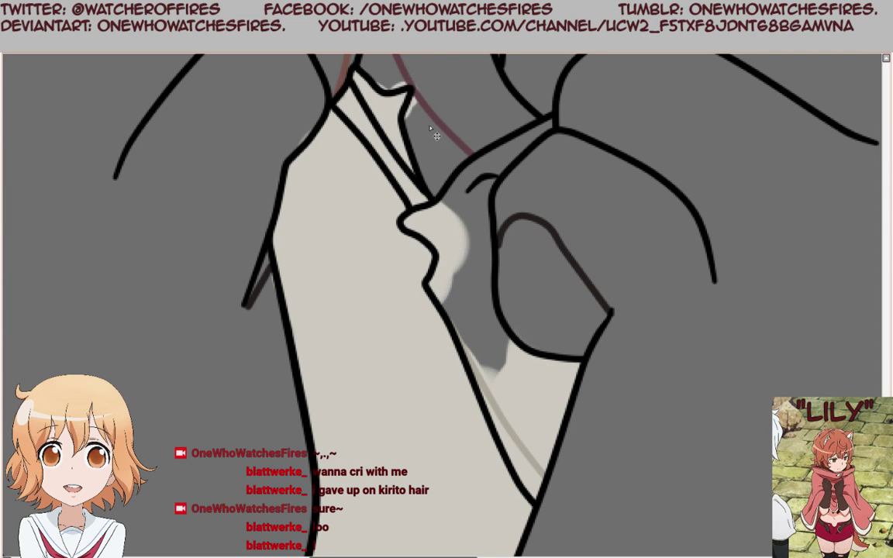
{"action": "left_click_drag", "start_coordinate": [433, 133], "coordinate": [401, 124]}
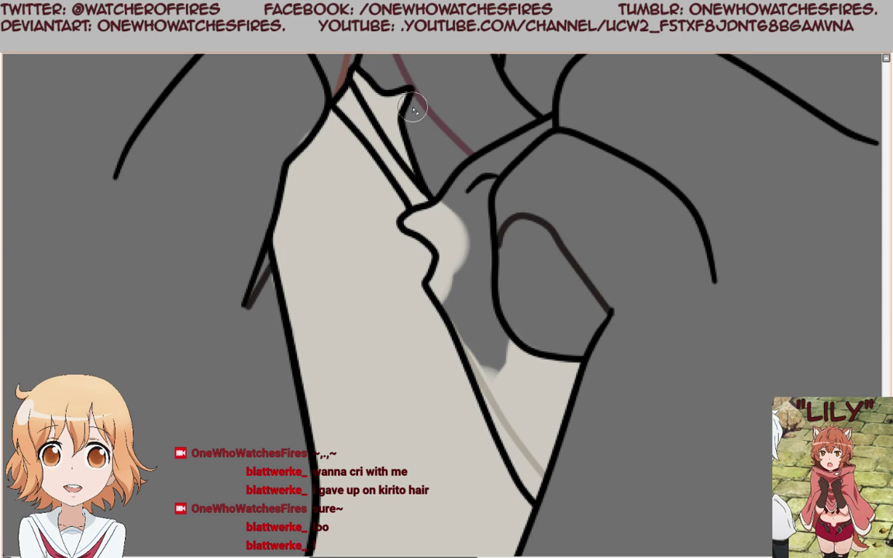
{"action": "left_click_drag", "start_coordinate": [413, 108], "coordinate": [423, 127]}
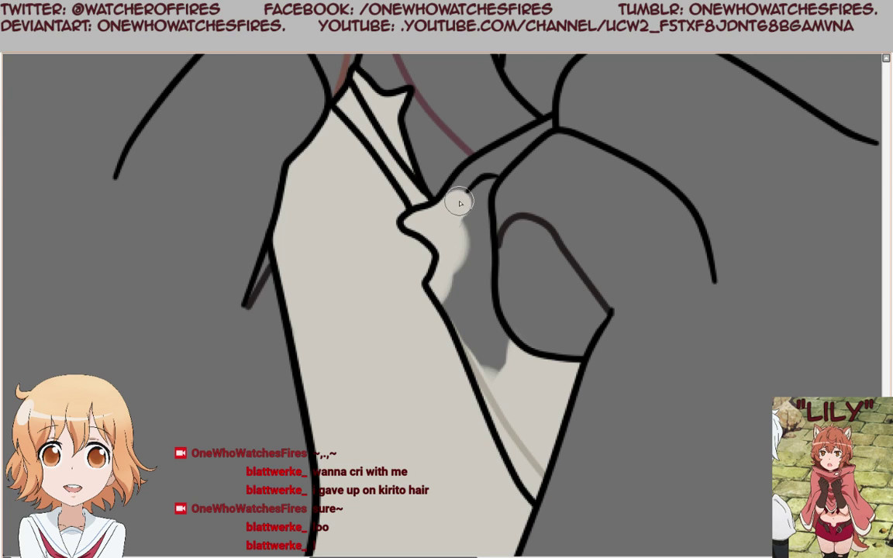
Fill the rest of the shirt between the collar flap and the glove light warm grey, up to the narrow tip, erasing overspill along the outlines.
{"action": "mouse_move", "coordinate": [458, 203]}
{"action": "left_mouse_down"}
{"action": "mouse_move", "coordinate": [480, 179]}
{"action": "mouse_move", "coordinate": [480, 143]}
{"action": "mouse_move", "coordinate": [495, 154]}
{"action": "mouse_move", "coordinate": [555, 127]}
{"action": "left_mouse_up"}
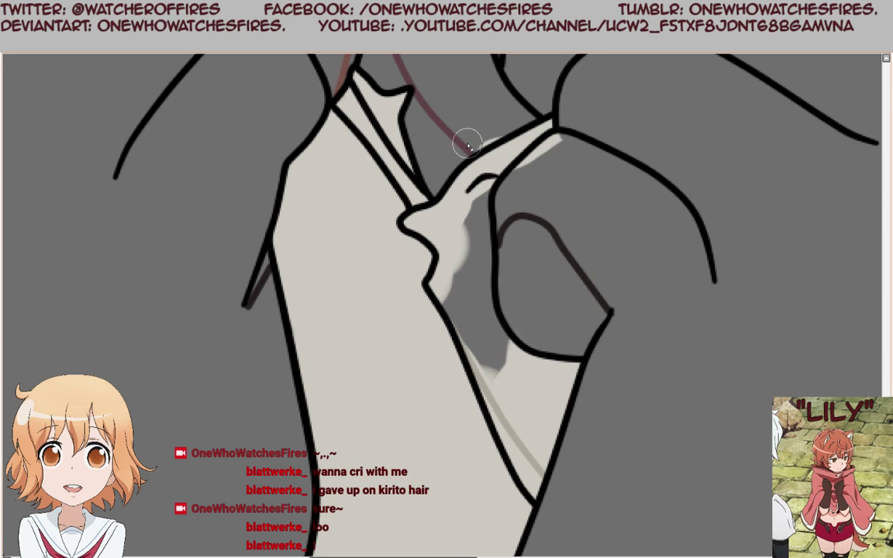
{"action": "left_click_drag", "start_coordinate": [576, 138], "coordinate": [559, 143]}
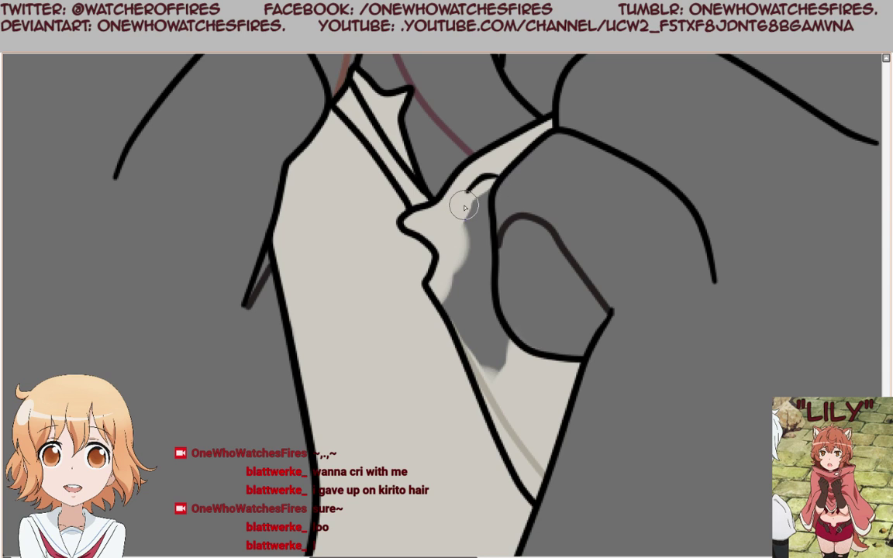
{"action": "mouse_move", "coordinate": [476, 221]}
{"action": "left_mouse_down"}
{"action": "mouse_move", "coordinate": [479, 299]}
{"action": "mouse_move", "coordinate": [497, 338]}
{"action": "left_mouse_up"}
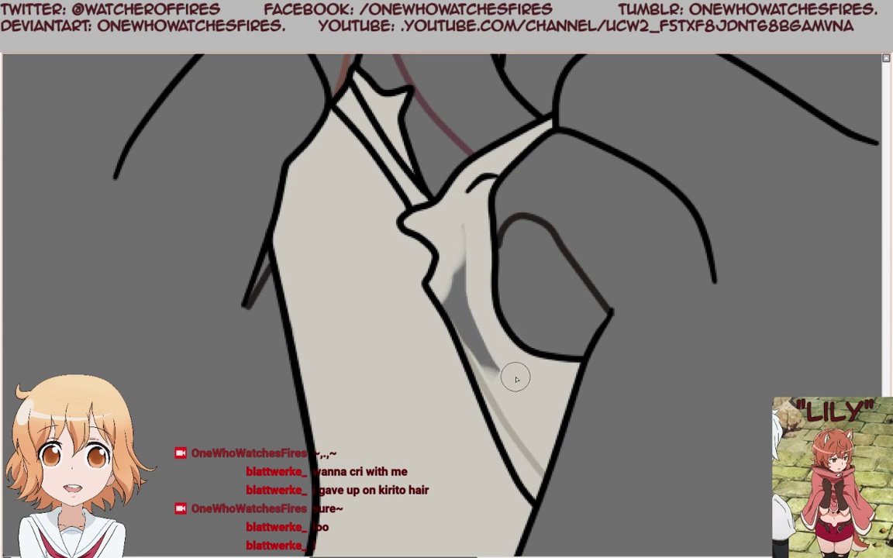
{"action": "key", "text": "ctrl+z"}
{"action": "key", "text": "ctrl+z"}
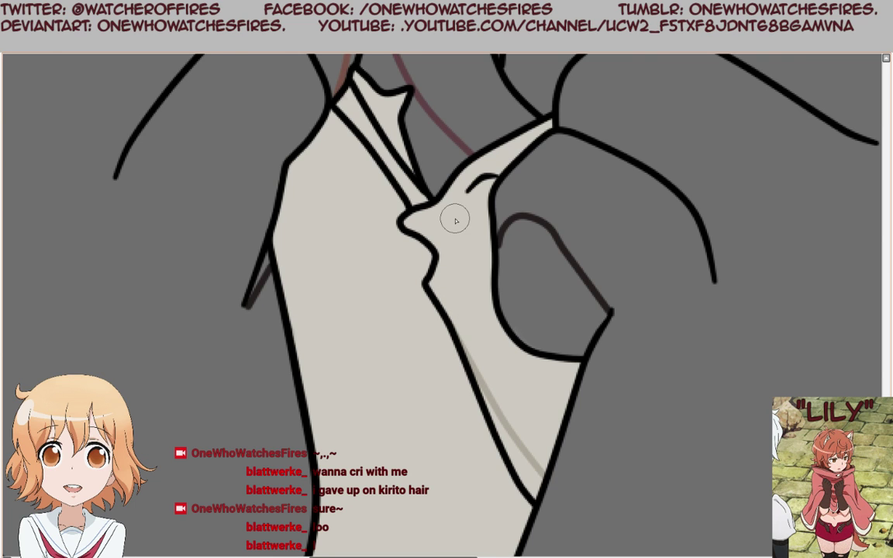
Block in the shirt on the outer side of the glove light warm grey, from the wrist across to the far sleeve edge along the canvas's lower edge.
{"action": "scroll", "coordinate": [454, 251], "scroll_direction": "down", "scroll_amount": 5}
{"action": "scroll", "coordinate": [419, 270], "scroll_direction": "up", "scroll_amount": 3}
{"action": "scroll", "coordinate": [417, 270], "scroll_direction": "down", "scroll_amount": 4}
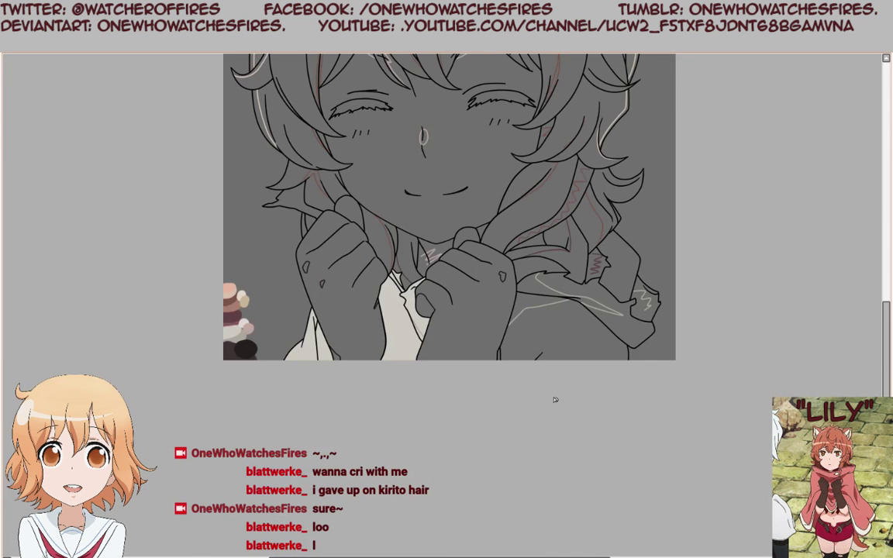
{"action": "scroll", "coordinate": [449, 345], "scroll_direction": "up", "scroll_amount": 8}
{"action": "mouse_move", "coordinate": [297, 346]}
{"action": "left_mouse_down"}
{"action": "mouse_move", "coordinate": [301, 308]}
{"action": "mouse_move", "coordinate": [394, 177]}
{"action": "mouse_move", "coordinate": [310, 433]}
{"action": "mouse_move", "coordinate": [386, 466]}
{"action": "mouse_move", "coordinate": [501, 121]}
{"action": "mouse_move", "coordinate": [702, 308]}
{"action": "mouse_move", "coordinate": [774, 217]}
{"action": "mouse_move", "coordinate": [790, 144]}
{"action": "mouse_move", "coordinate": [837, 339]}
{"action": "left_mouse_up"}
{"action": "scroll", "coordinate": [443, 442], "scroll_direction": "down", "scroll_amount": 4}
{"action": "scroll", "coordinate": [506, 342], "scroll_direction": "up", "scroll_amount": 3}
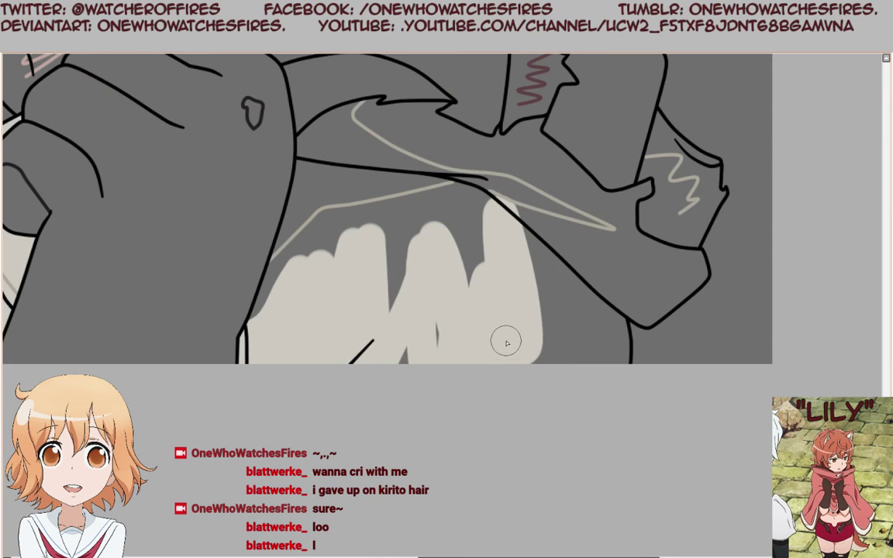
{"action": "mouse_move", "coordinate": [507, 342]}
{"action": "left_mouse_down"}
{"action": "mouse_move", "coordinate": [550, 349]}
{"action": "mouse_move", "coordinate": [570, 308]}
{"action": "mouse_move", "coordinate": [625, 382]}
{"action": "mouse_move", "coordinate": [602, 361]}
{"action": "mouse_move", "coordinate": [609, 267]}
{"action": "mouse_move", "coordinate": [620, 383]}
{"action": "left_mouse_up"}
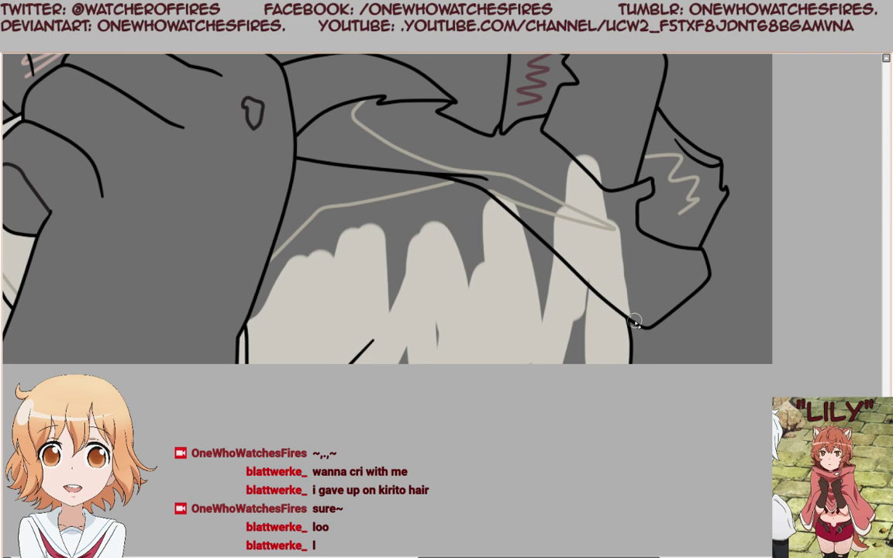
{"action": "mouse_move", "coordinate": [592, 329]}
{"action": "left_mouse_down"}
{"action": "mouse_move", "coordinate": [582, 386]}
{"action": "mouse_move", "coordinate": [555, 300]}
{"action": "mouse_move", "coordinate": [559, 453]}
{"action": "mouse_move", "coordinate": [528, 427]}
{"action": "mouse_move", "coordinate": [488, 276]}
{"action": "mouse_move", "coordinate": [467, 429]}
{"action": "mouse_move", "coordinate": [424, 290]}
{"action": "left_mouse_up"}
{"action": "left_click_drag", "start_coordinate": [403, 451], "coordinate": [296, 315]}
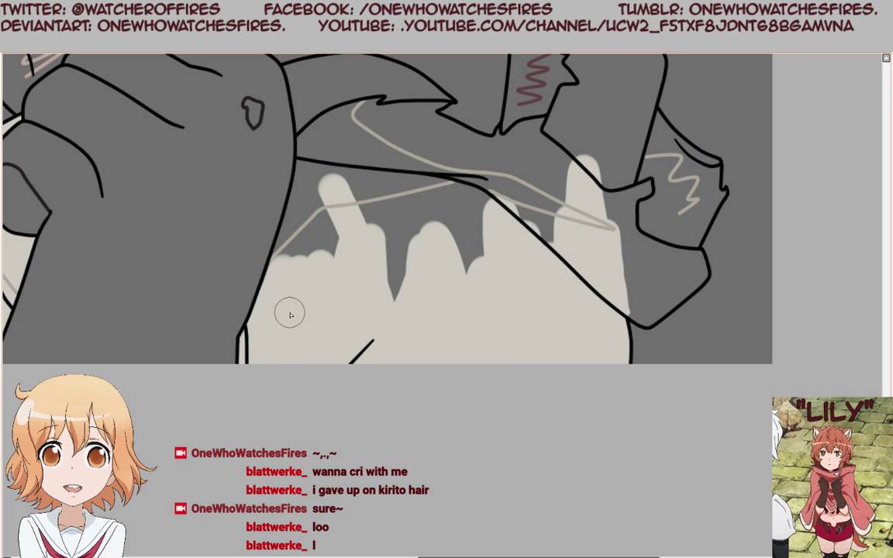
Extend the light warm grey up along the glove's outer edge and under the curved upper outline of the pointed fold, erasing overspill.
{"action": "scroll", "coordinate": [297, 275], "scroll_direction": "down", "scroll_amount": 2}
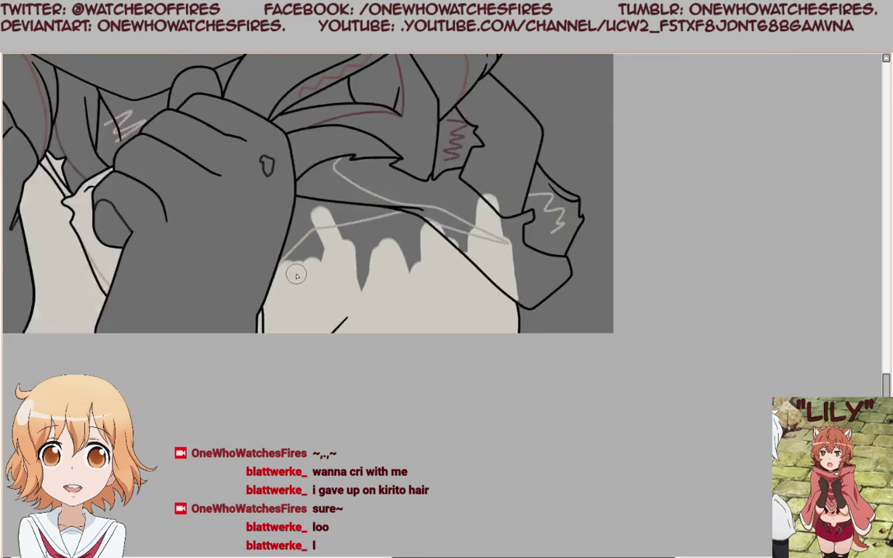
{"action": "scroll", "coordinate": [300, 265], "scroll_direction": "up", "scroll_amount": 3}
{"action": "mouse_move", "coordinate": [272, 355]}
{"action": "left_mouse_down"}
{"action": "mouse_move", "coordinate": [289, 319]}
{"action": "mouse_move", "coordinate": [288, 275]}
{"action": "mouse_move", "coordinate": [315, 237]}
{"action": "mouse_move", "coordinate": [318, 172]}
{"action": "left_mouse_up"}
{"action": "scroll", "coordinate": [339, 308], "scroll_direction": "down", "scroll_amount": 2}
{"action": "scroll", "coordinate": [318, 181], "scroll_direction": "up", "scroll_amount": 3}
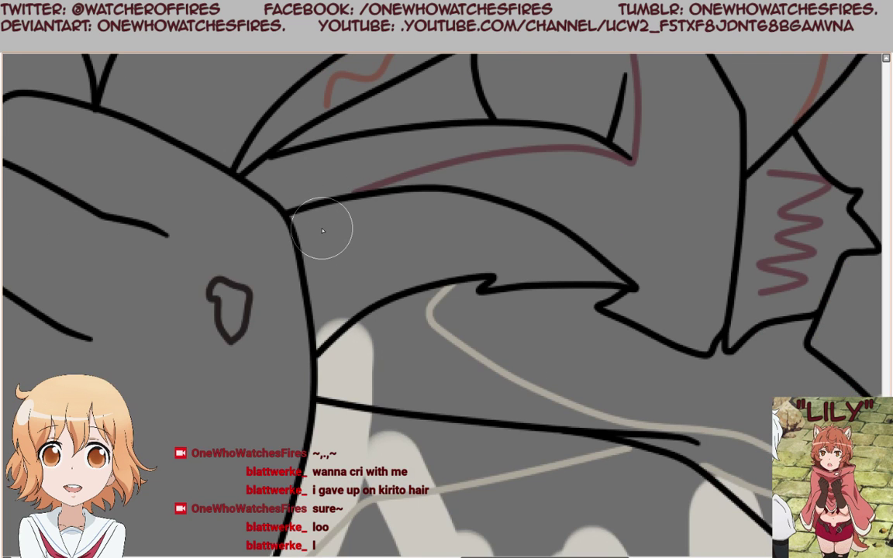
{"action": "mouse_move", "coordinate": [318, 228]}
{"action": "left_mouse_down"}
{"action": "mouse_move", "coordinate": [335, 259]}
{"action": "mouse_move", "coordinate": [345, 325]}
{"action": "mouse_move", "coordinate": [307, 312]}
{"action": "left_mouse_up"}
{"action": "key", "text": "e"}
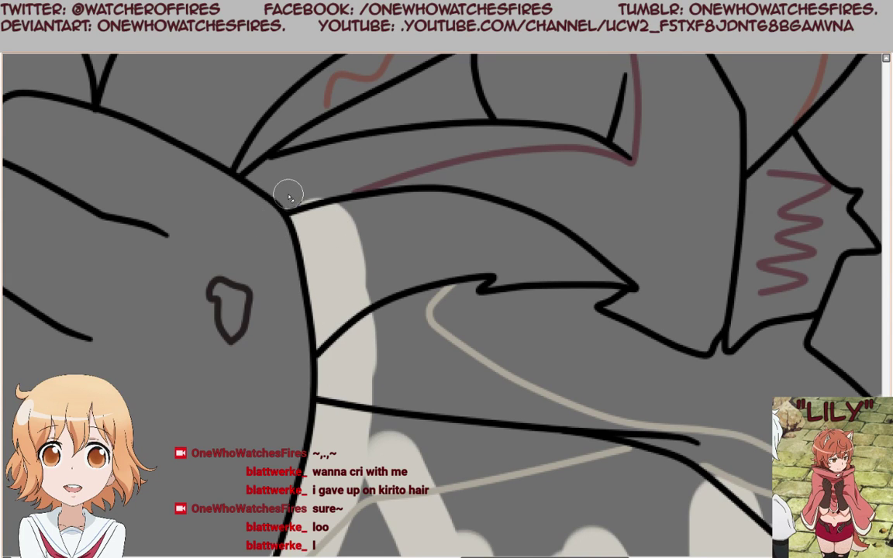
{"action": "mouse_move", "coordinate": [344, 224]}
{"action": "left_mouse_down"}
{"action": "mouse_move", "coordinate": [442, 221]}
{"action": "mouse_move", "coordinate": [490, 233]}
{"action": "mouse_move", "coordinate": [554, 259]}
{"action": "mouse_move", "coordinate": [606, 299]}
{"action": "left_mouse_up"}
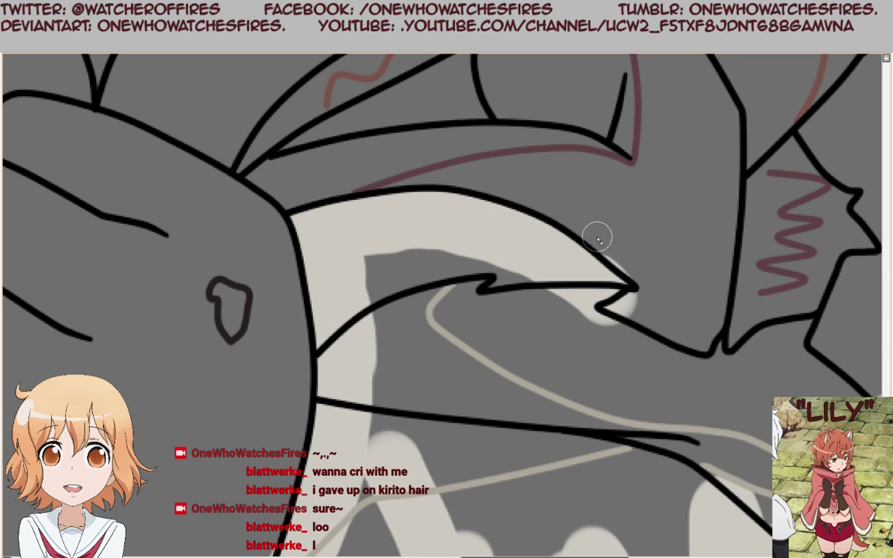